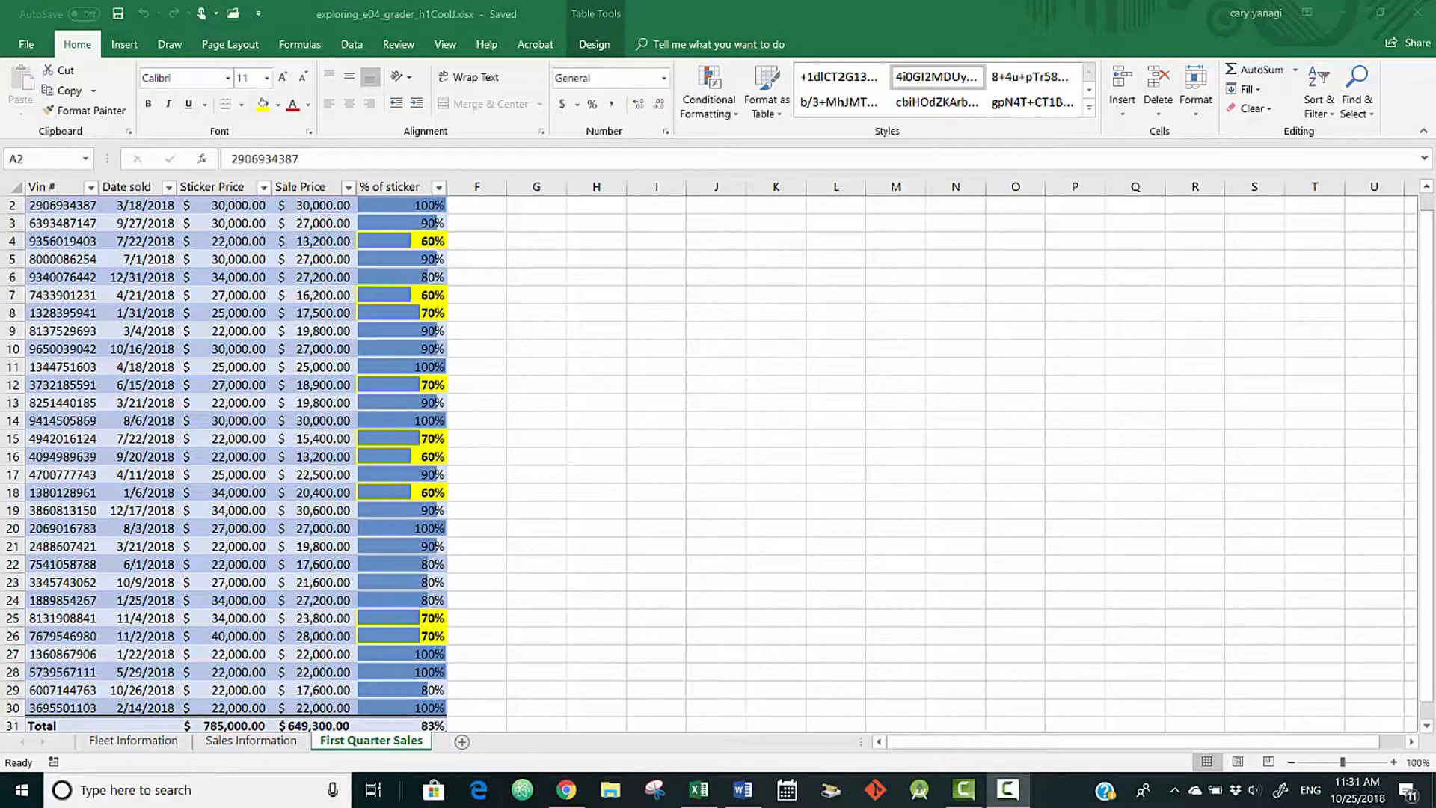
Freeze the top row of the Fleet Information worksheet.
{"action": "left_click", "coordinate": [123, 746]}
{"action": "left_click", "coordinate": [123, 746]}
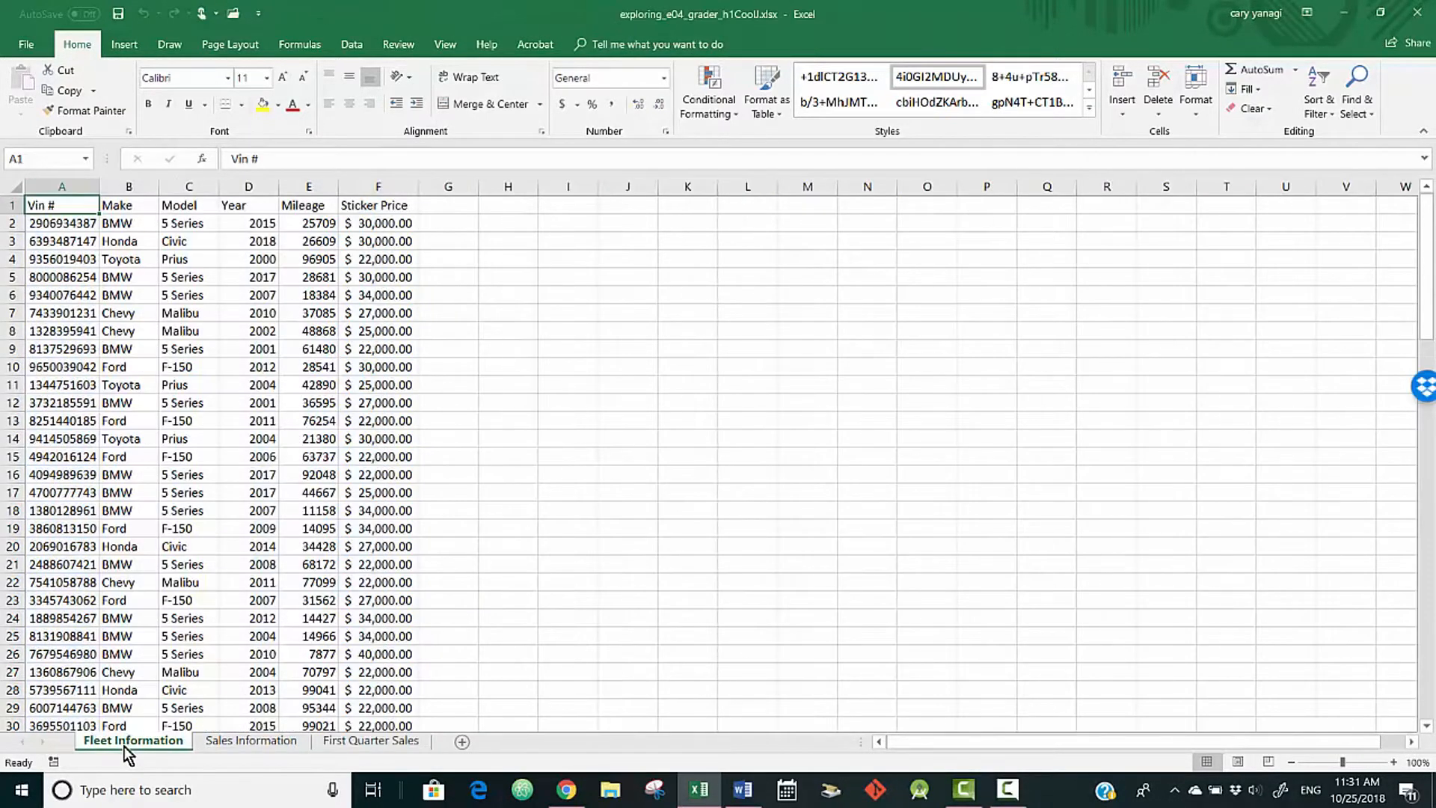
{"action": "left_click", "coordinate": [403, 45]}
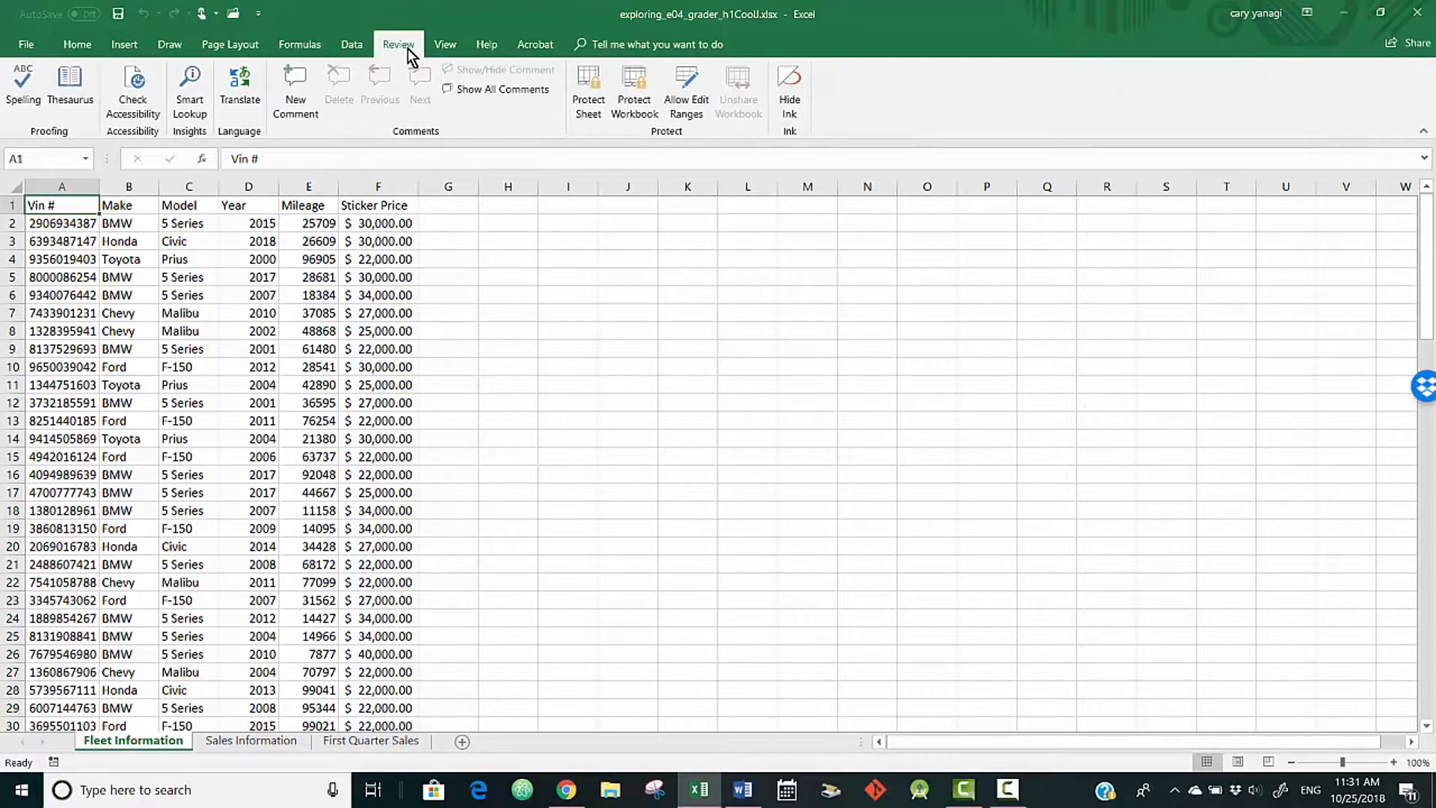
{"action": "left_click", "coordinate": [448, 50]}
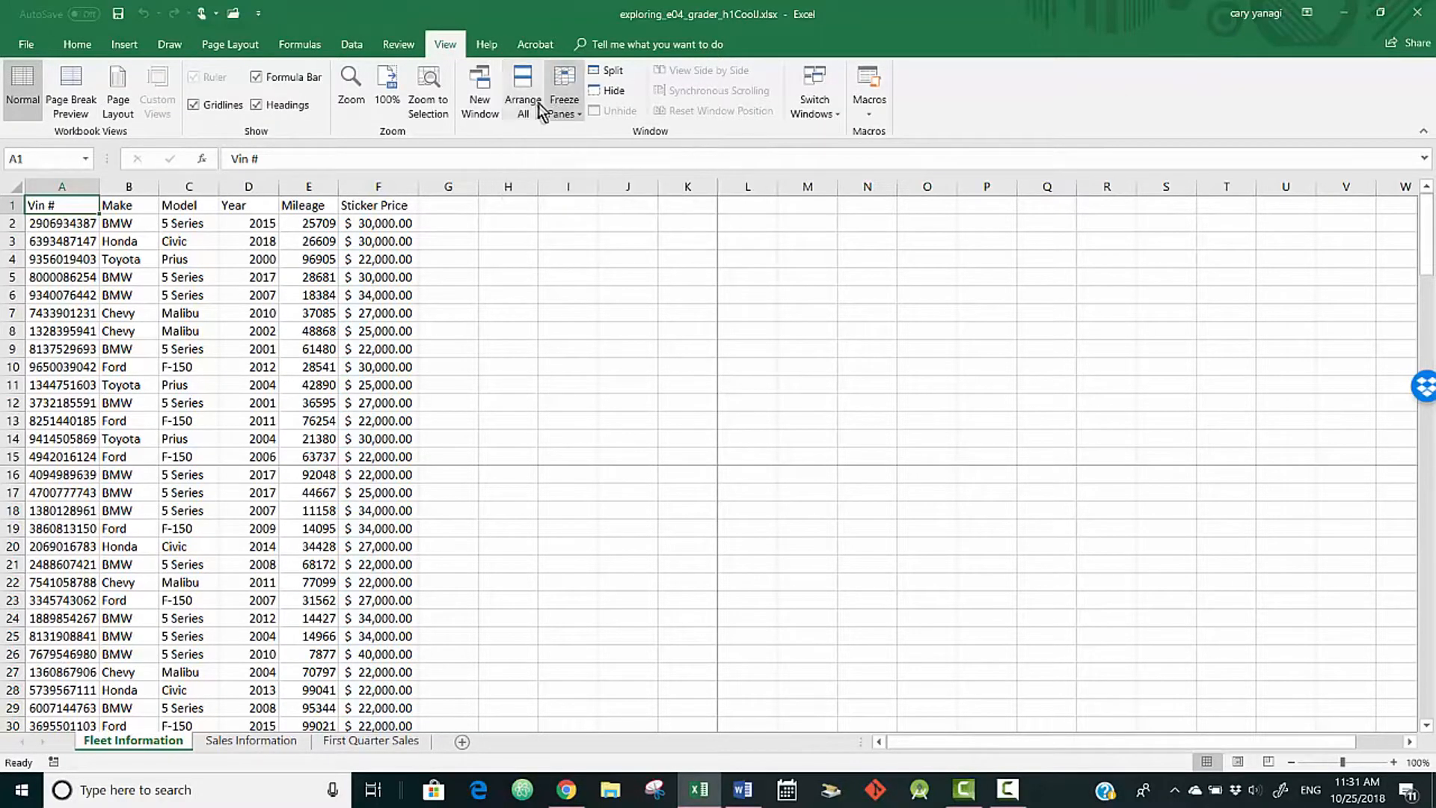
{"action": "left_click", "coordinate": [570, 87]}
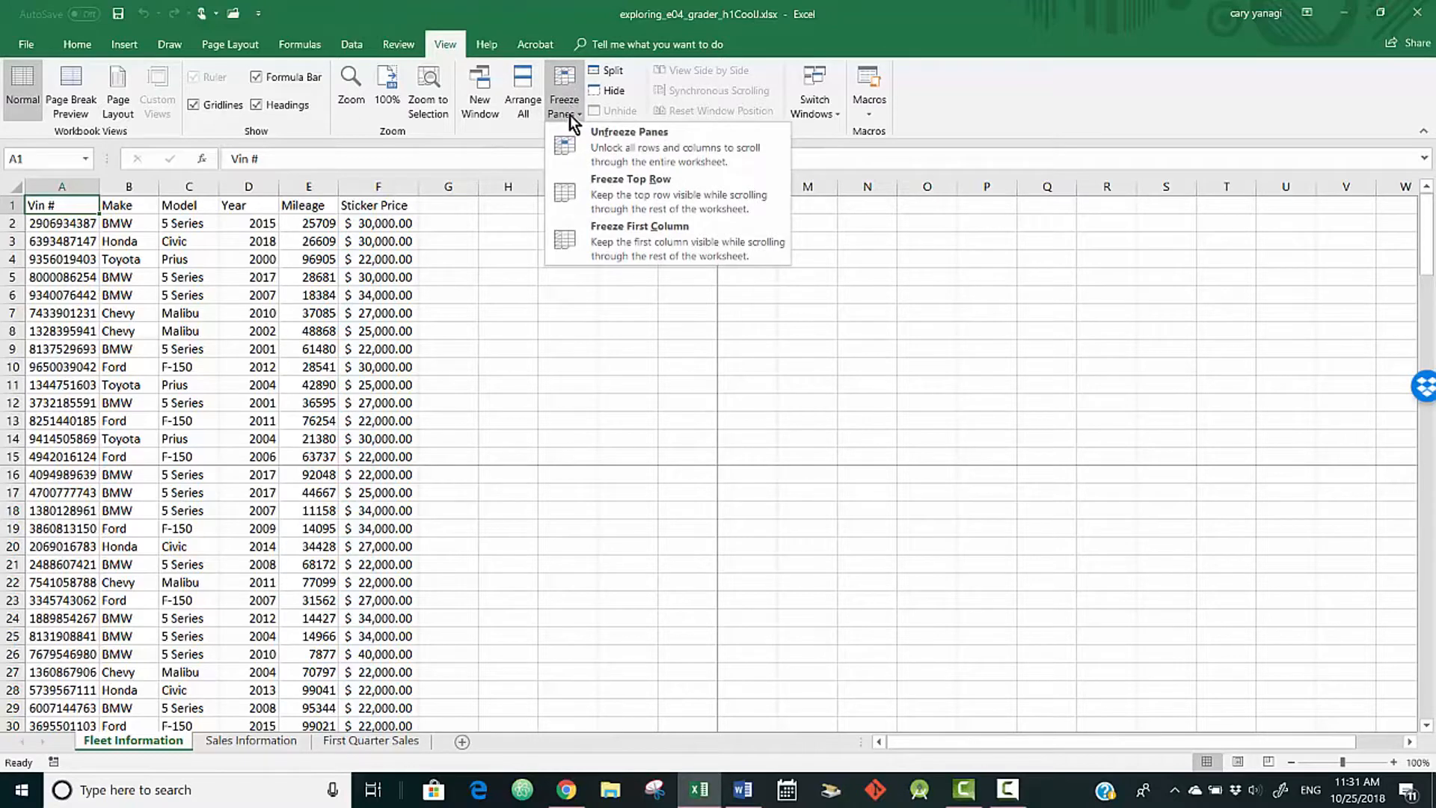
{"action": "left_click", "coordinate": [639, 200]}
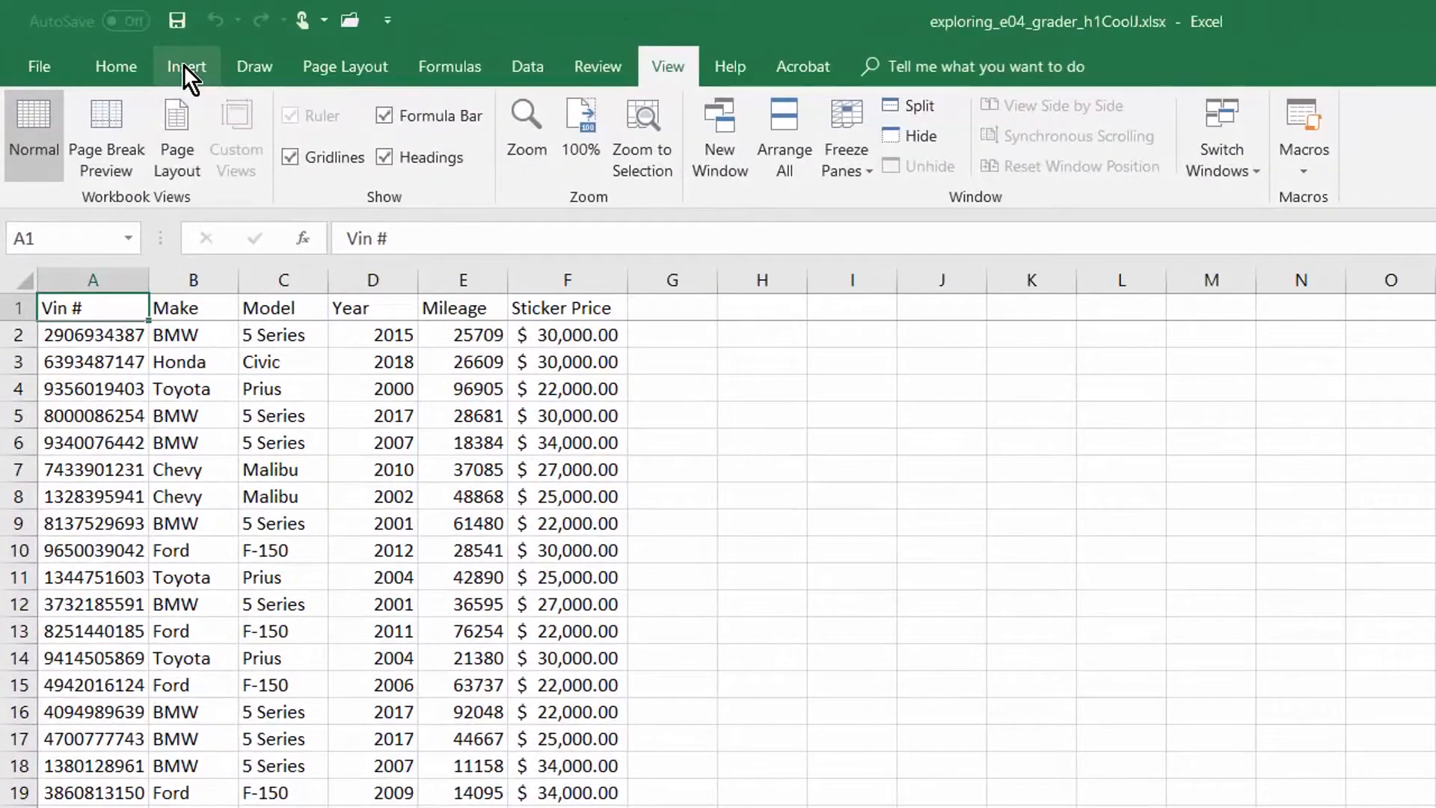
Convert the fleet data range A1:F104 into a table with headers.
{"action": "left_click", "coordinate": [182, 66]}
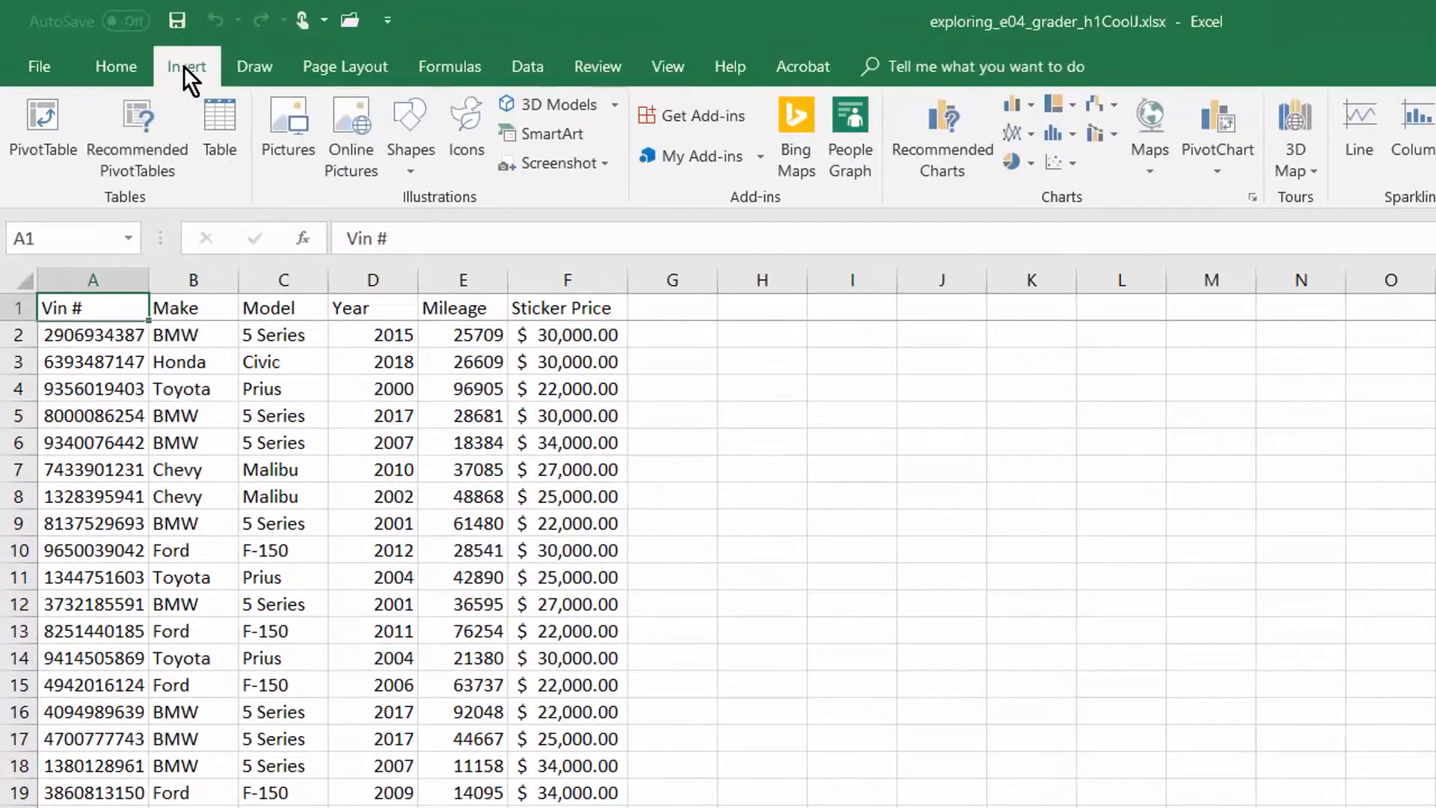
{"action": "left_click", "coordinate": [216, 131]}
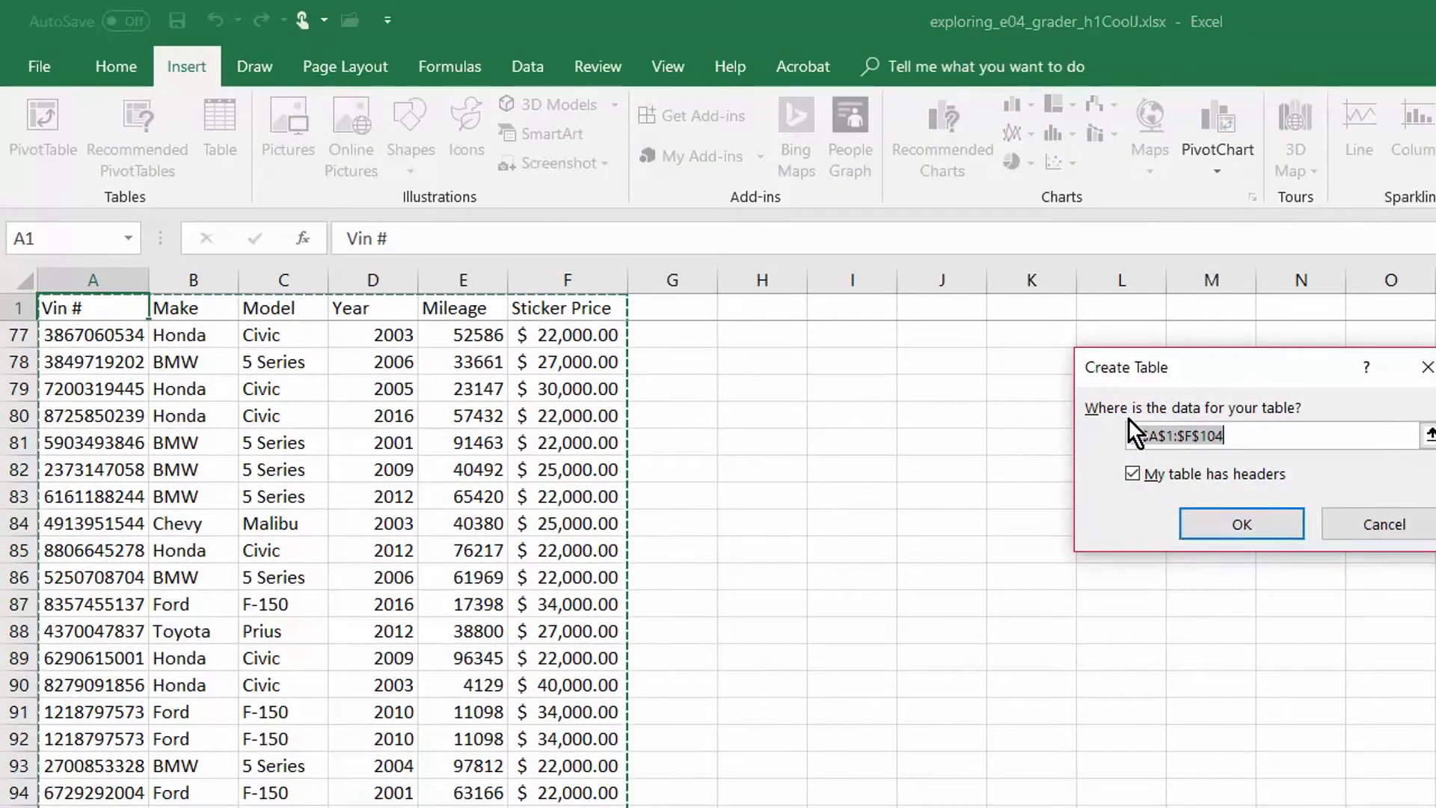
{"action": "left_click", "coordinate": [1262, 526]}
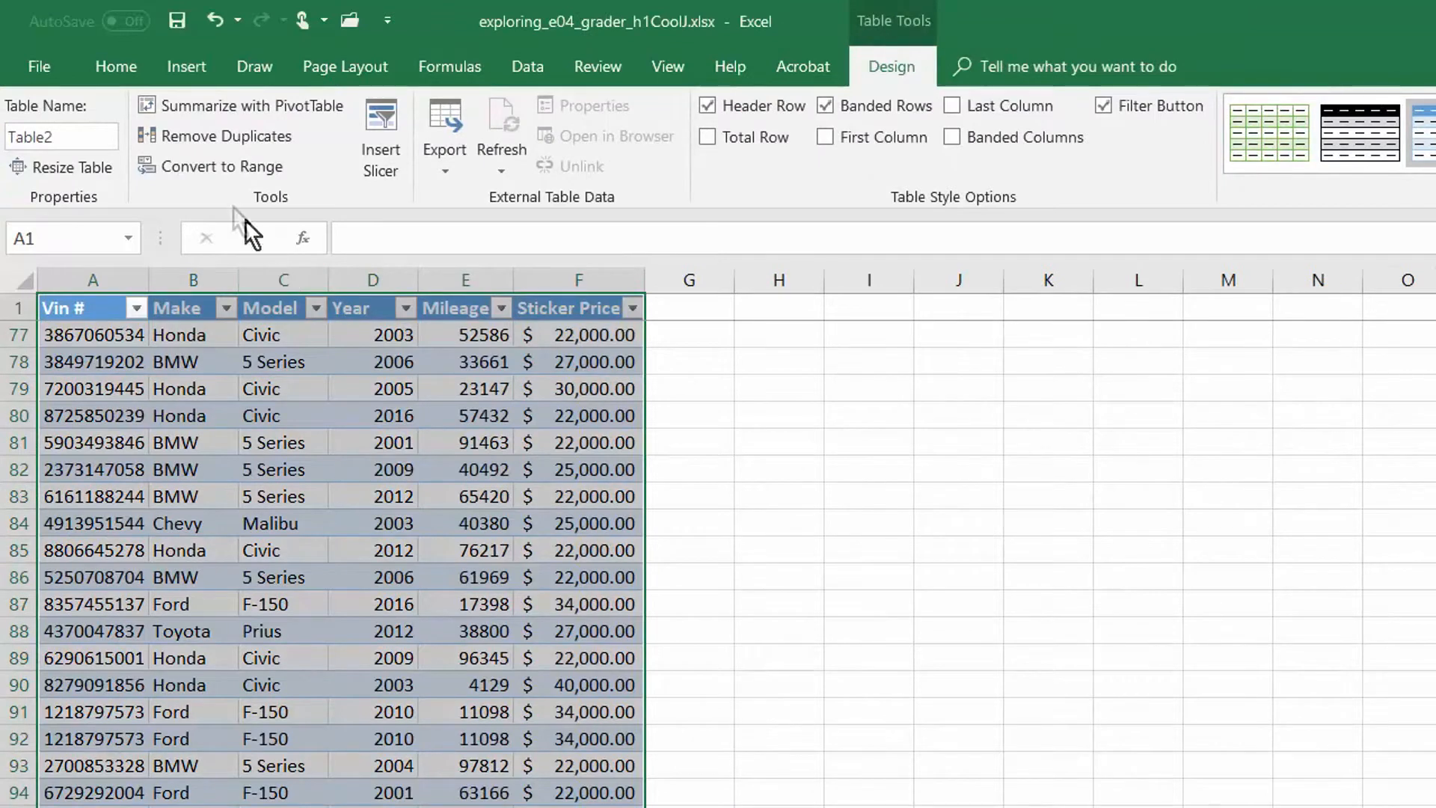
Name the fleet table Inventory and apply the gold Table Style Medium 19.
{"action": "left_click", "coordinate": [66, 136]}
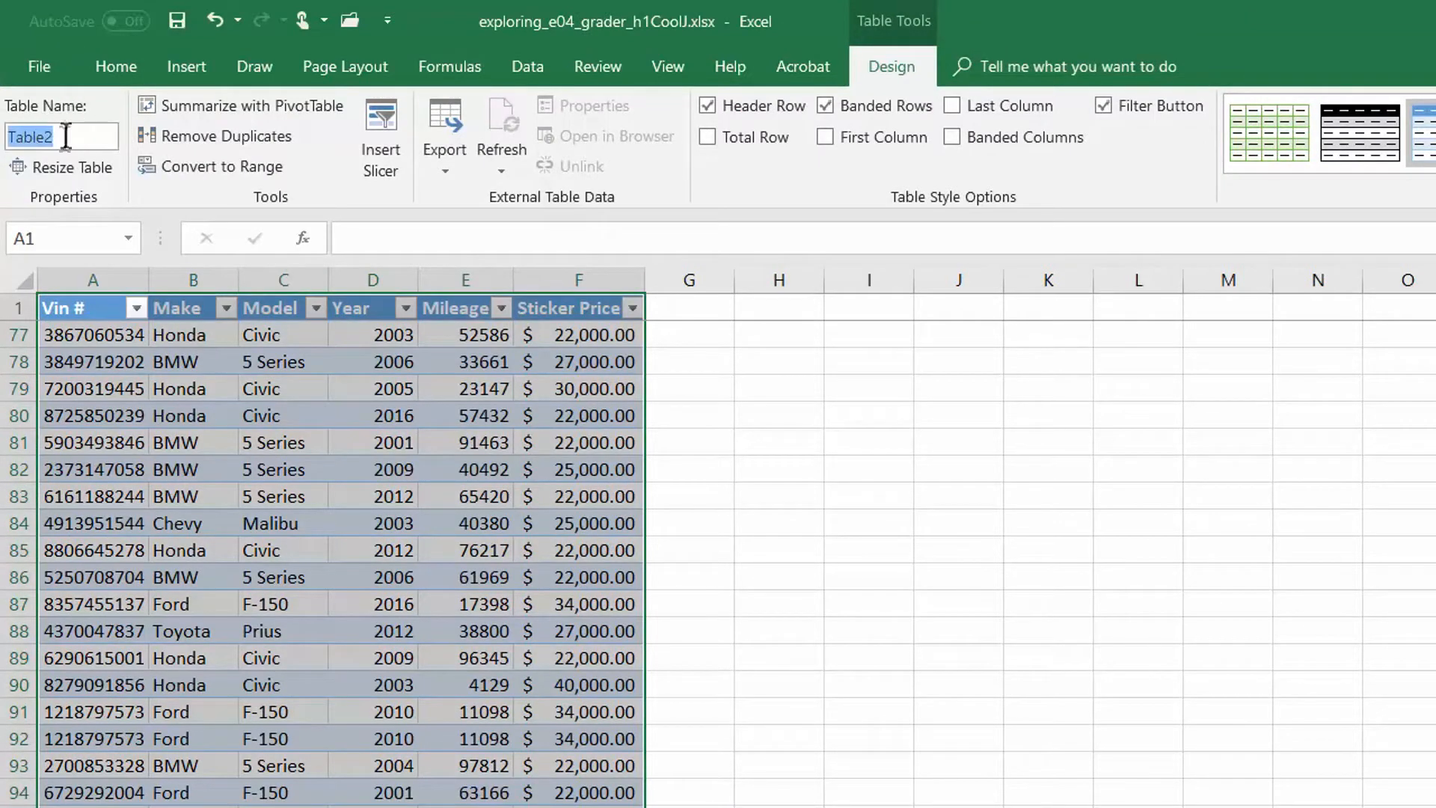
{"action": "type", "text": "Inventory"}
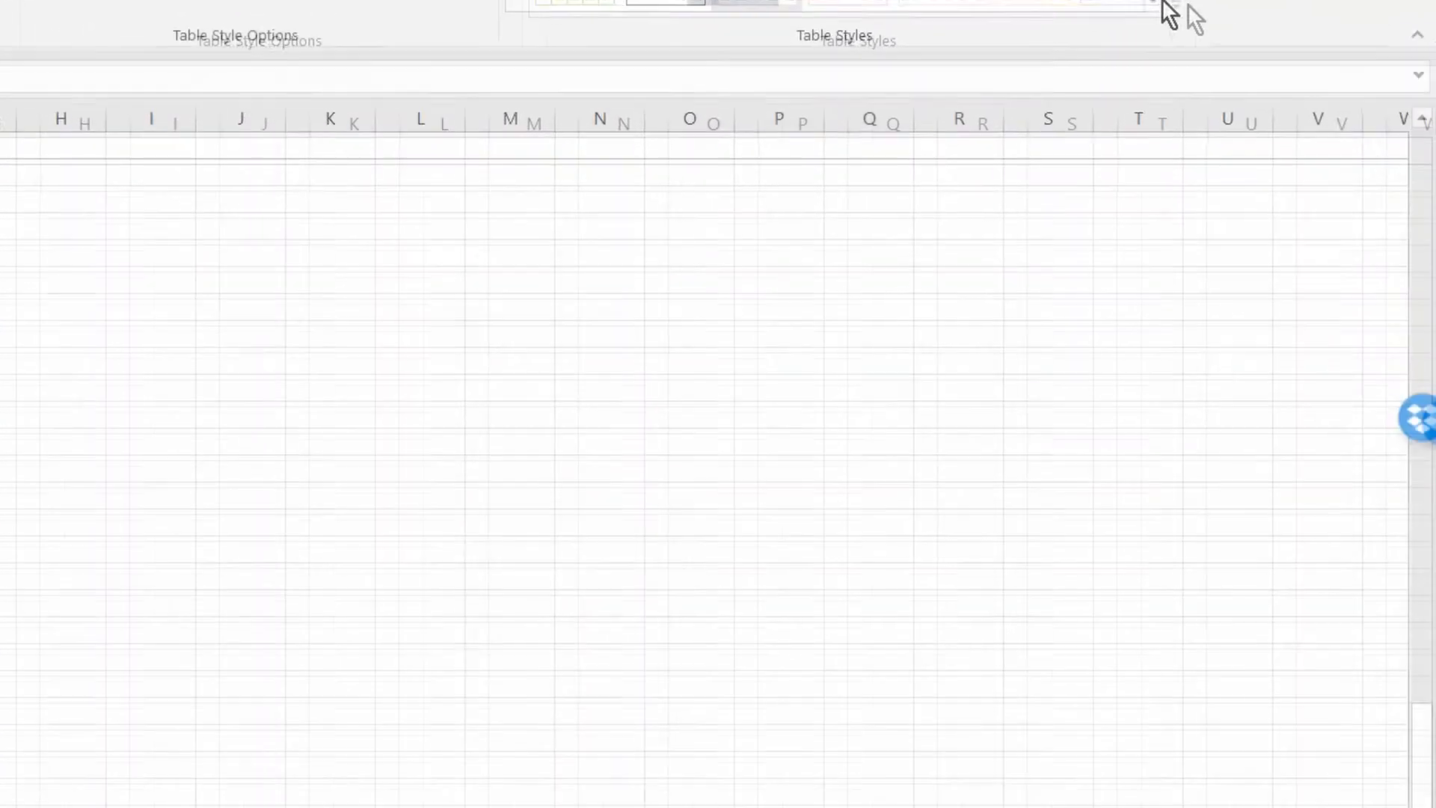
{"action": "left_click", "coordinate": [1152, 6]}
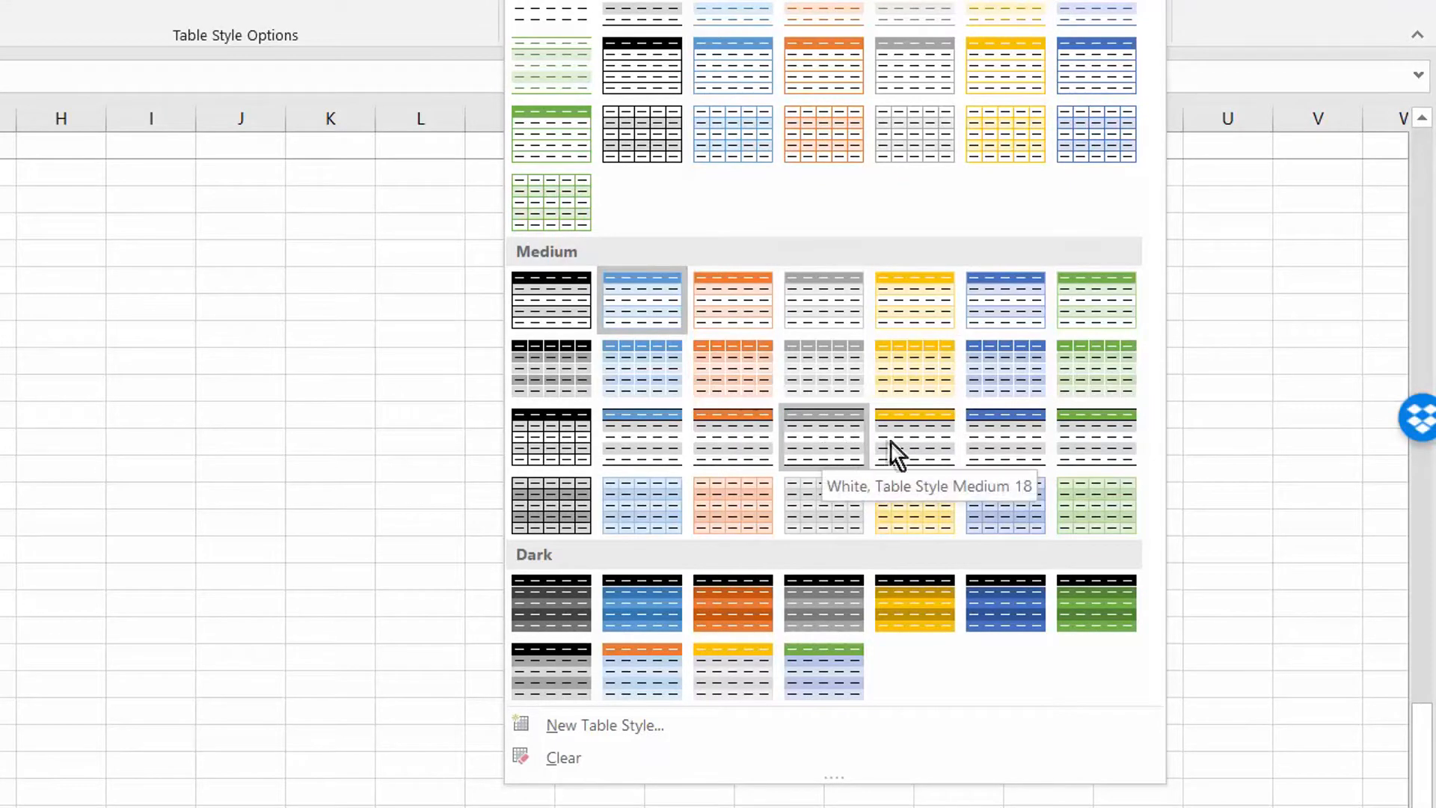
{"action": "left_click", "coordinate": [912, 438]}
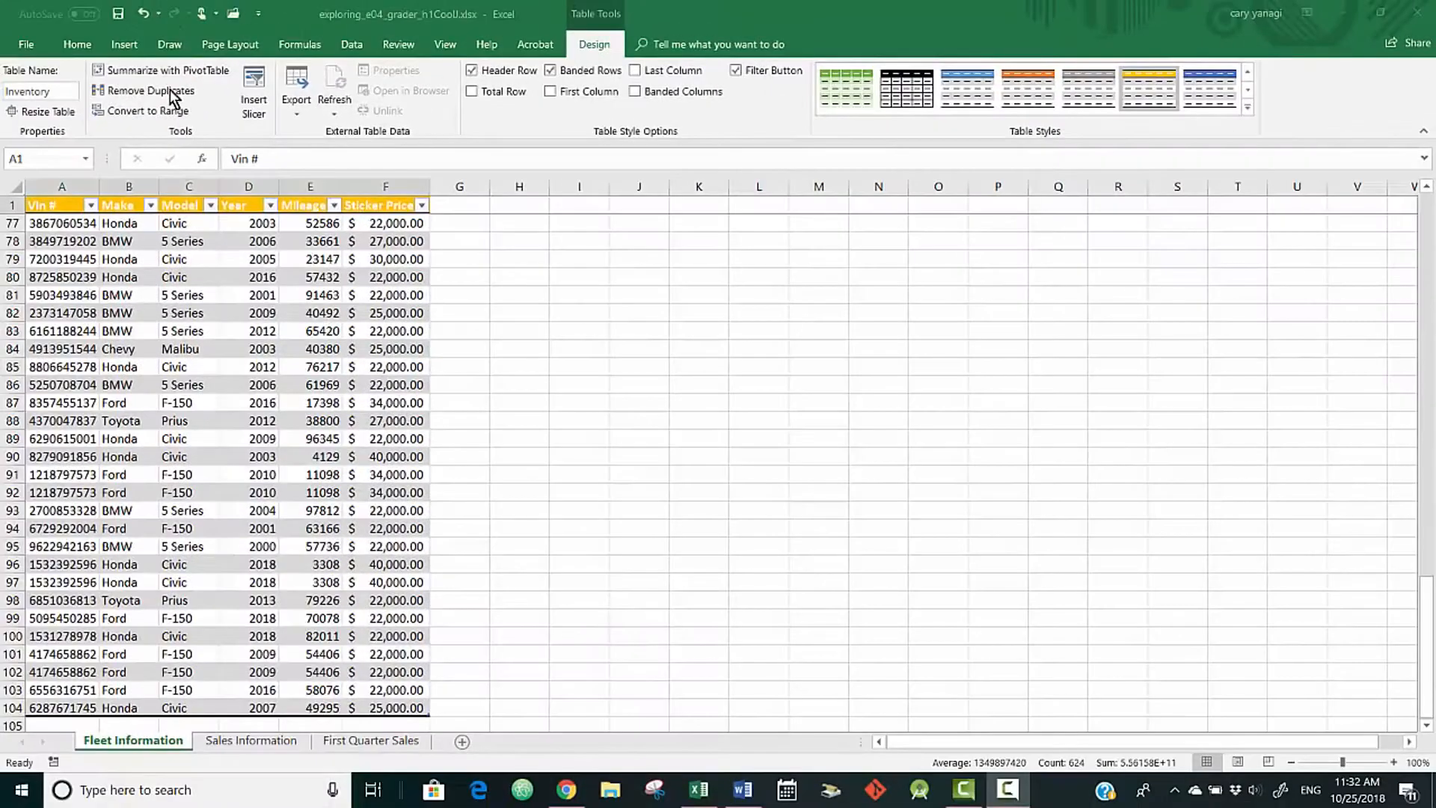
Remove duplicate rows from the Inventory table, checking all columns.
{"action": "left_click", "coordinate": [169, 88]}
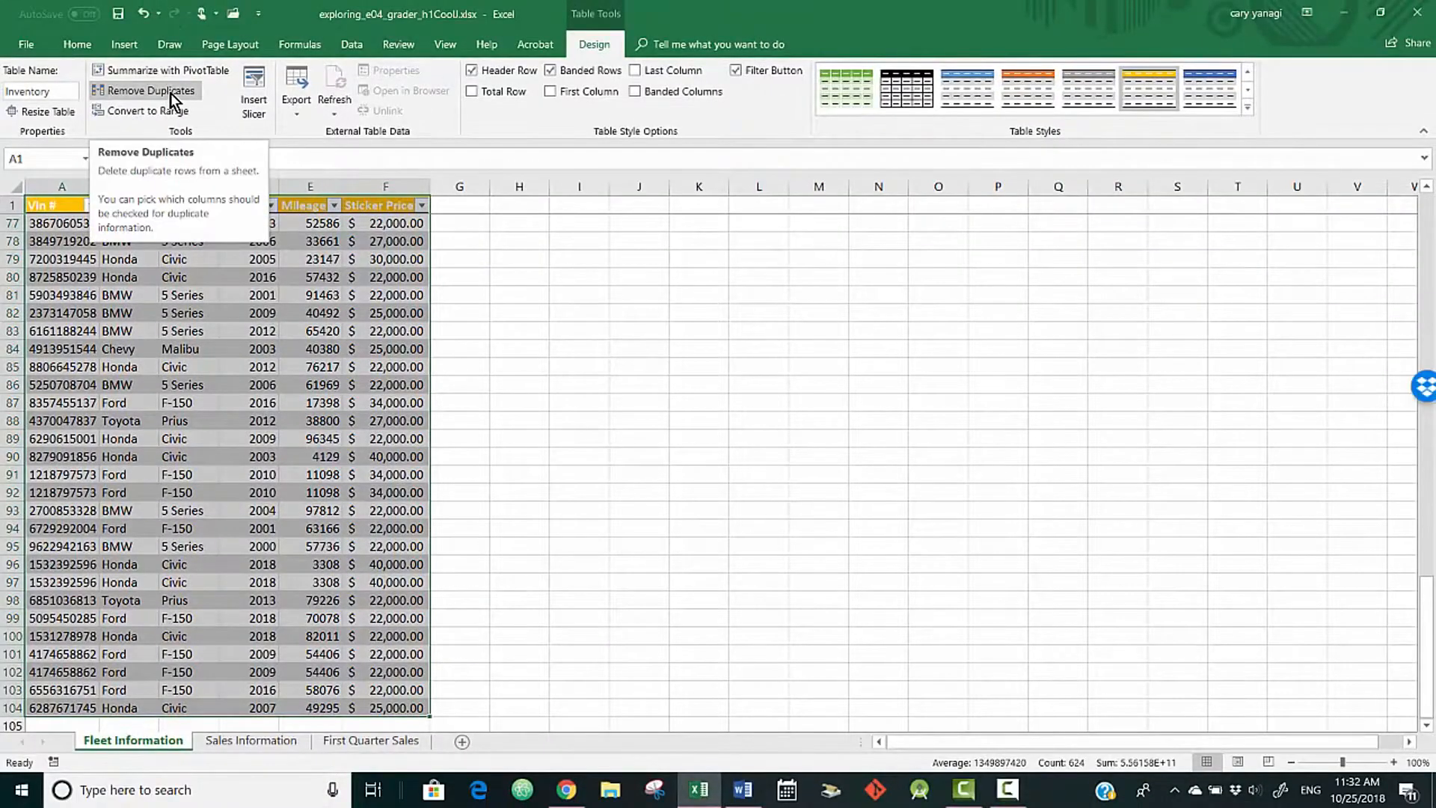
{"action": "left_click", "coordinate": [171, 93]}
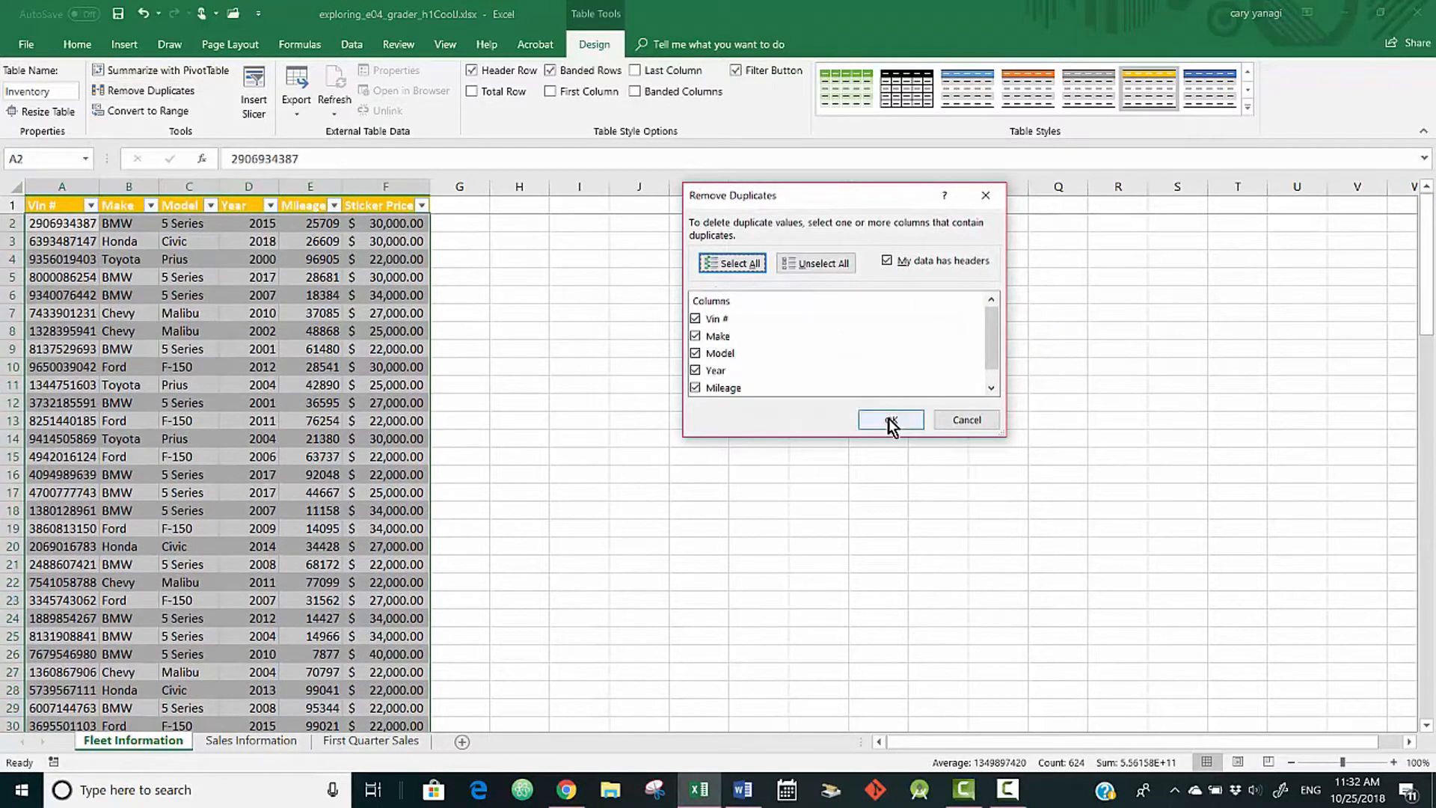
{"action": "left_click", "coordinate": [890, 420]}
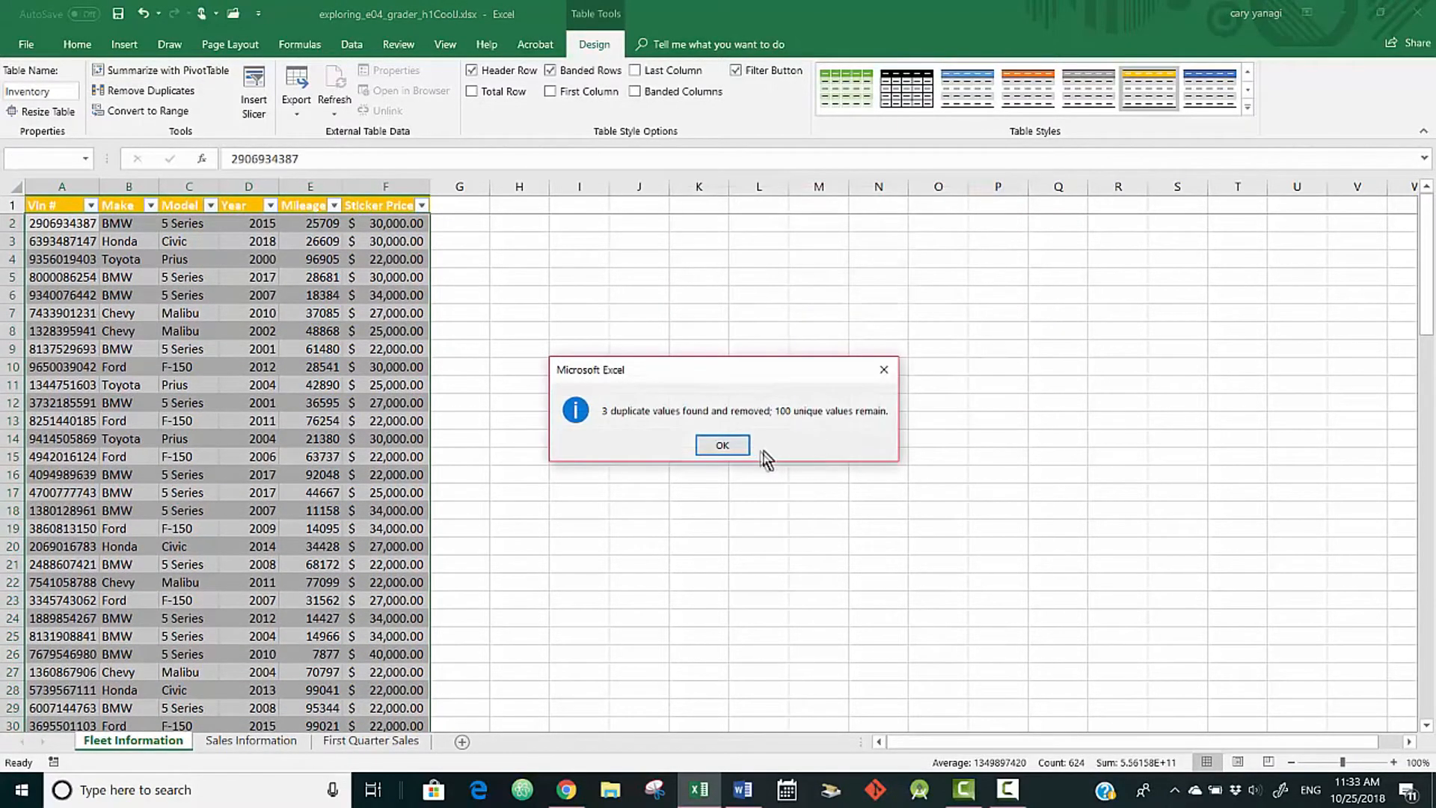
{"action": "left_click", "coordinate": [723, 446]}
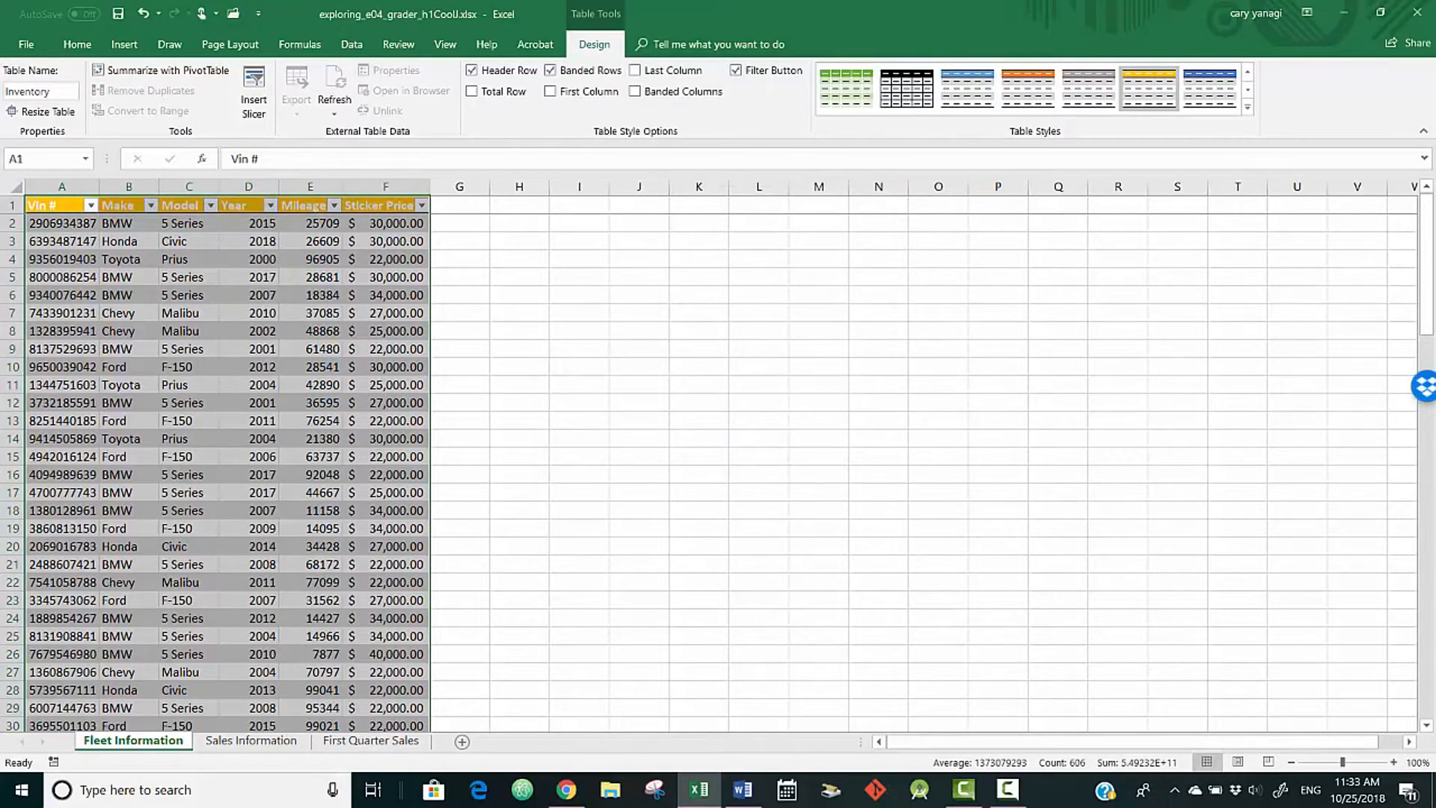
{"action": "key", "text": "F10"}
Sort the Inventory table by Make A to Z, then Year smallest to largest, then Sticker Price smallest to largest.
{"action": "left_click", "coordinate": [357, 47]}
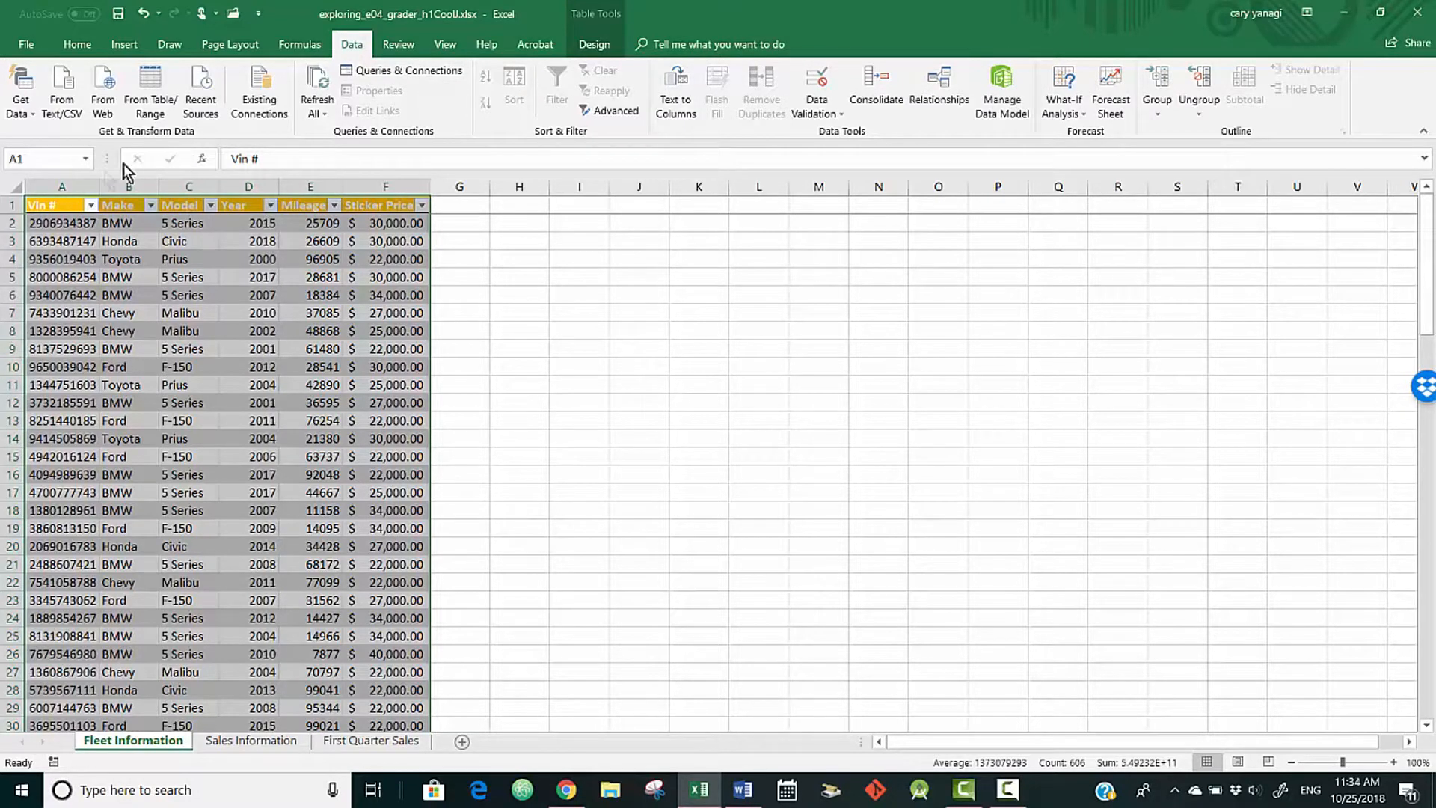
{"action": "left_click_drag", "start_coordinate": [54, 208], "coordinate": [360, 686]}
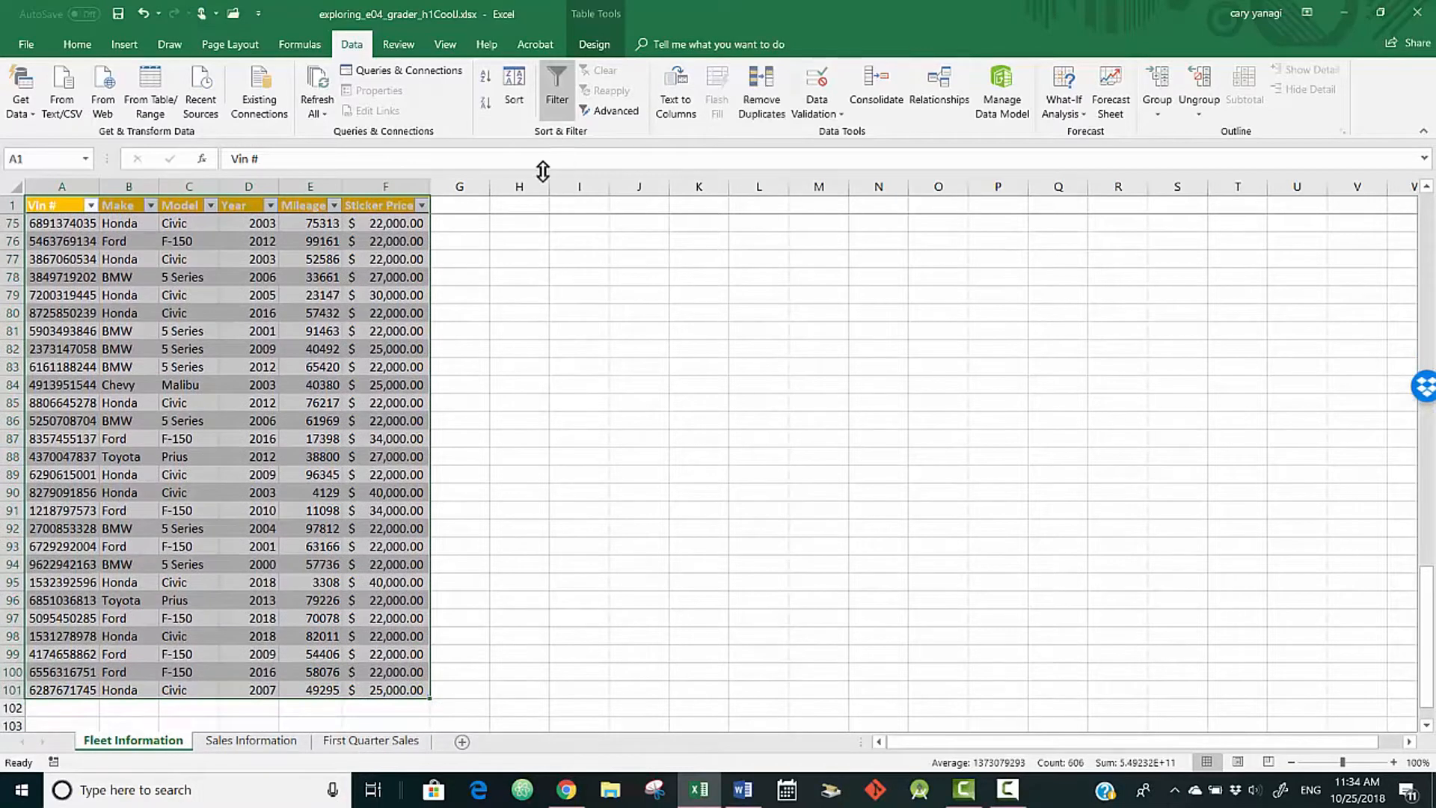
{"action": "left_click", "coordinate": [514, 80]}
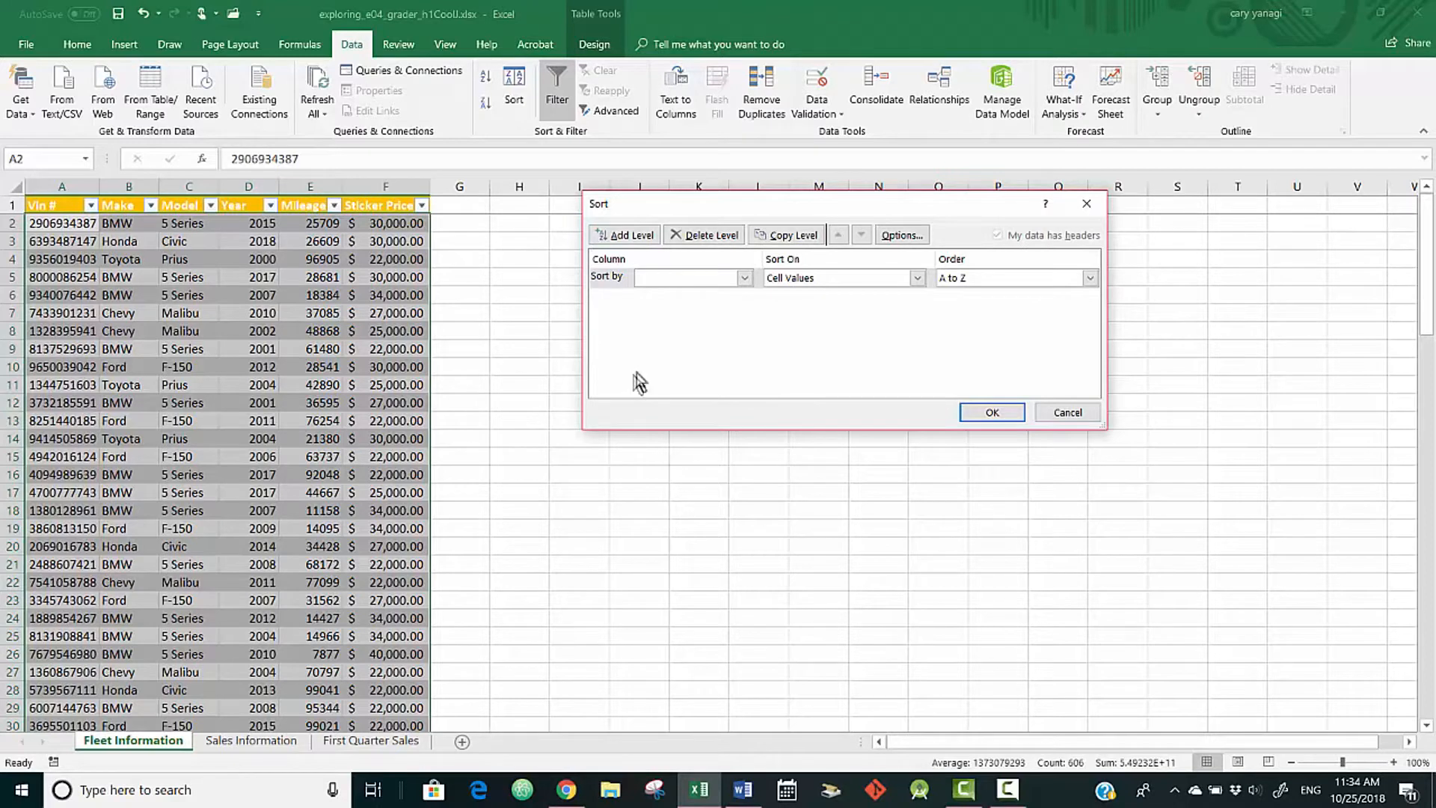
{"action": "left_click", "coordinate": [744, 278]}
{"action": "left_click", "coordinate": [708, 312]}
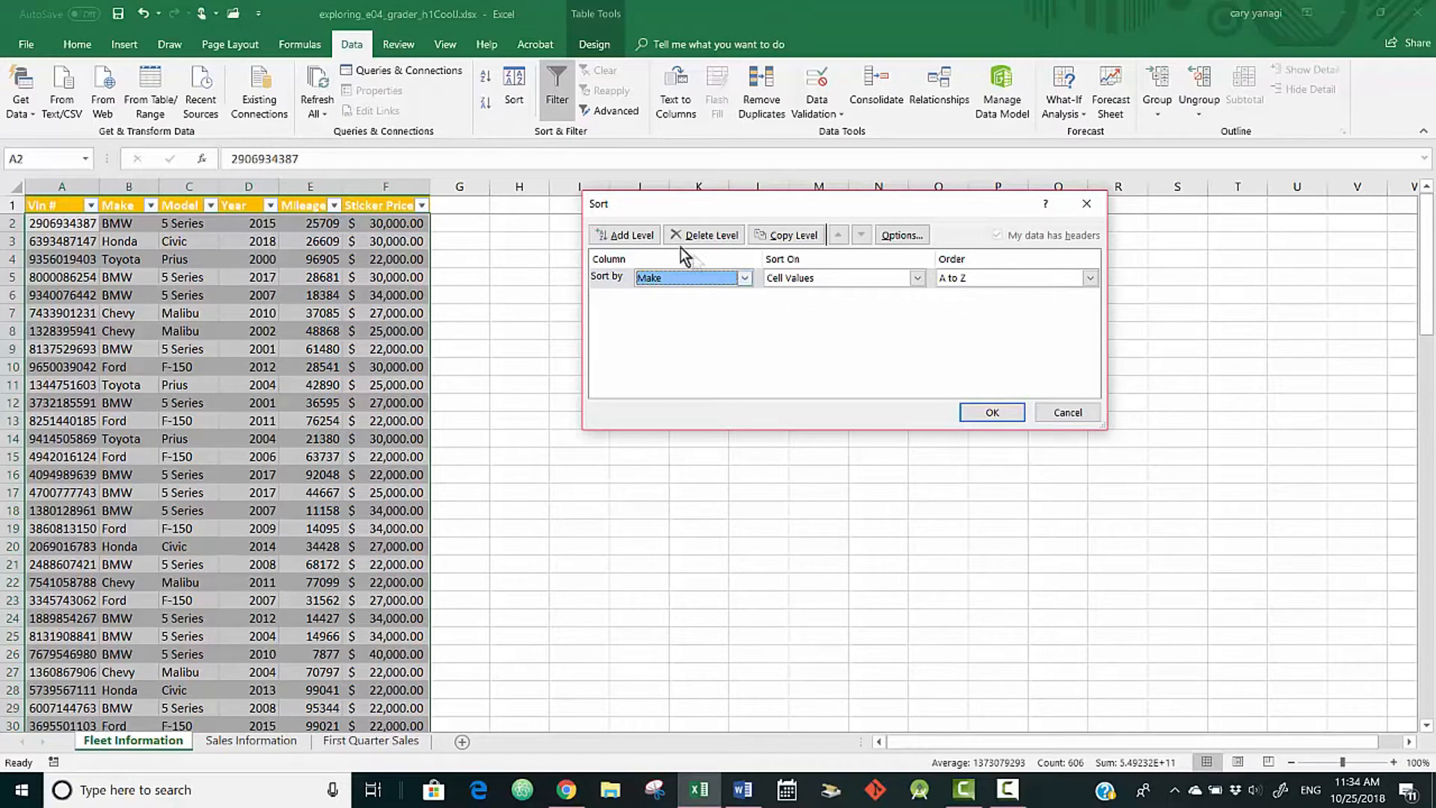
{"action": "left_click", "coordinate": [640, 235]}
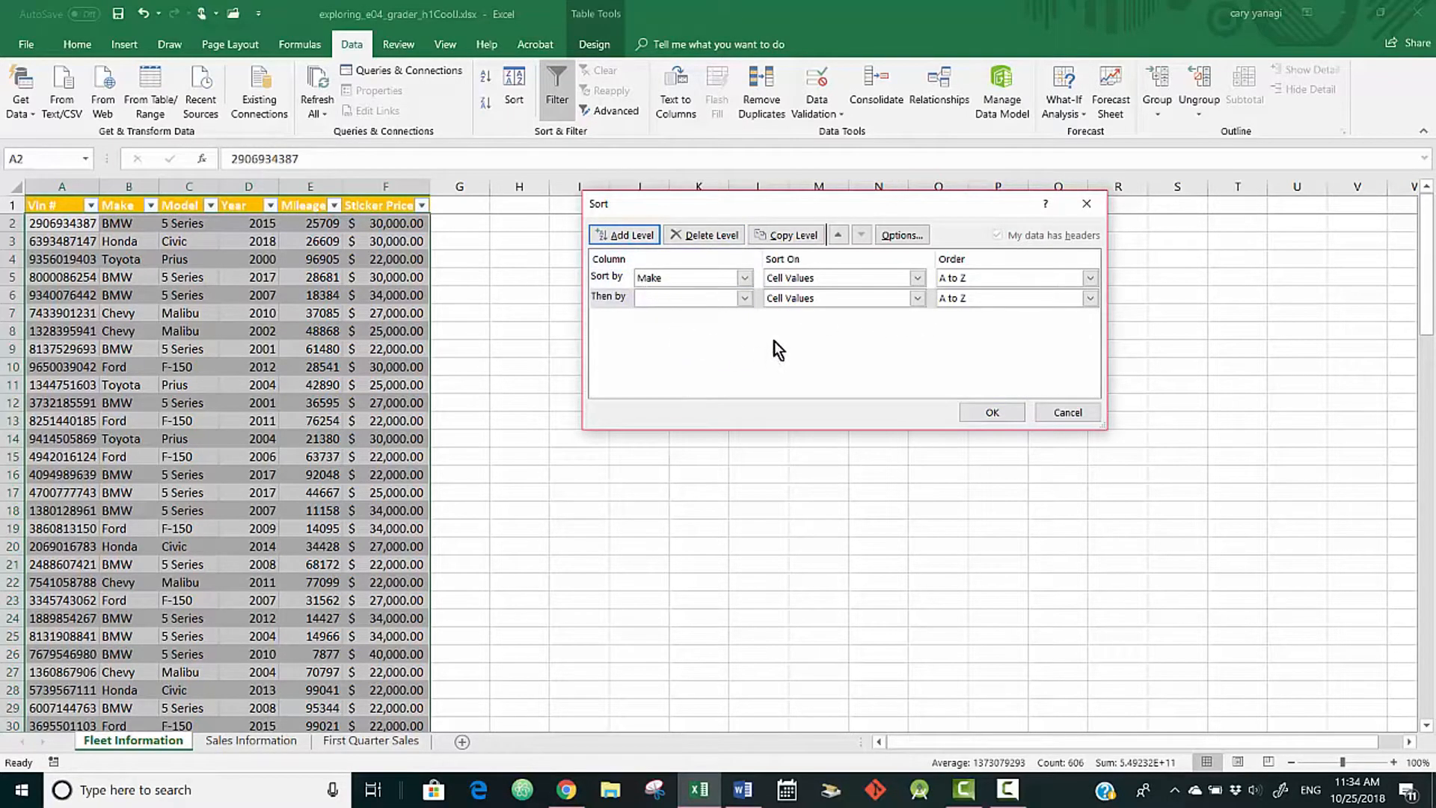
{"action": "left_click", "coordinate": [743, 298]}
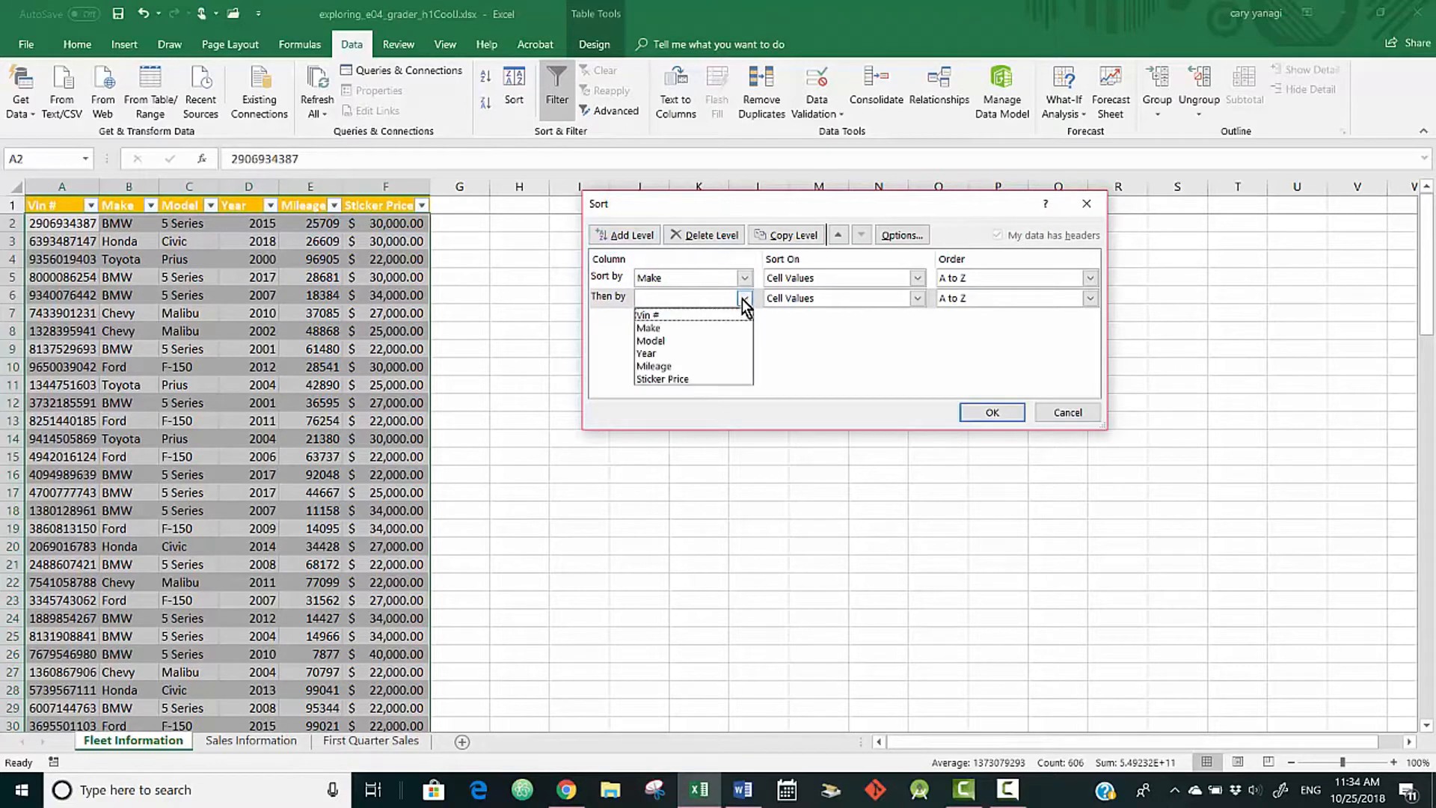
{"action": "left_click", "coordinate": [703, 351]}
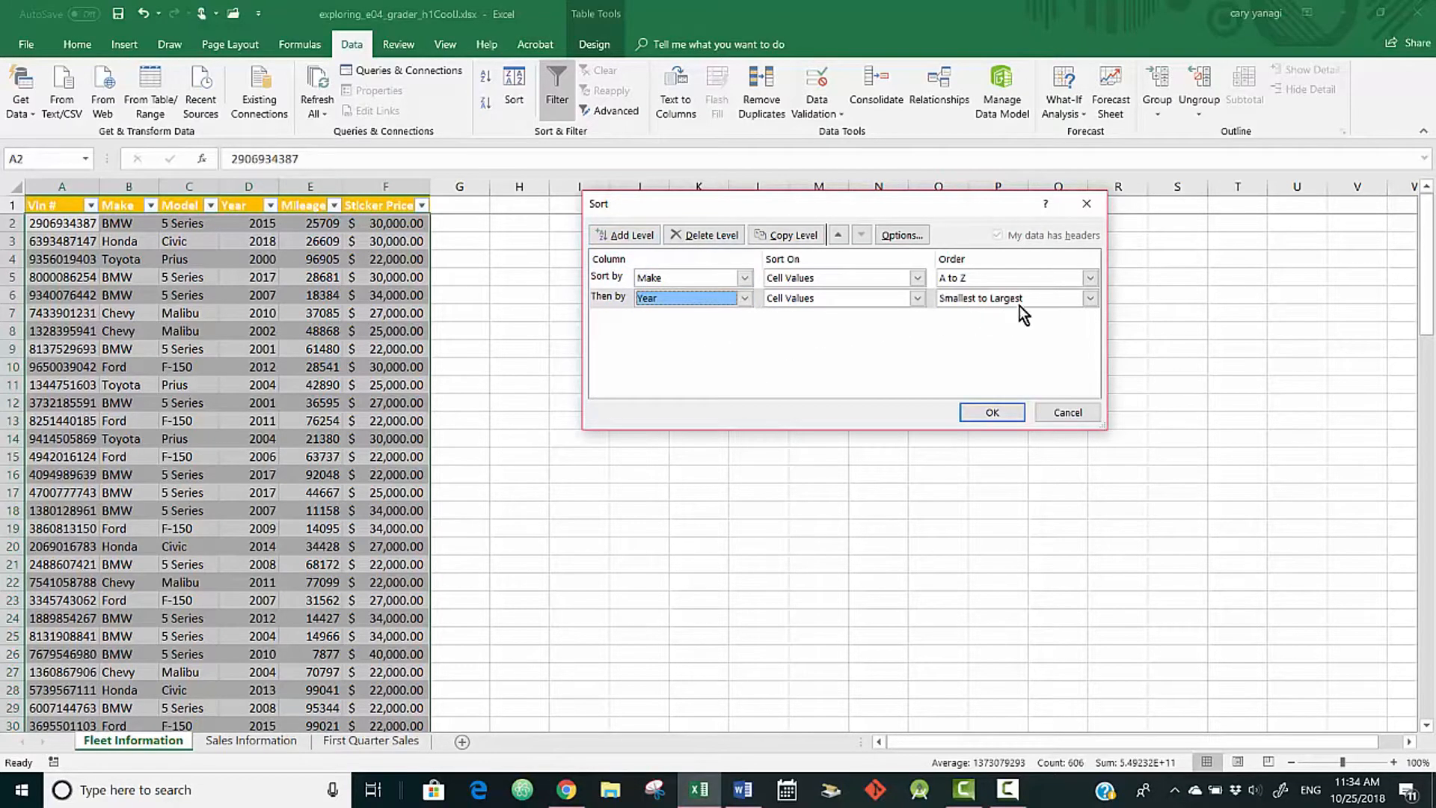
{"action": "left_click", "coordinate": [644, 234]}
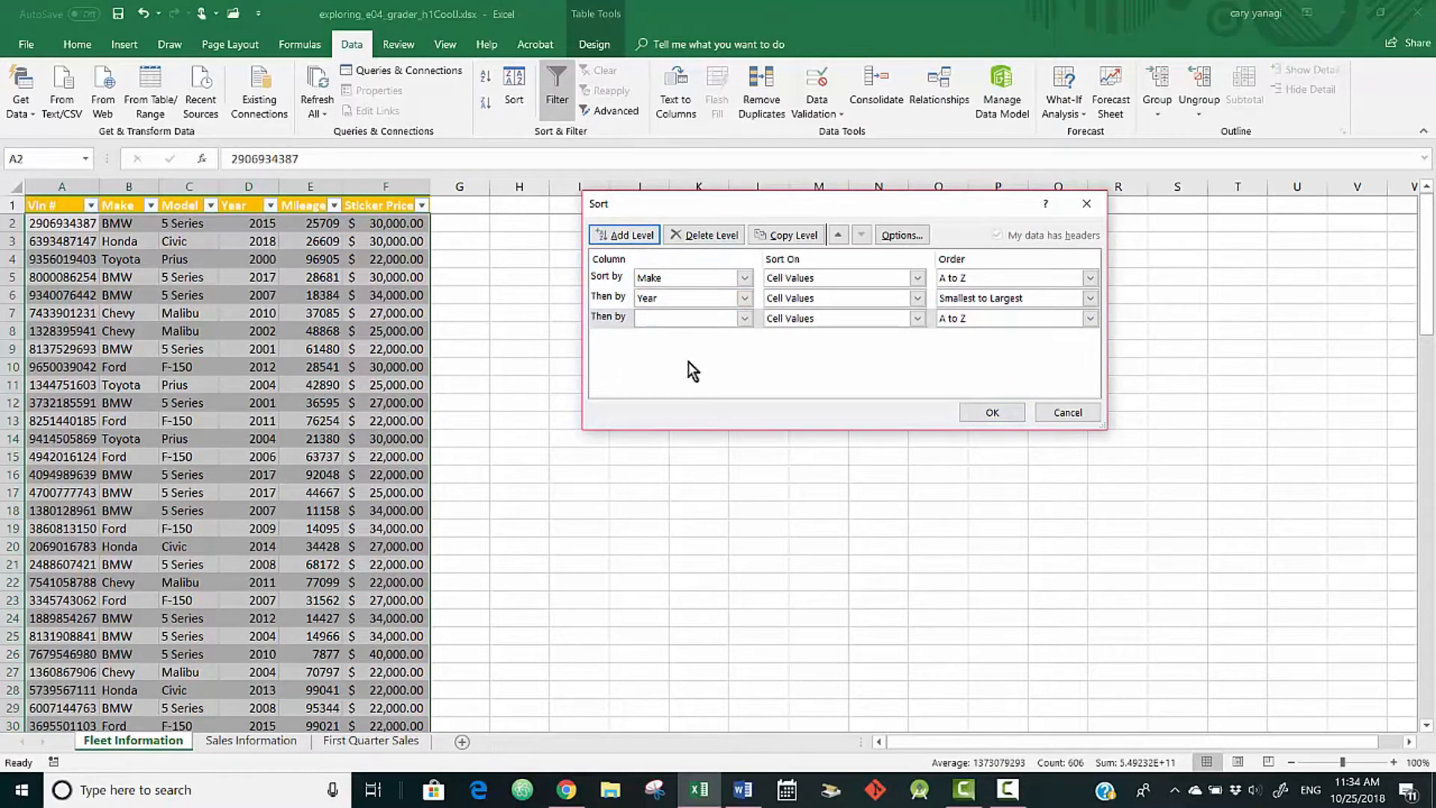
{"action": "left_click", "coordinate": [743, 317]}
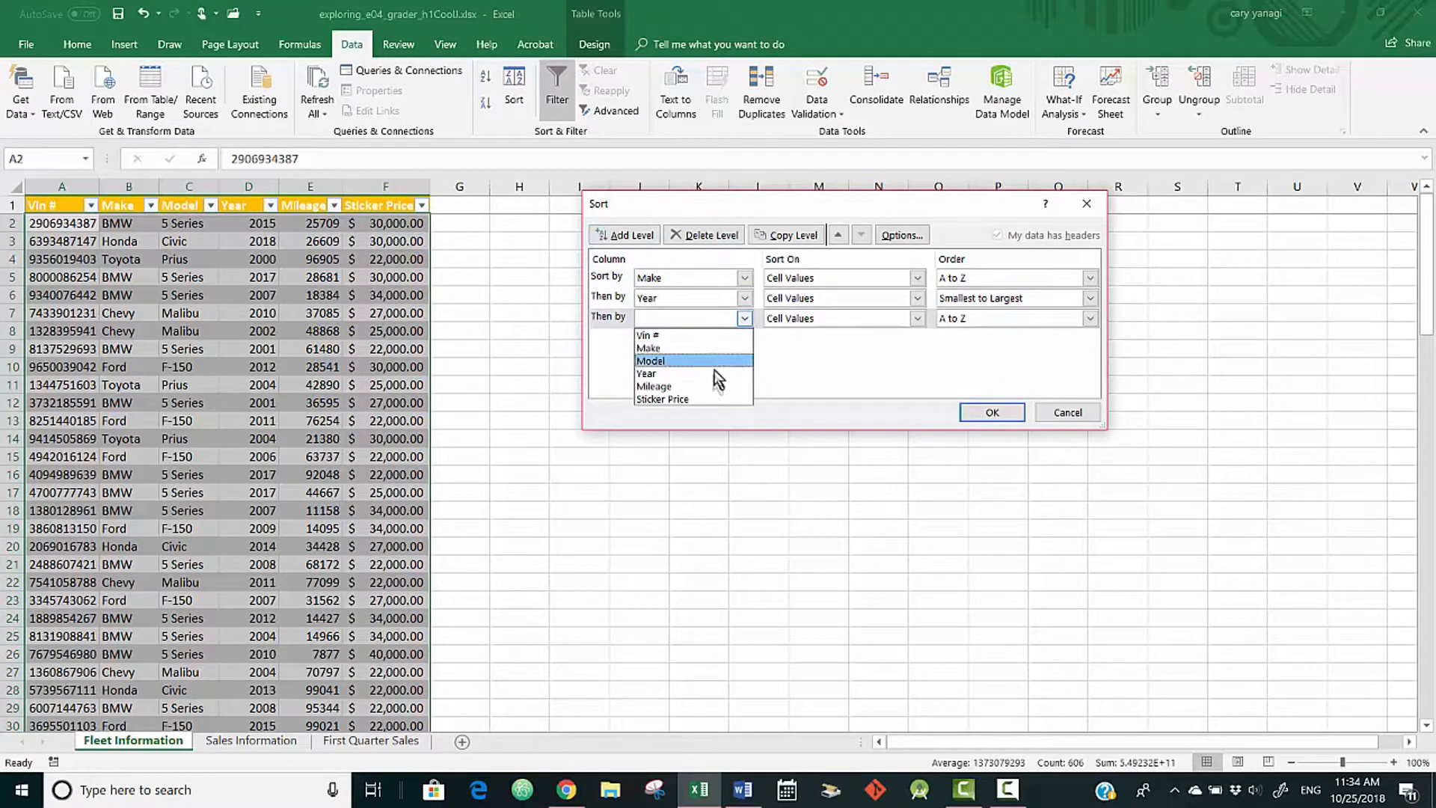
{"action": "left_click", "coordinate": [712, 399]}
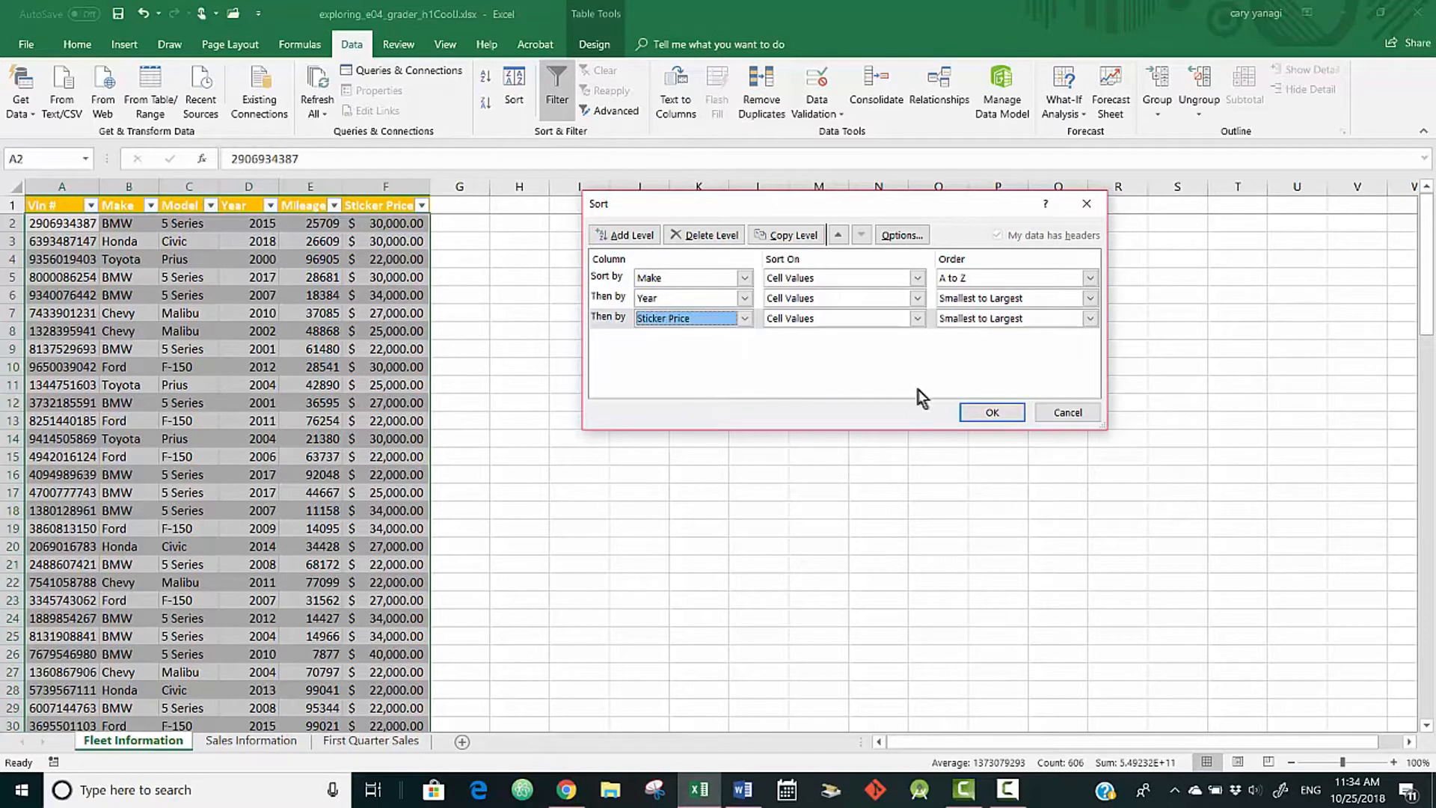
{"action": "left_click", "coordinate": [989, 409]}
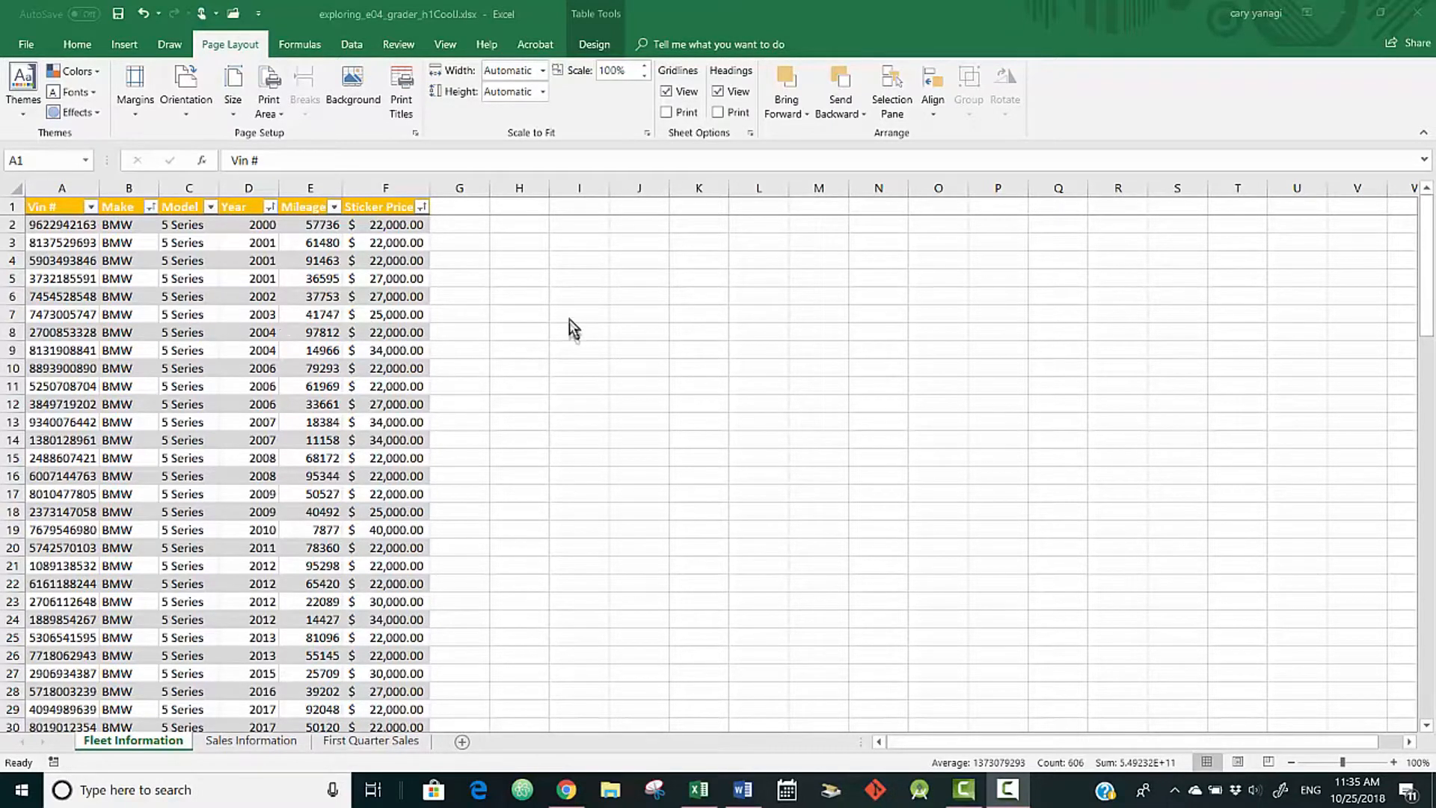
Set row 1 ($1:$1) of the Fleet Information sheet to repeat at the top of every printed page.
{"action": "left_click", "coordinate": [416, 132]}
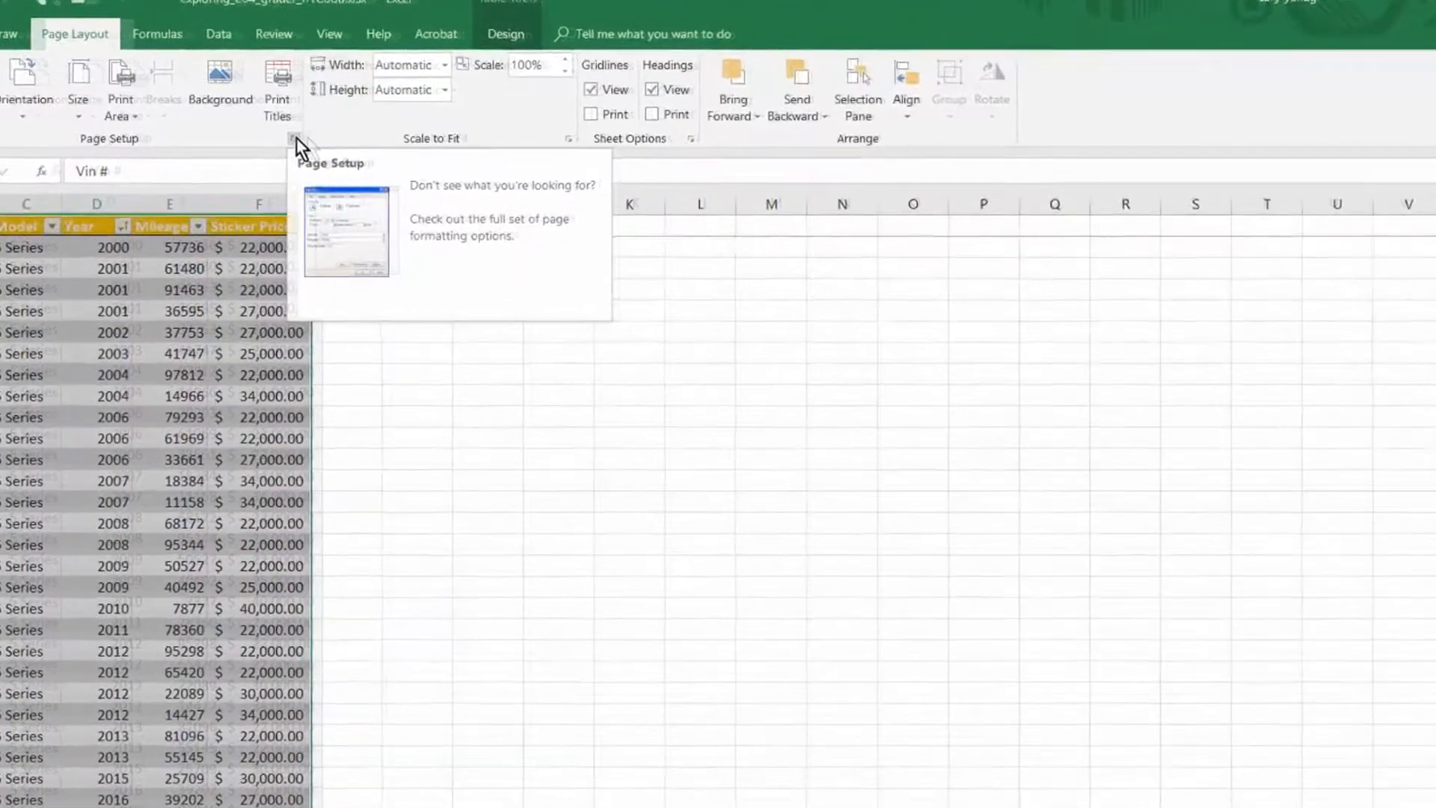
{"action": "left_click", "coordinate": [296, 137]}
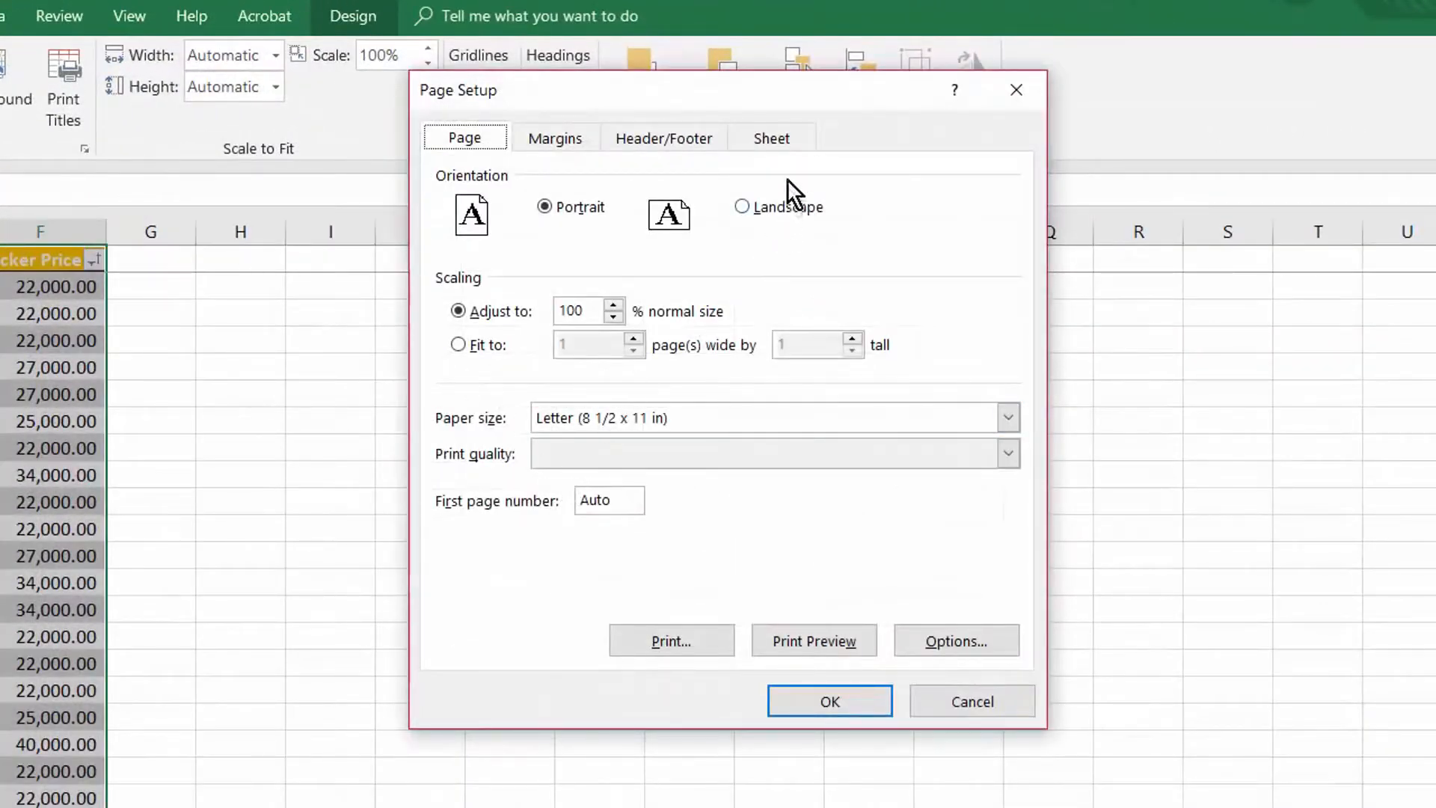
{"action": "left_click", "coordinate": [766, 138]}
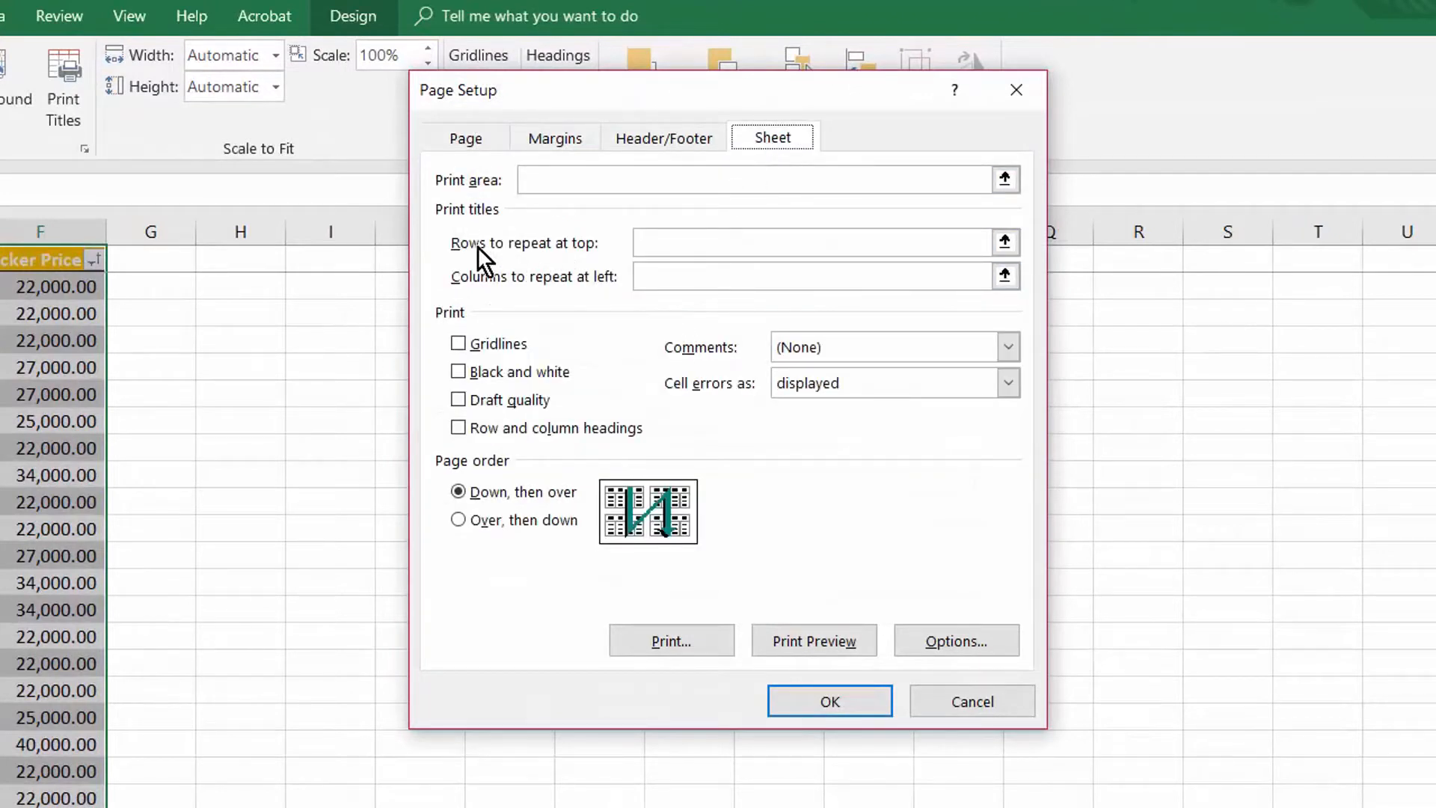
{"action": "left_click", "coordinate": [707, 241]}
{"action": "left_click", "coordinate": [1005, 241]}
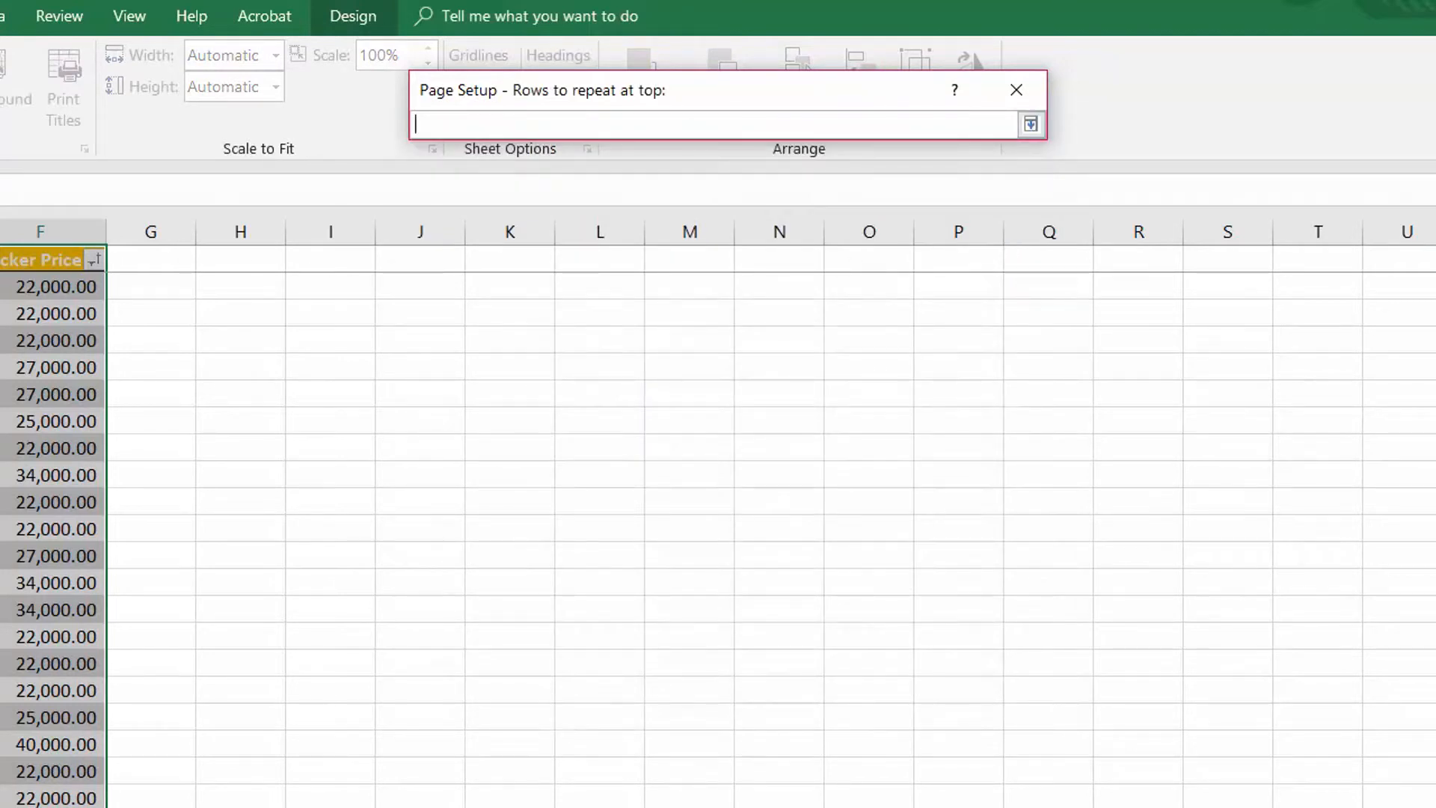
{"action": "left_click", "coordinate": [79, 258]}
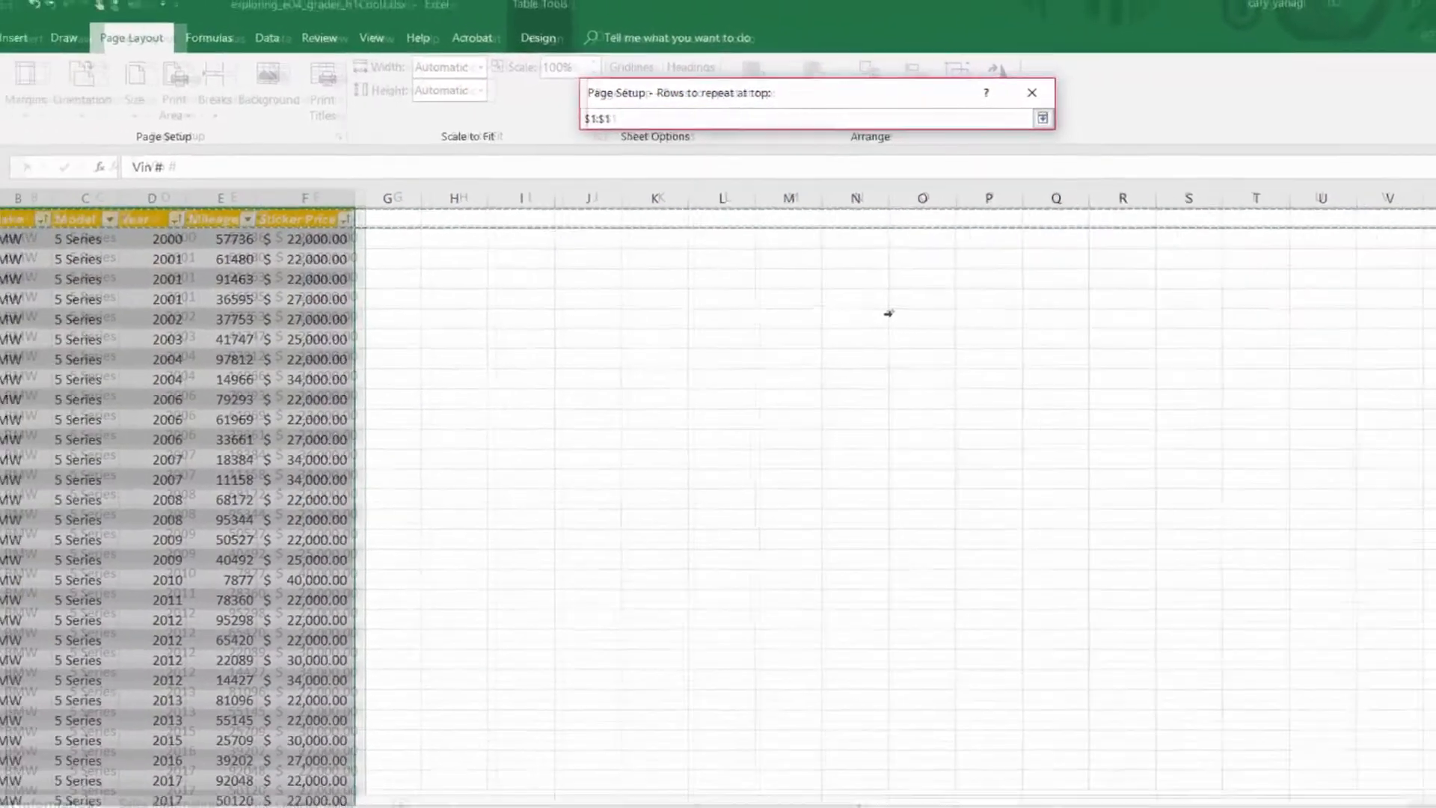
{"action": "key", "text": "Return"}
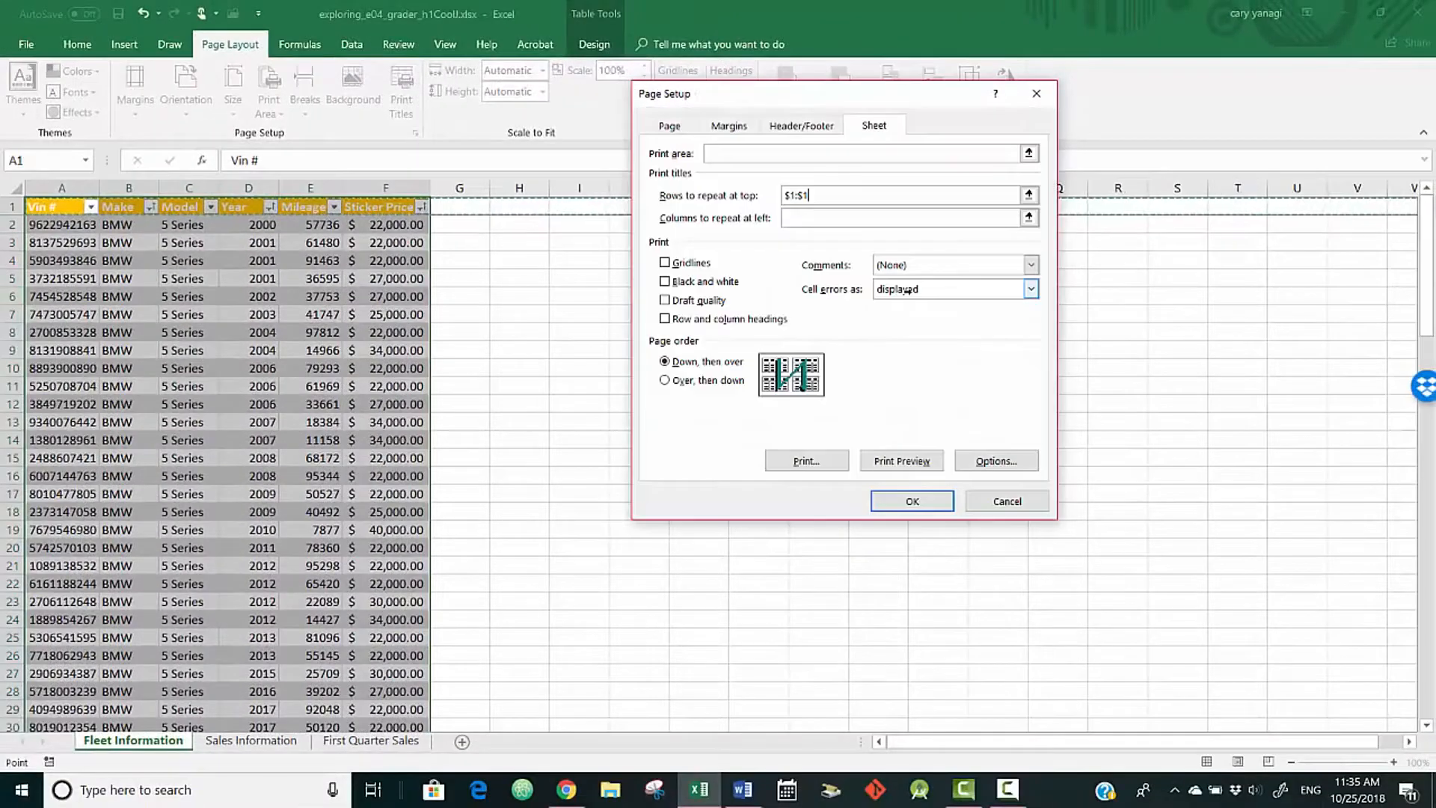
{"action": "left_click", "coordinate": [912, 500]}
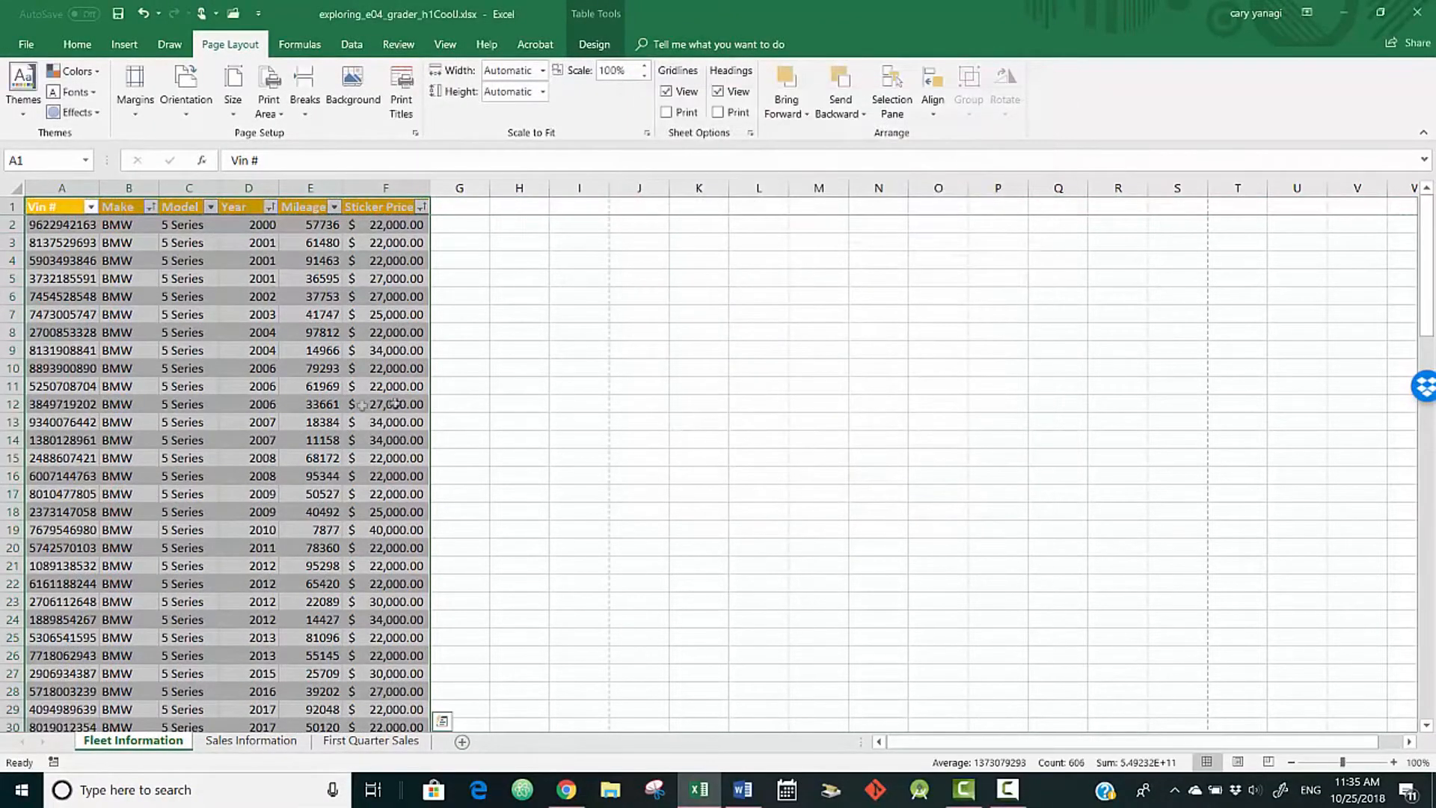
{"action": "key", "text": "F10"}
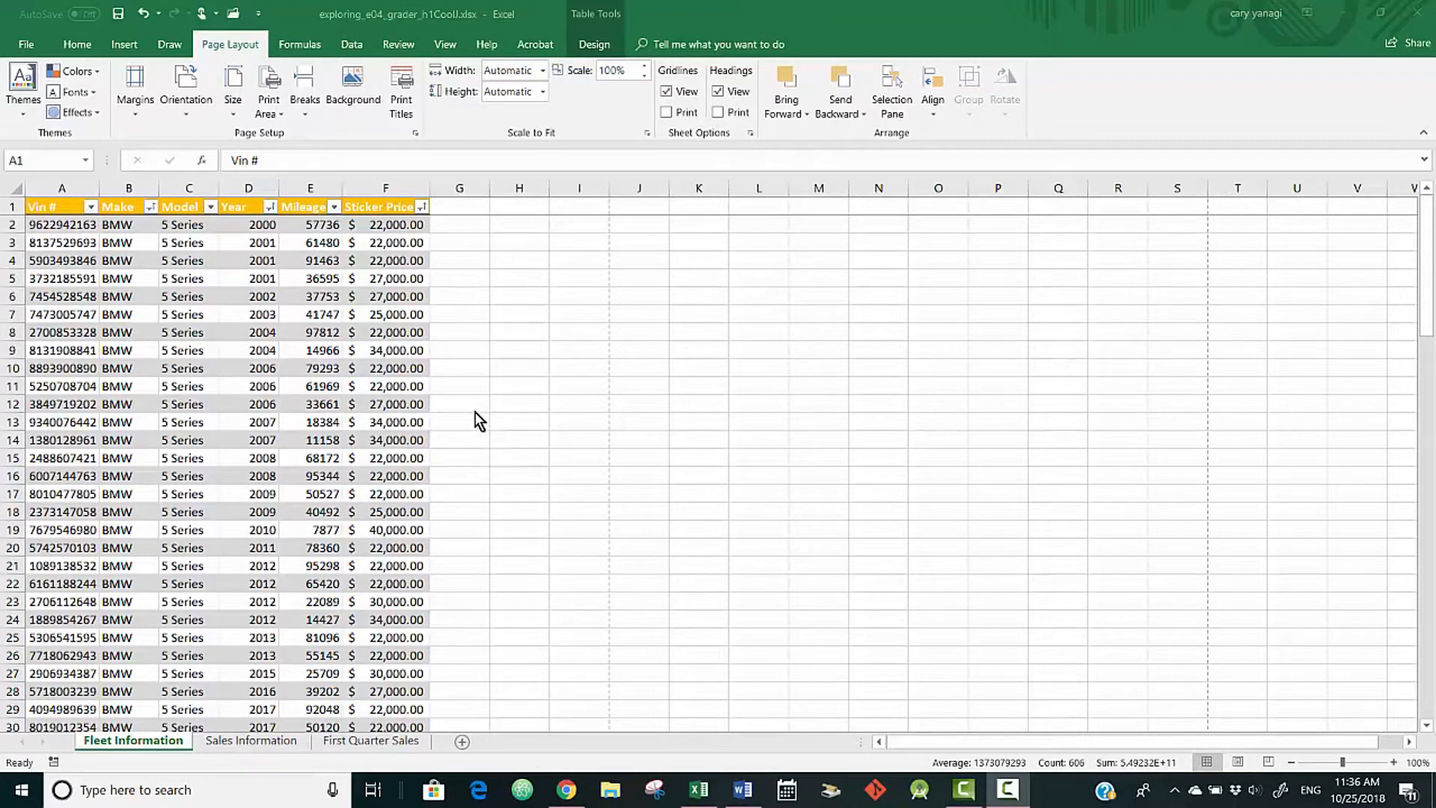
Insert a page break above row 34, the first Chevy row of the Inventory table.
{"action": "scroll", "coordinate": [233, 358], "scroll_direction": "down", "scroll_amount": 6}
{"action": "scroll", "coordinate": [233, 387], "scroll_direction": "down", "scroll_amount": 4}
{"action": "scroll", "coordinate": [233, 390], "scroll_direction": "up", "scroll_amount": 3}
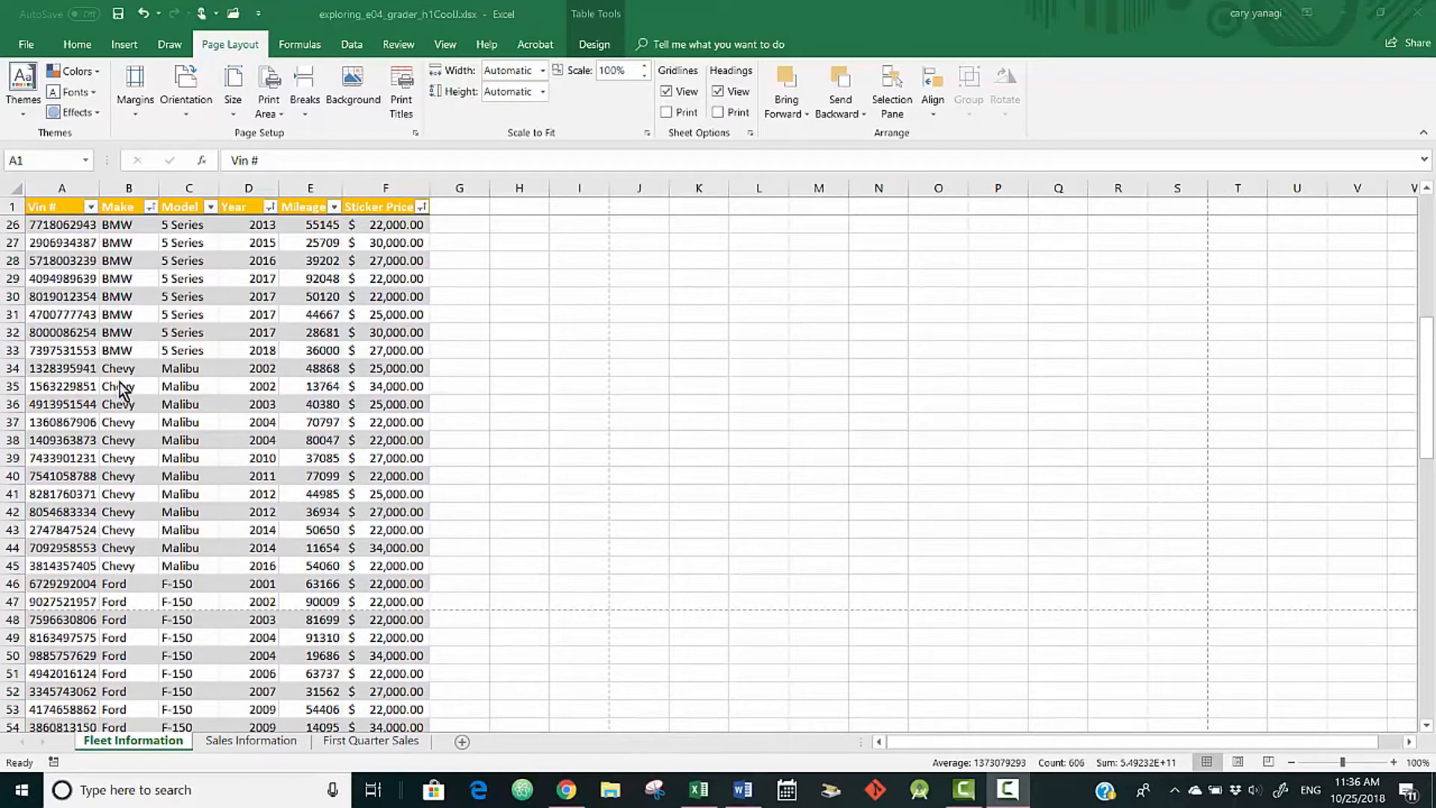
{"action": "left_click", "coordinate": [54, 371]}
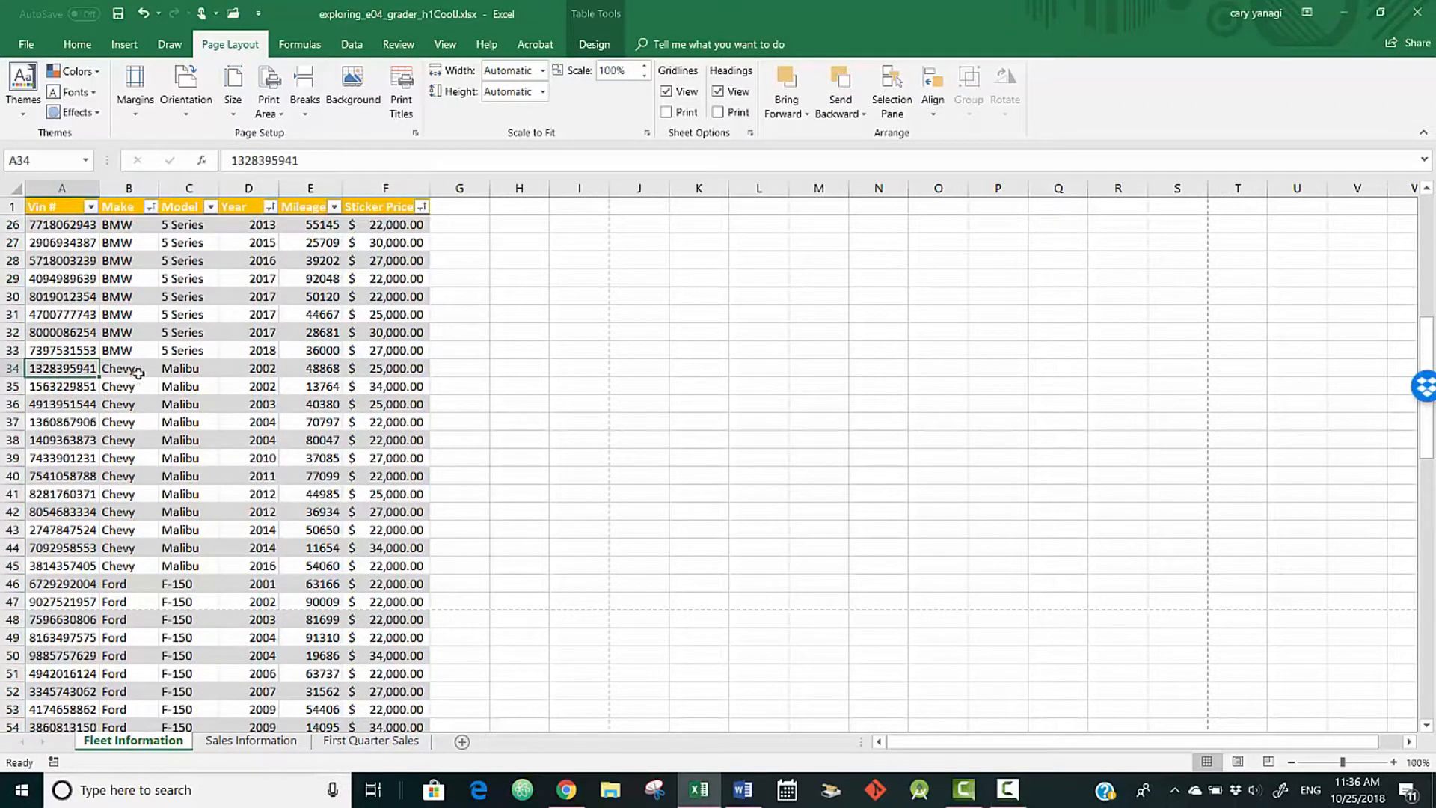
{"action": "left_click", "coordinate": [303, 90]}
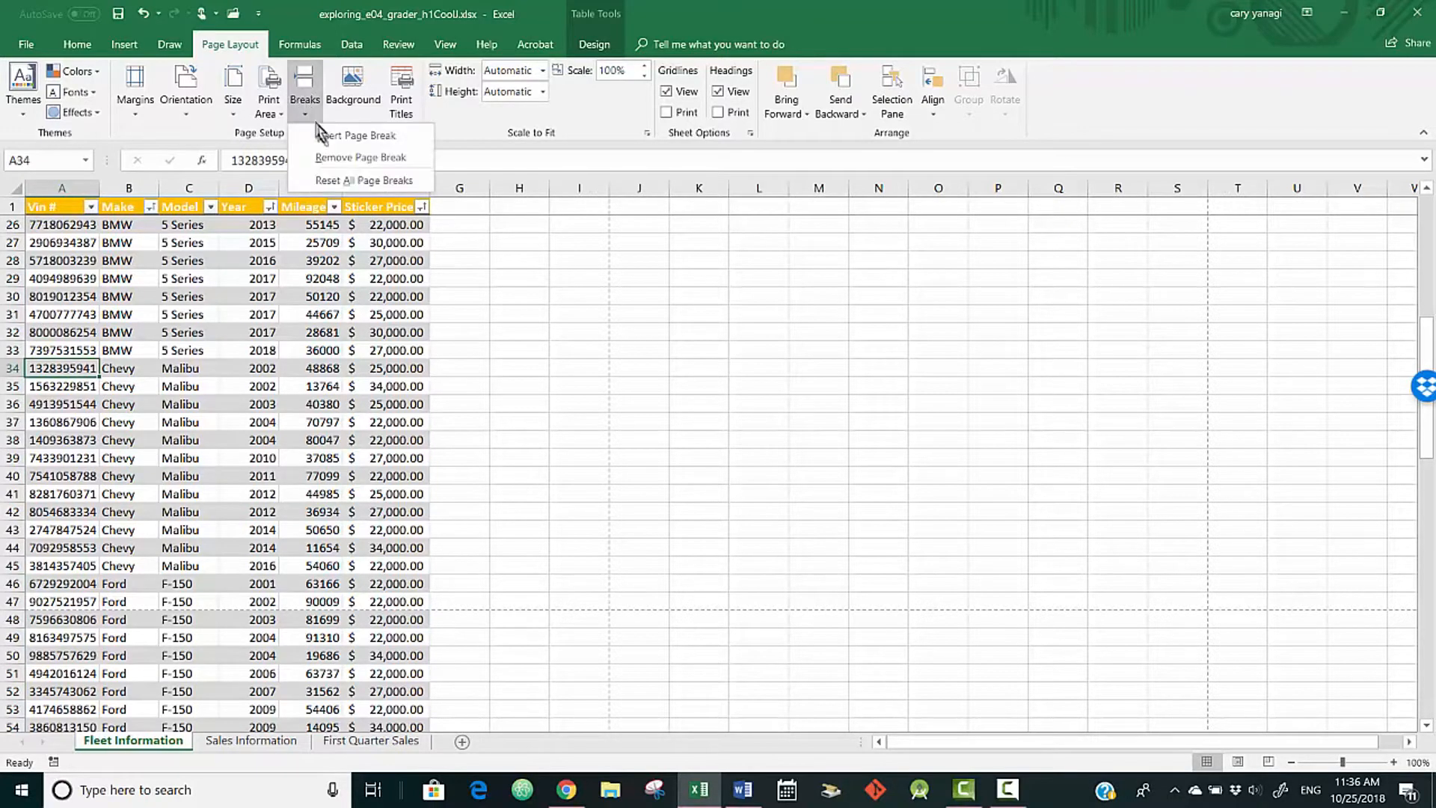
{"action": "left_click", "coordinate": [363, 137]}
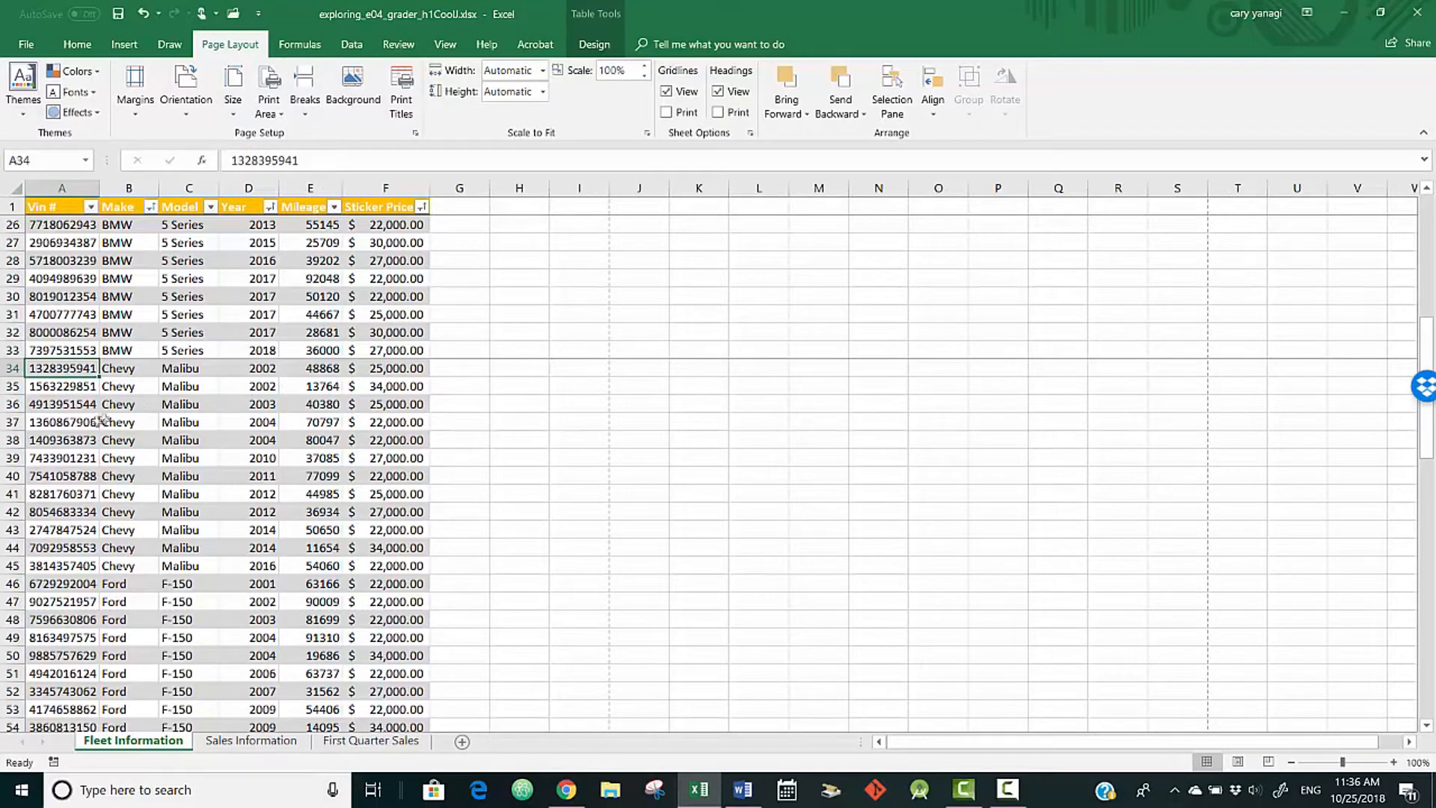
Insert page breaks above the first Ford row (row 46) and the first Honda row (row 69).
{"action": "left_click", "coordinate": [68, 584]}
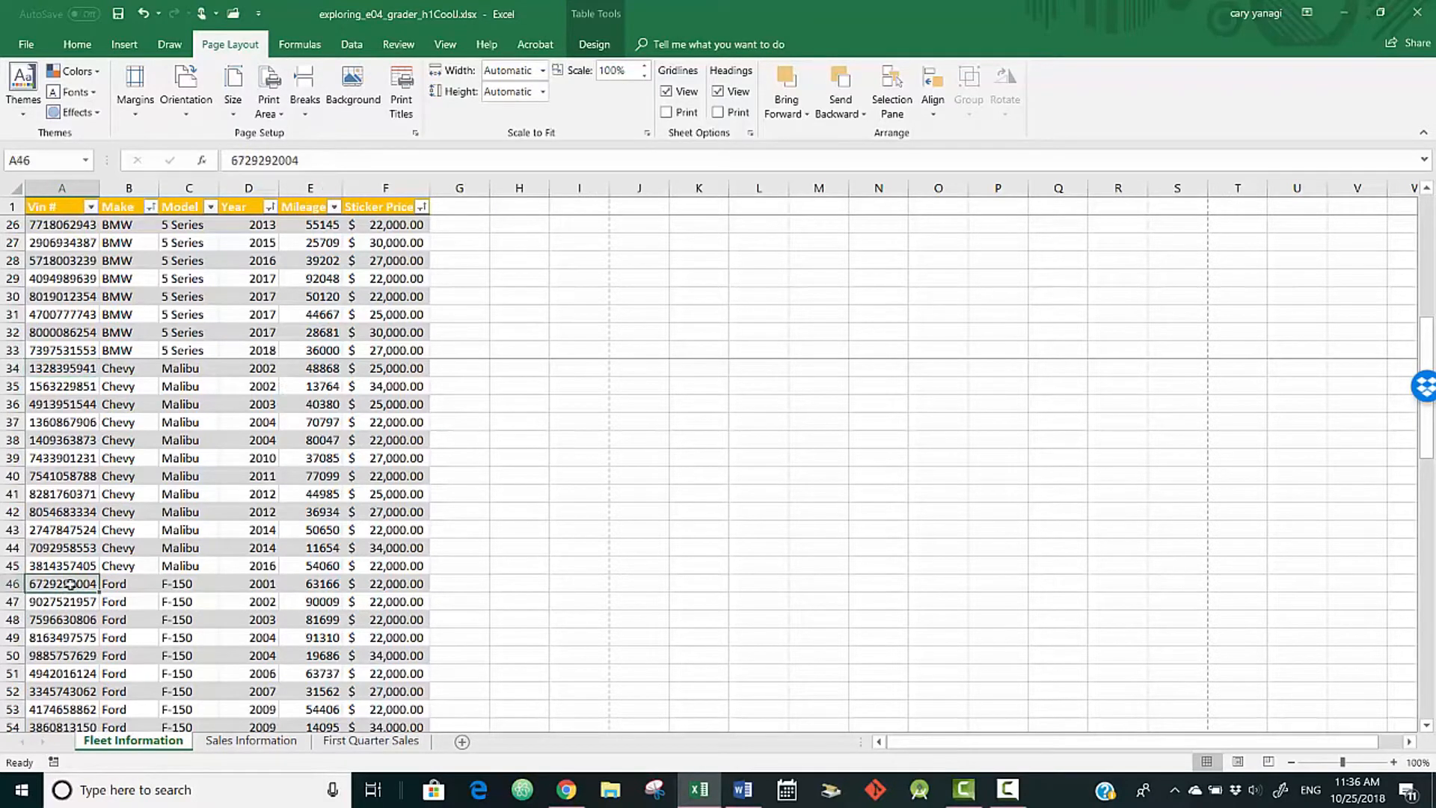
{"action": "left_click", "coordinate": [305, 105]}
{"action": "left_click", "coordinate": [354, 138]}
{"action": "scroll", "coordinate": [227, 418], "scroll_direction": "down", "scroll_amount": 8}
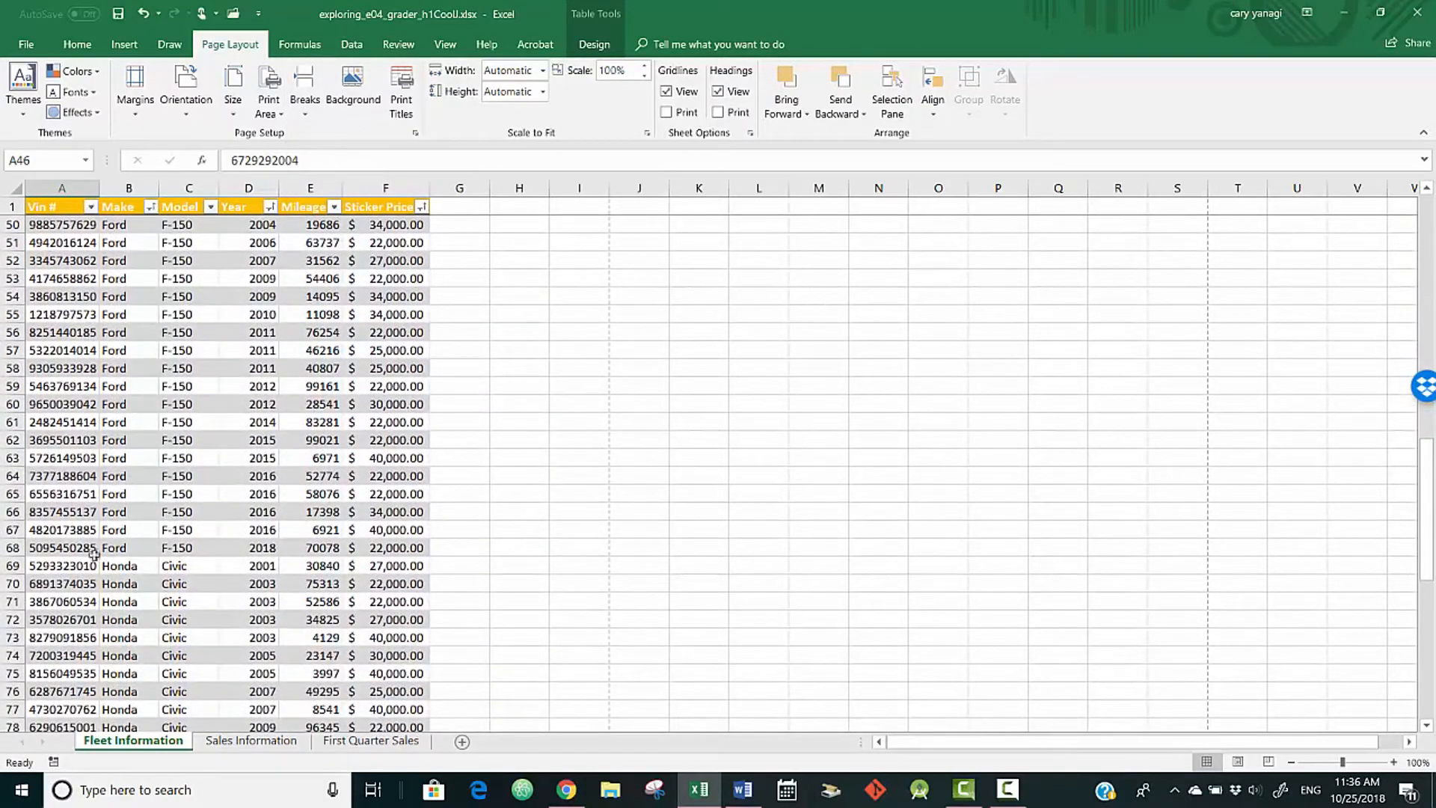
{"action": "left_click", "coordinate": [78, 567]}
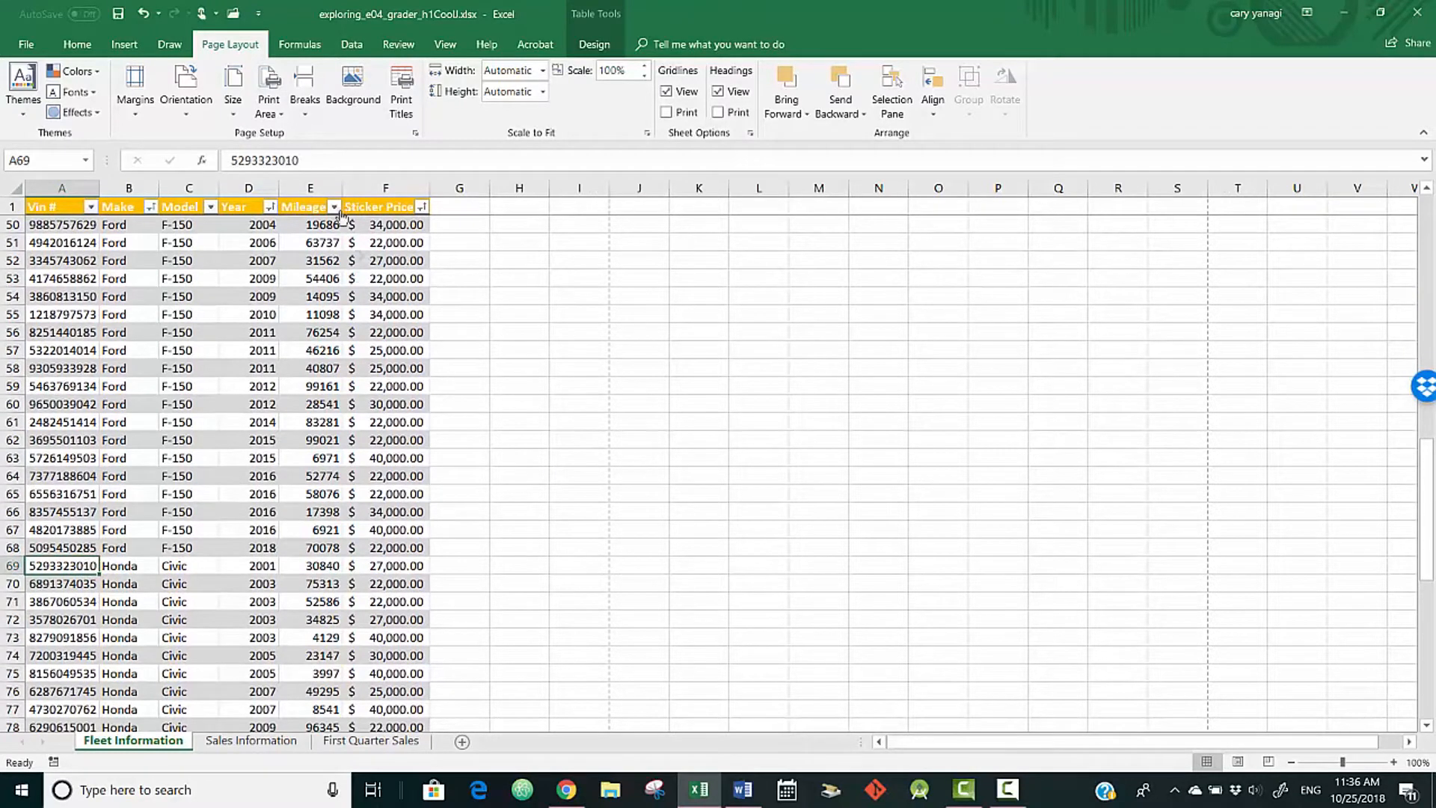
{"action": "left_click", "coordinate": [302, 102]}
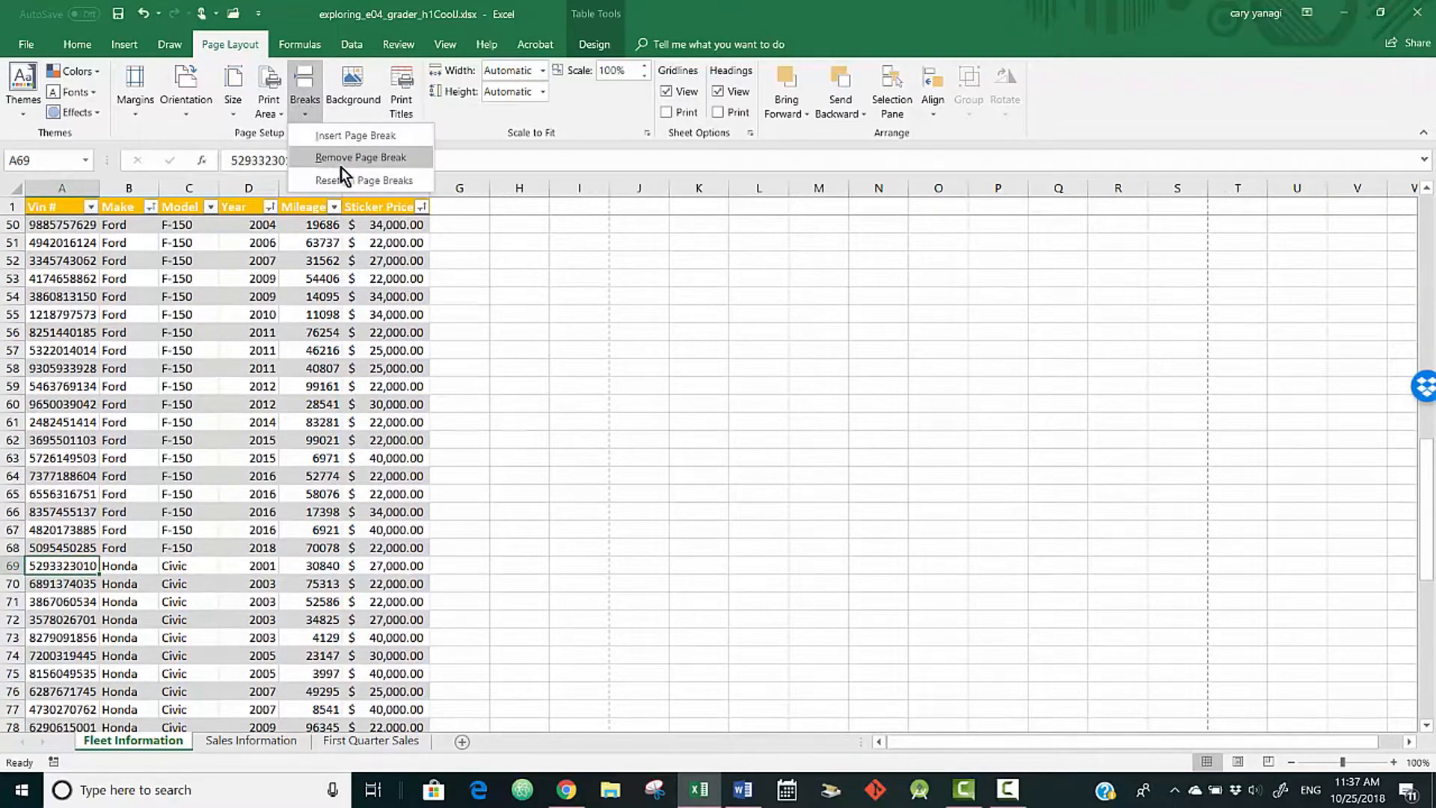
{"action": "left_click", "coordinate": [356, 141]}
Insert a page break above row 90, the first Toyota row of the Inventory table.
{"action": "scroll", "coordinate": [163, 439], "scroll_direction": "down", "scroll_amount": 7}
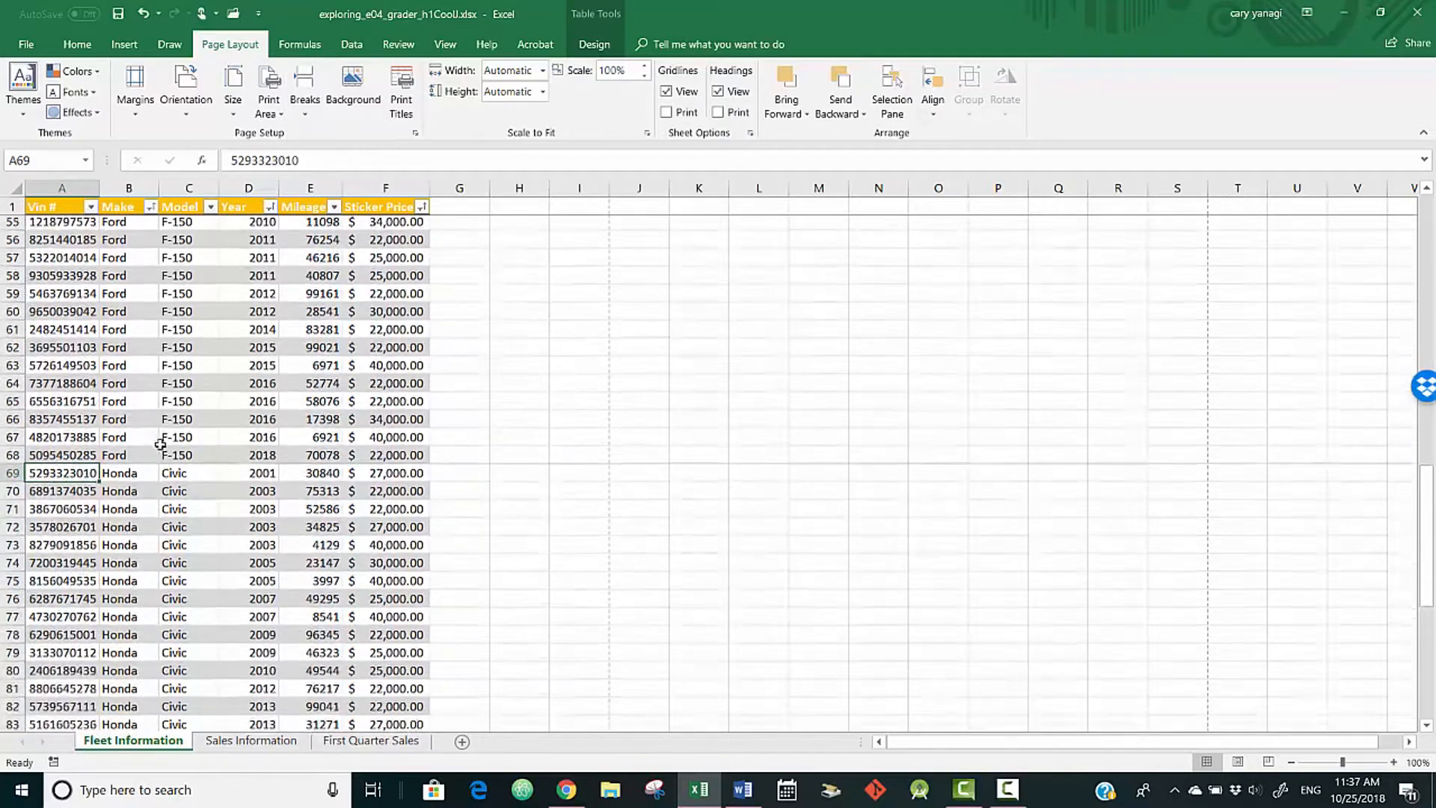
{"action": "scroll", "coordinate": [163, 439], "scroll_direction": "down", "scroll_amount": 1}
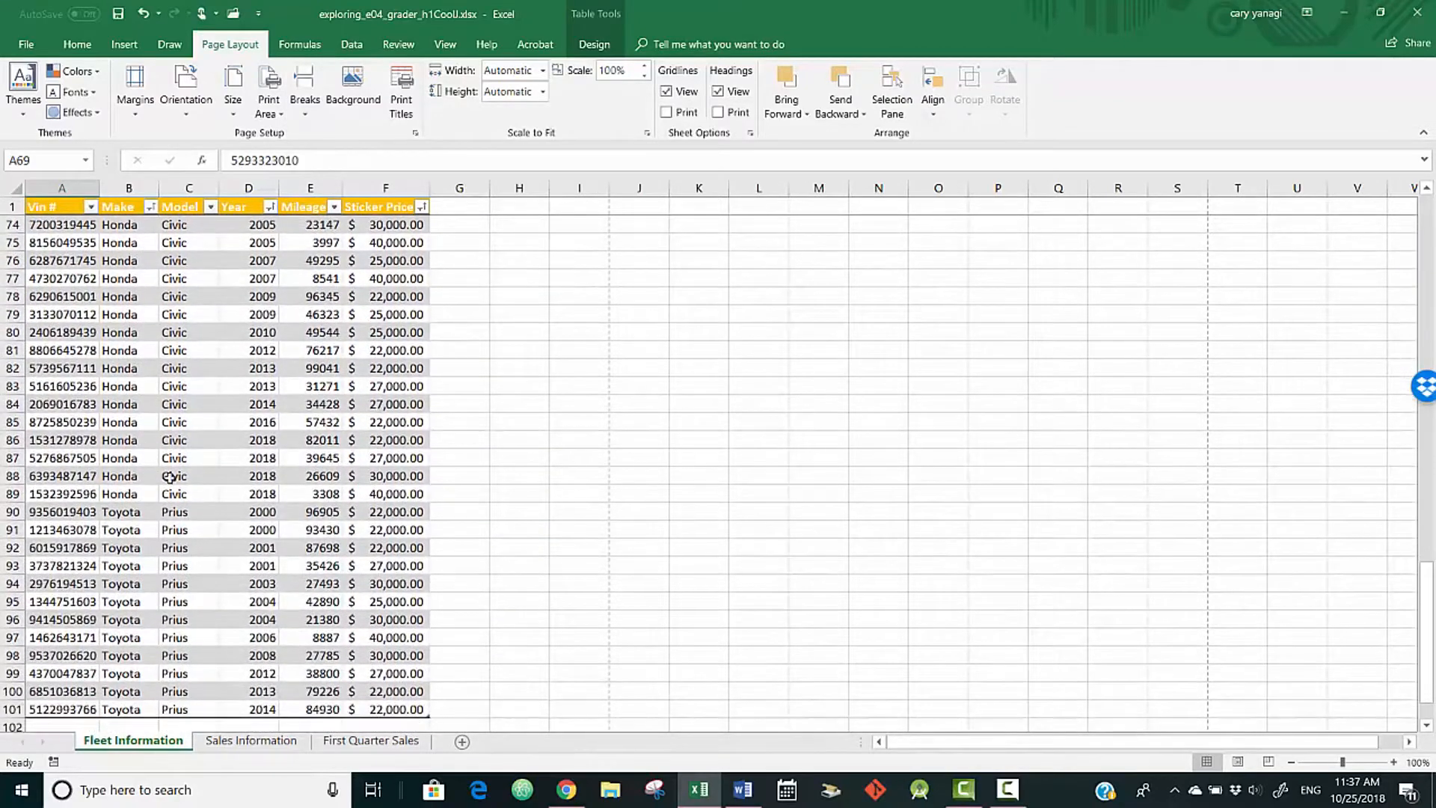
{"action": "left_click", "coordinate": [78, 512]}
{"action": "left_click", "coordinate": [303, 93]}
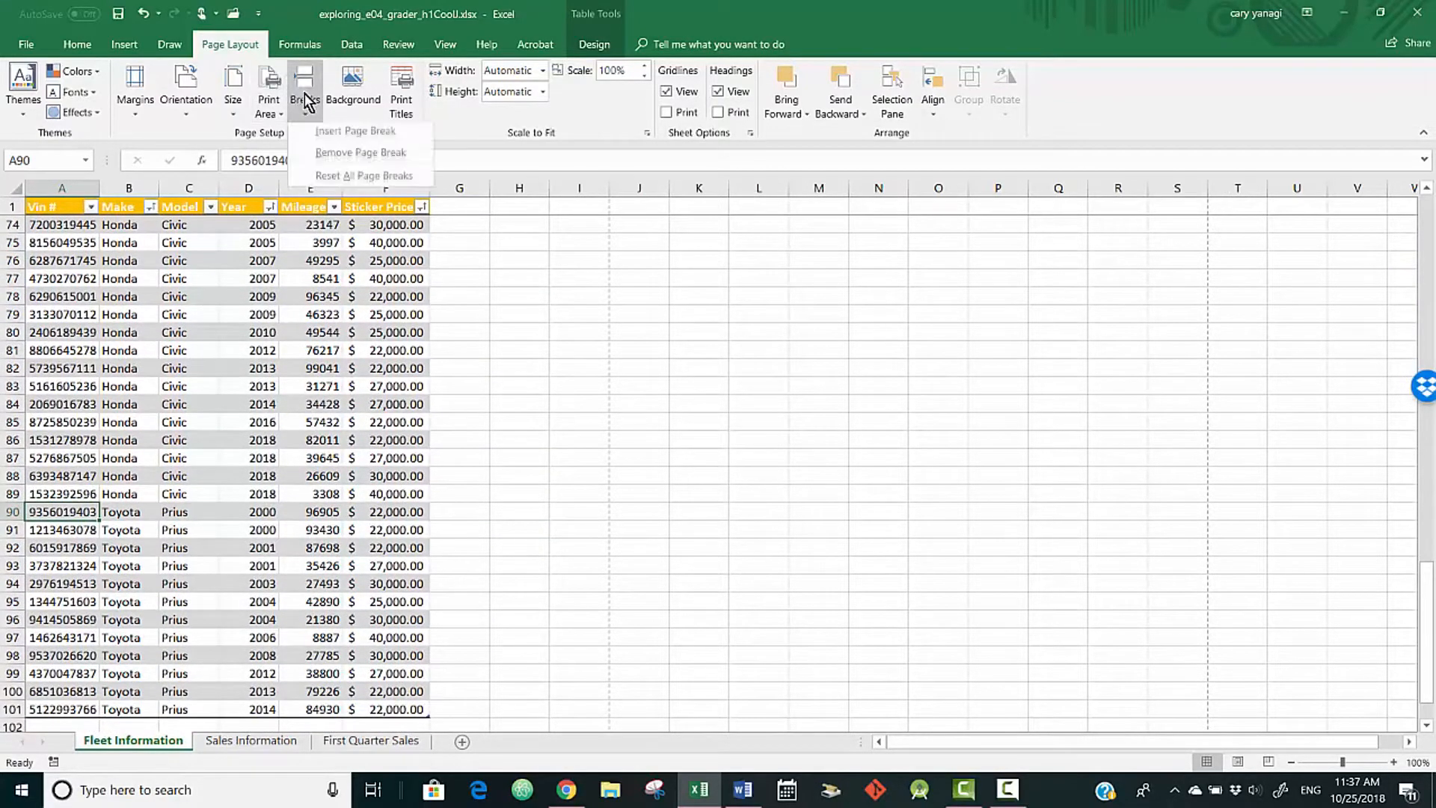
{"action": "left_click", "coordinate": [361, 141]}
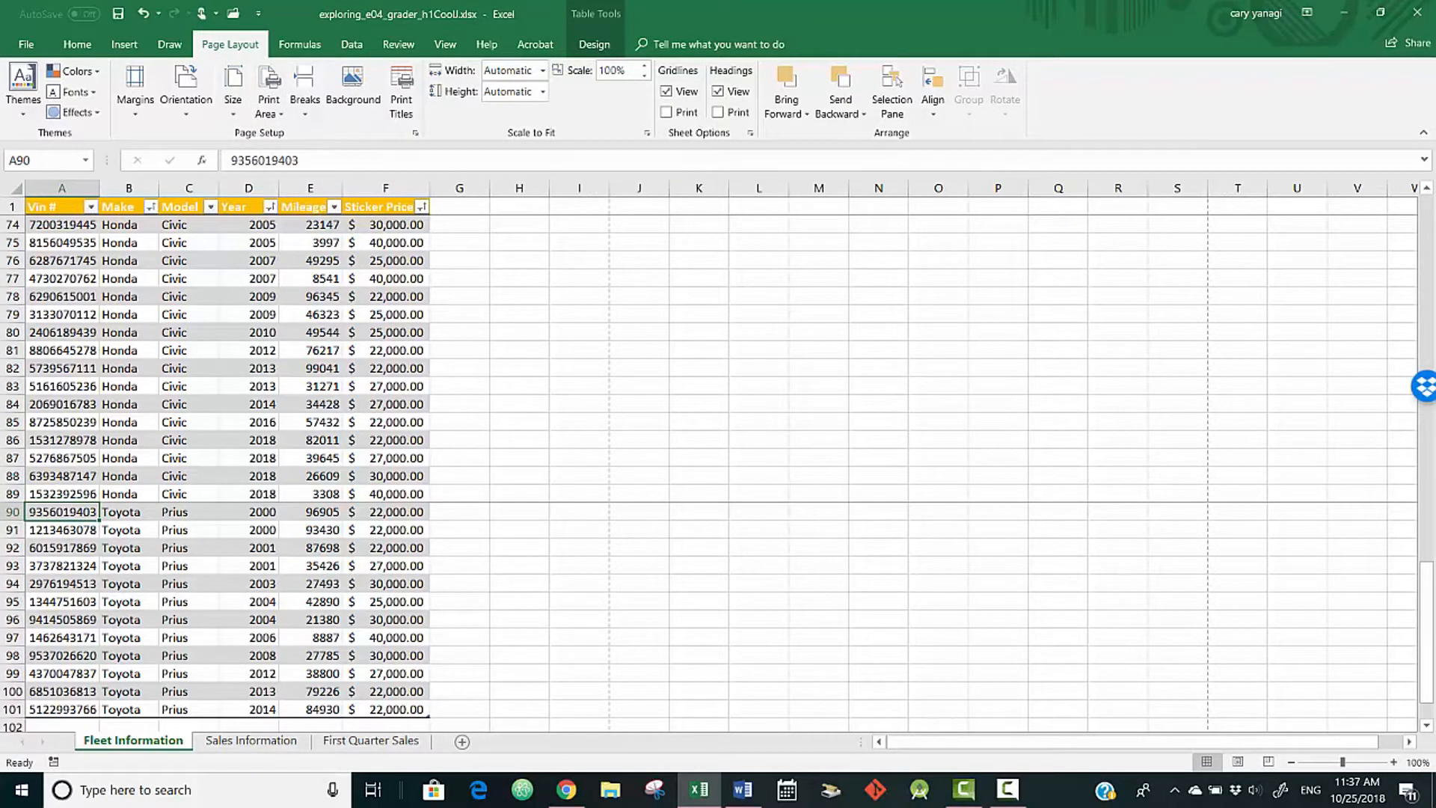
Add a custom footer with the student's name in the left section, the sheet name code in the center and the file name code on the right.
{"action": "left_click", "coordinate": [698, 788]}
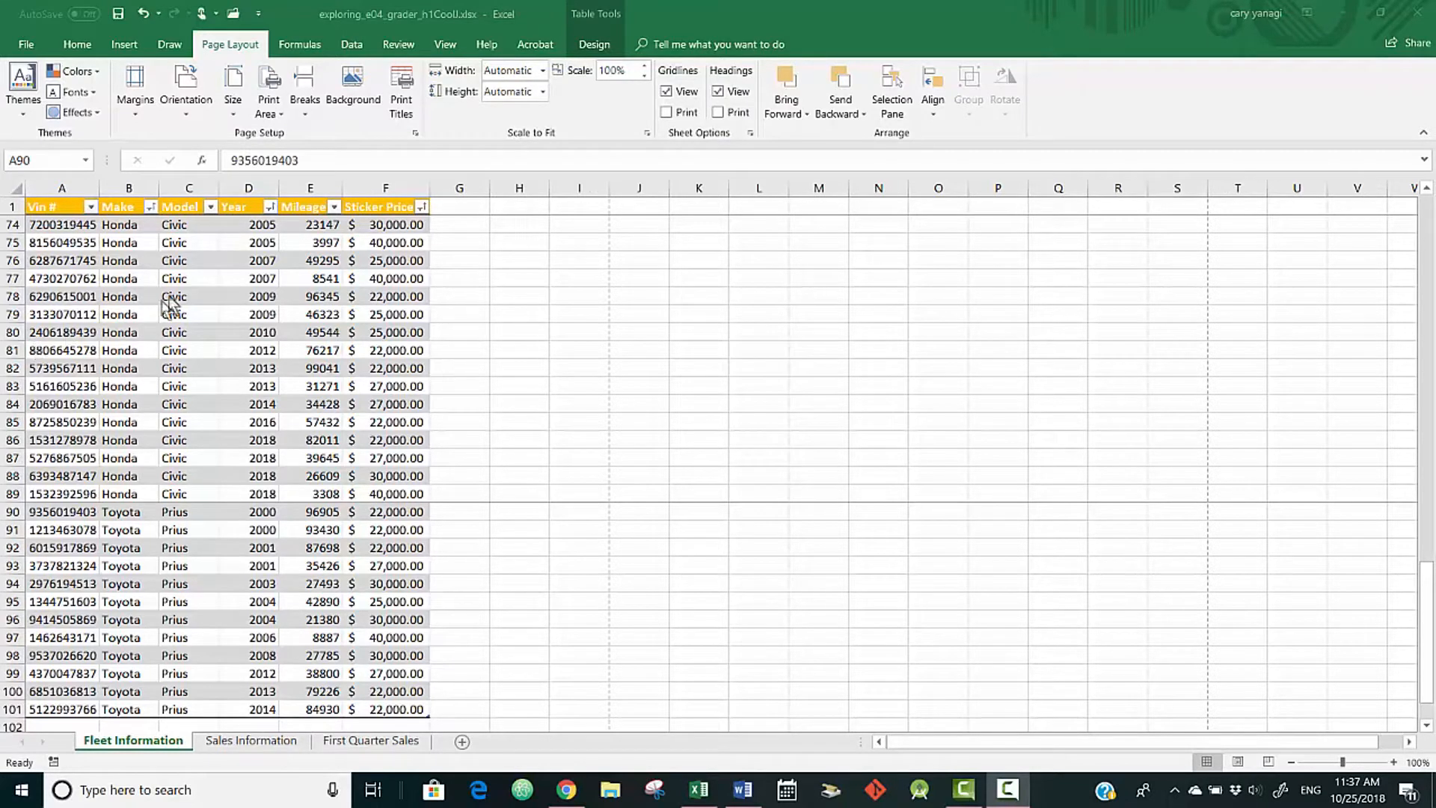
{"action": "left_click", "coordinate": [414, 134]}
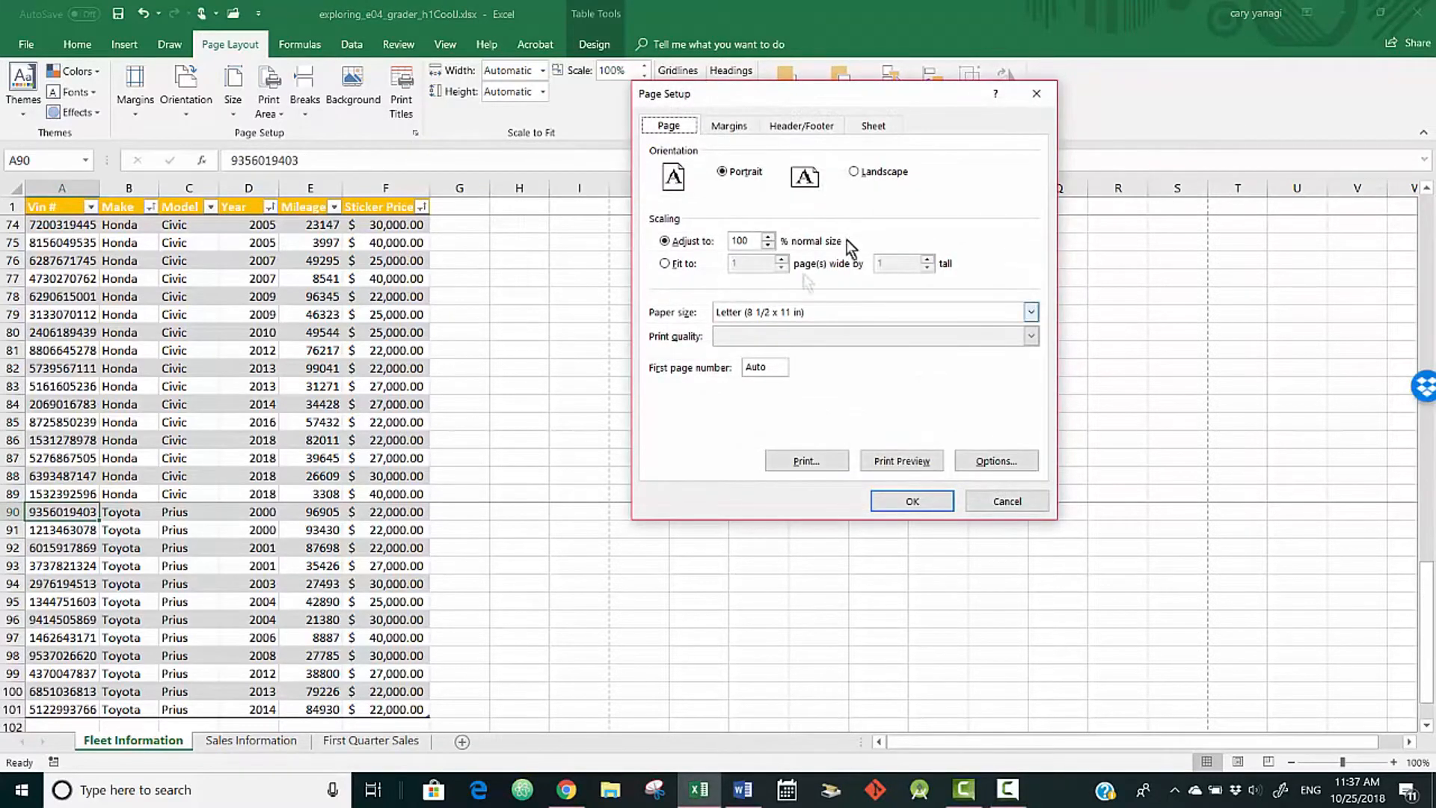
{"action": "left_click", "coordinate": [813, 127]}
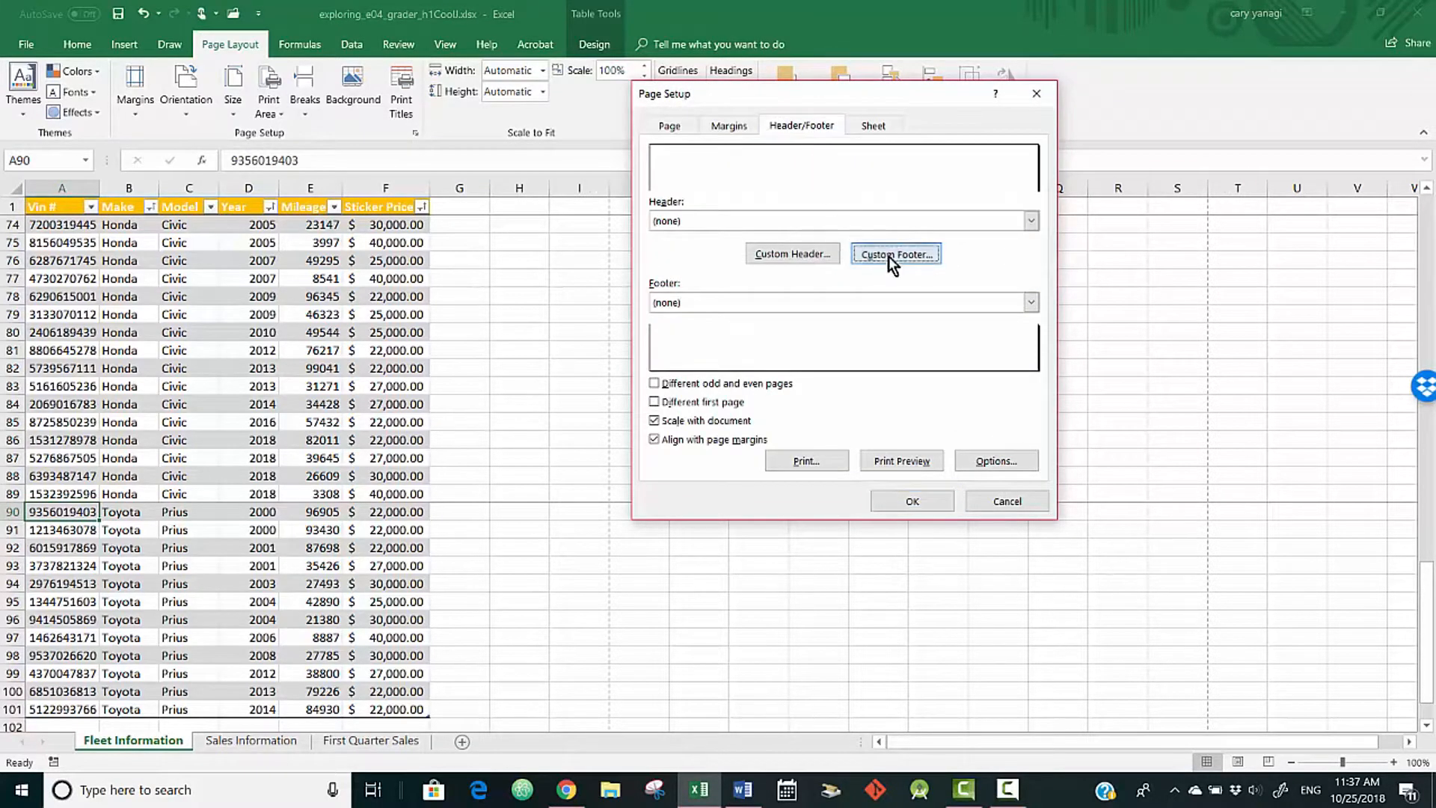
{"action": "left_click", "coordinate": [889, 255]}
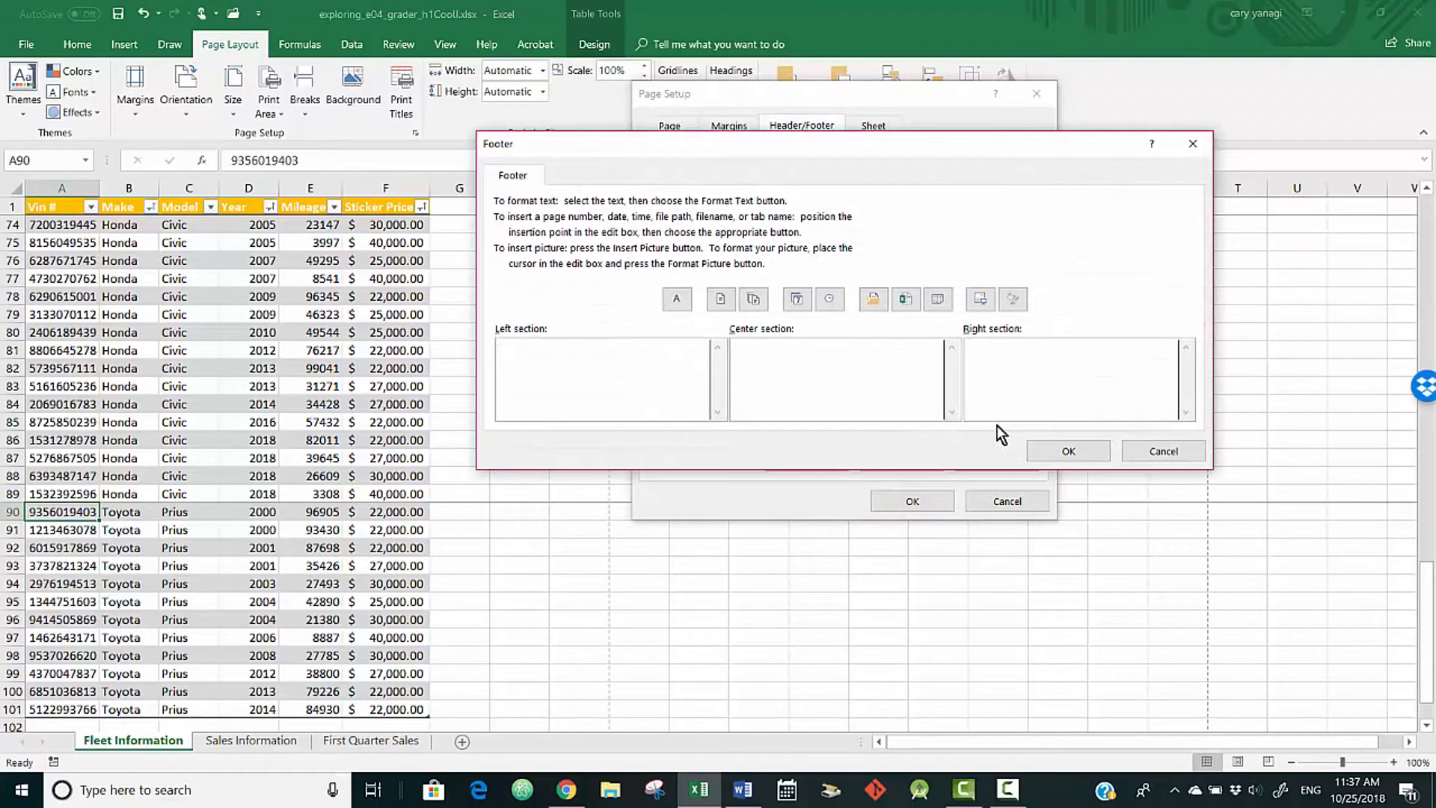
{"action": "left_click", "coordinate": [1162, 452]}
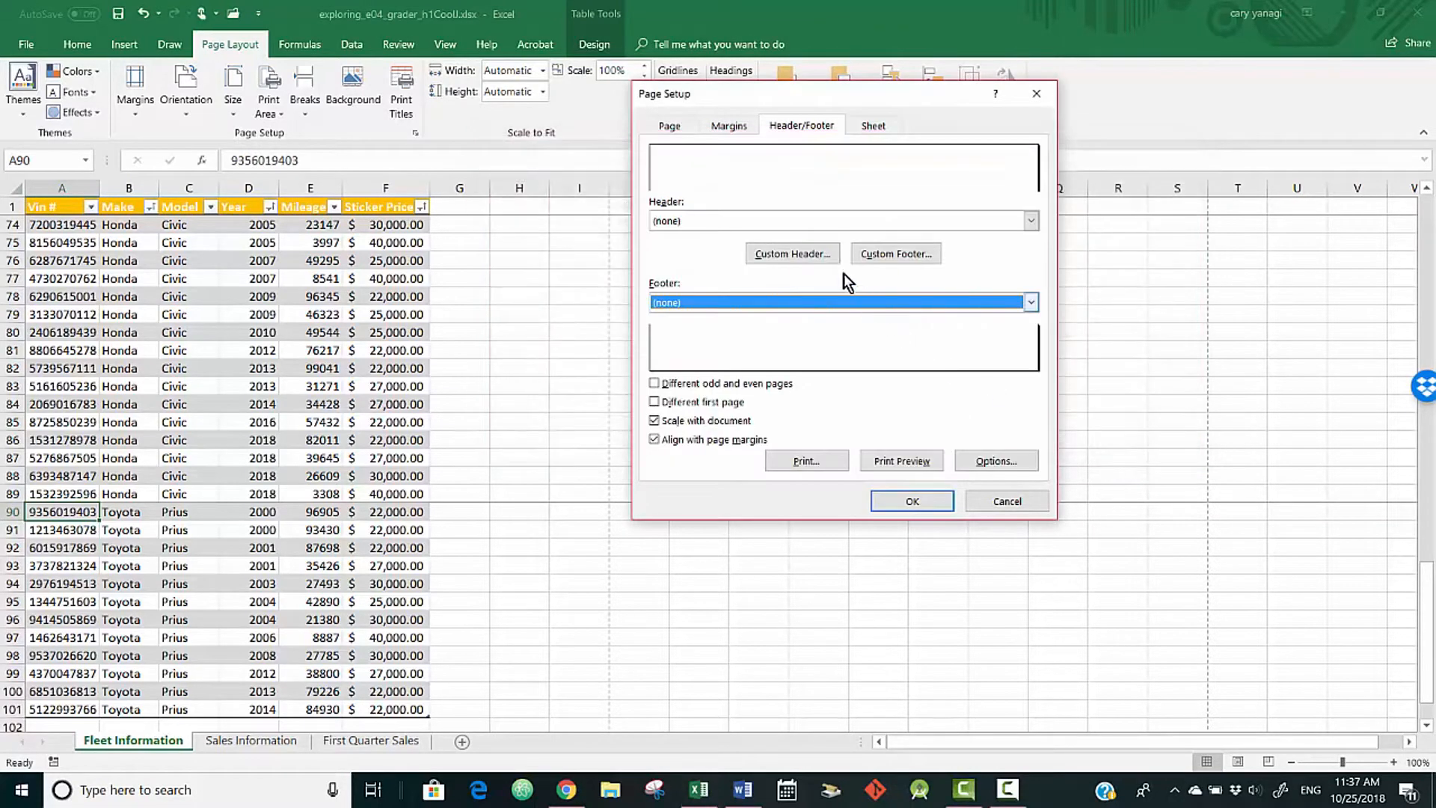
{"action": "left_click", "coordinate": [885, 257]}
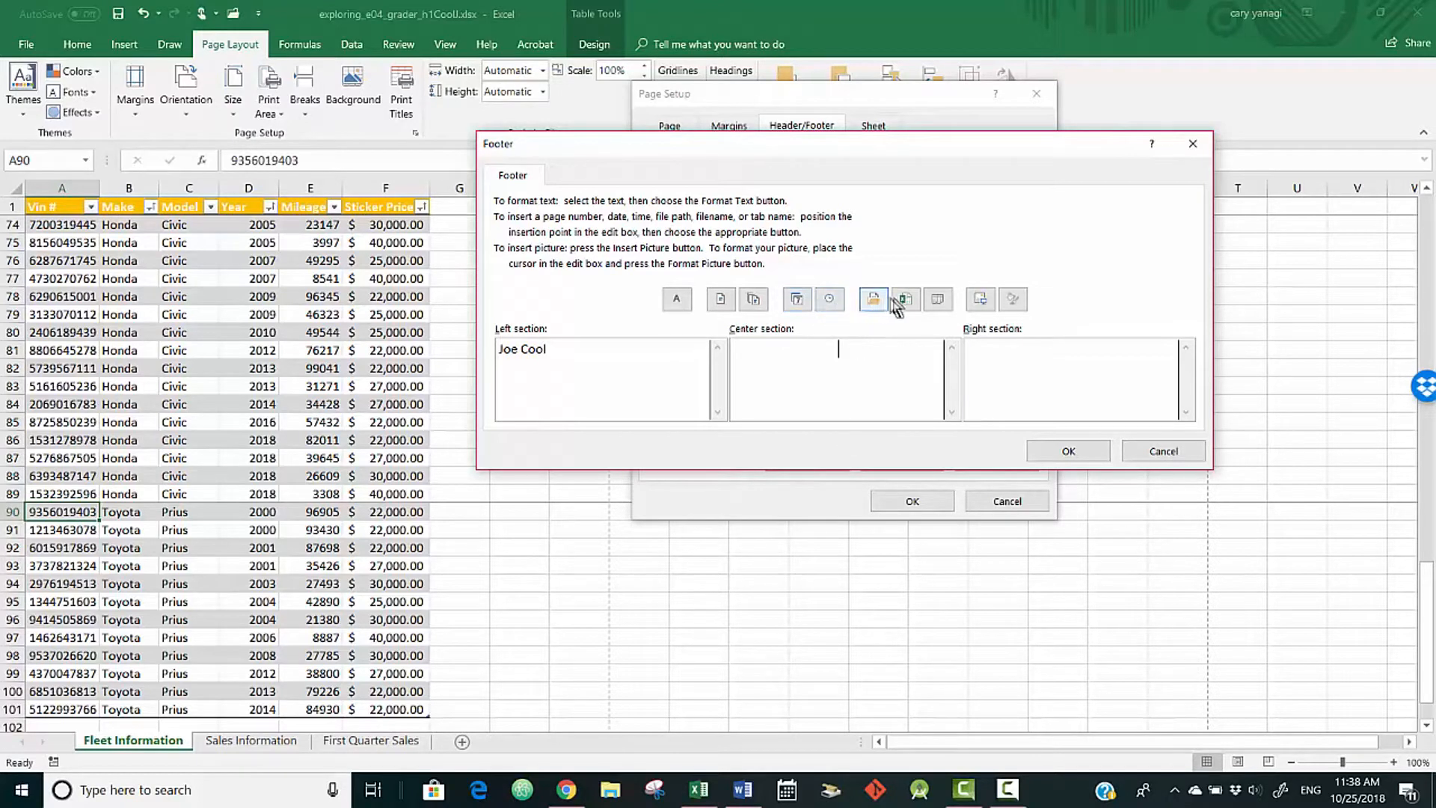
{"action": "left_click", "coordinate": [940, 303]}
{"action": "left_click", "coordinate": [909, 298]}
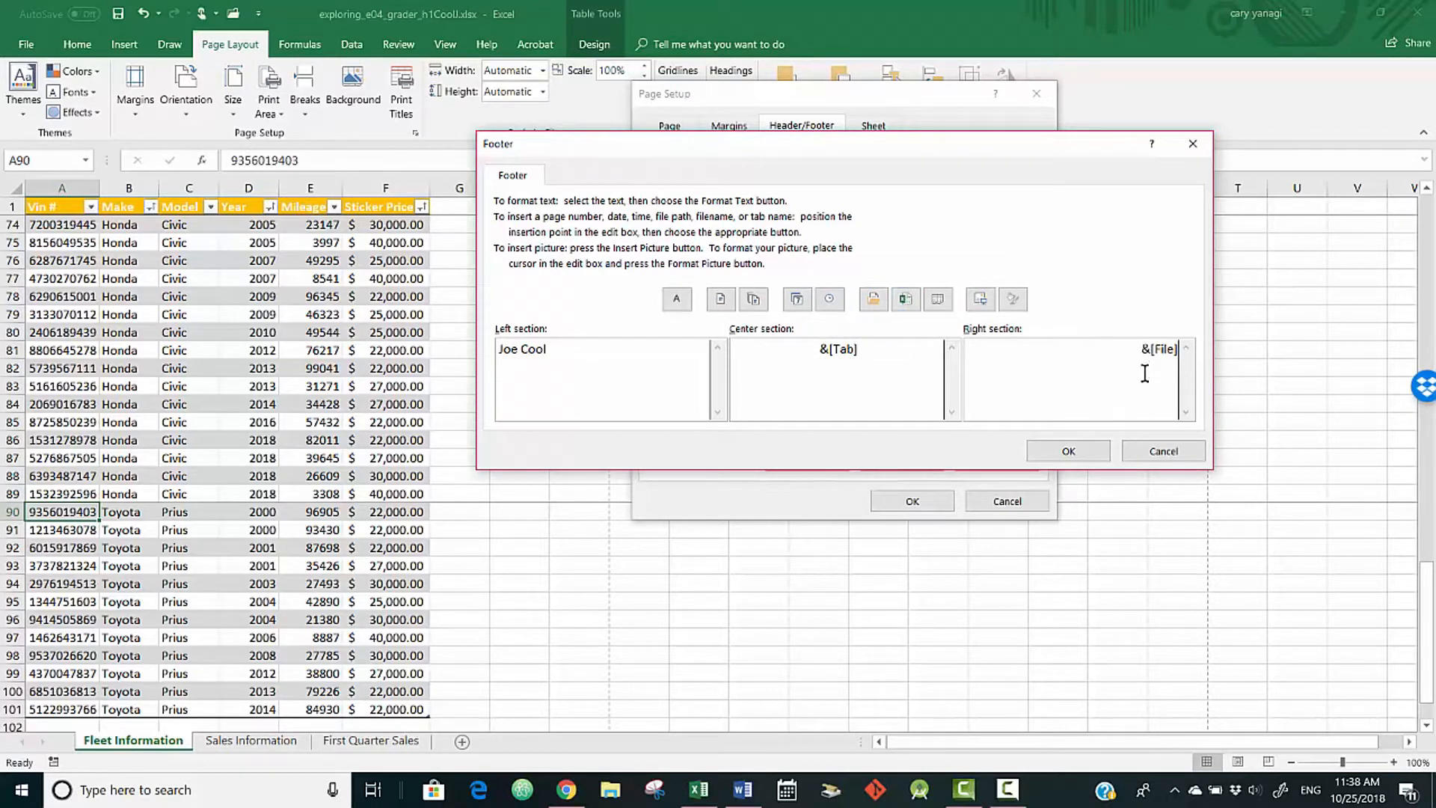
{"action": "left_click", "coordinate": [1077, 450]}
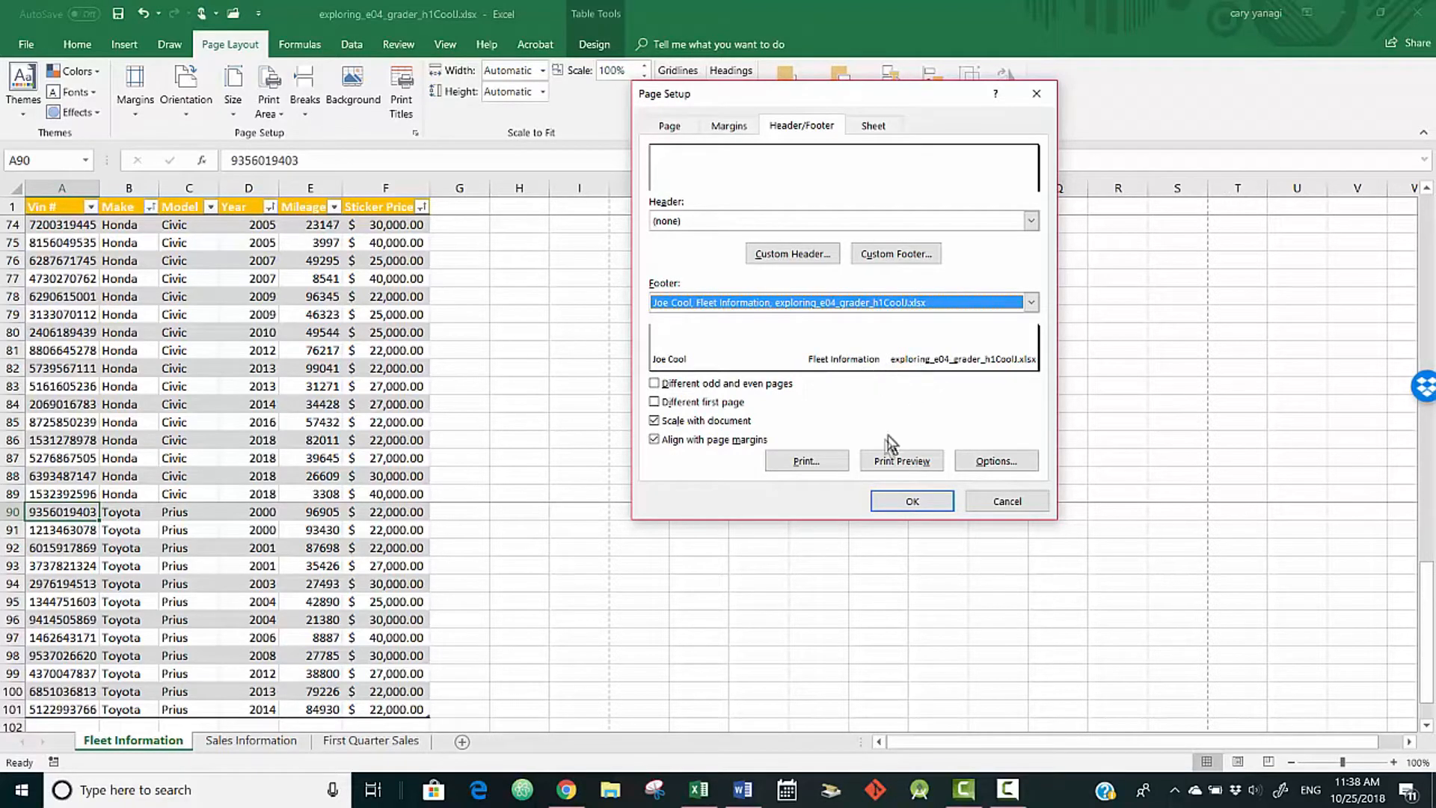
{"action": "left_click", "coordinate": [914, 502]}
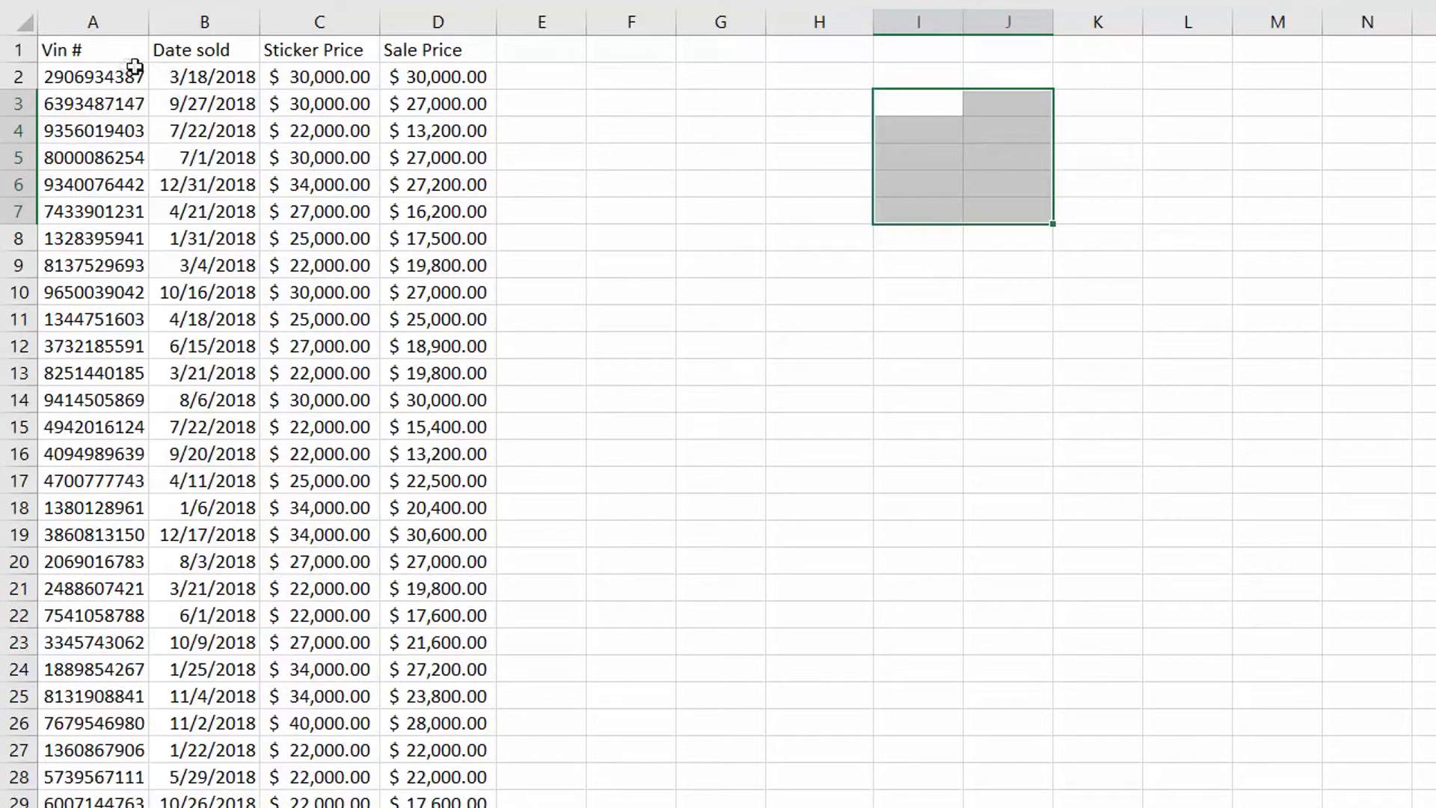
Convert the range A1:D30 on the Sales Information sheet into a table with headers.
{"action": "left_click", "coordinate": [110, 51]}
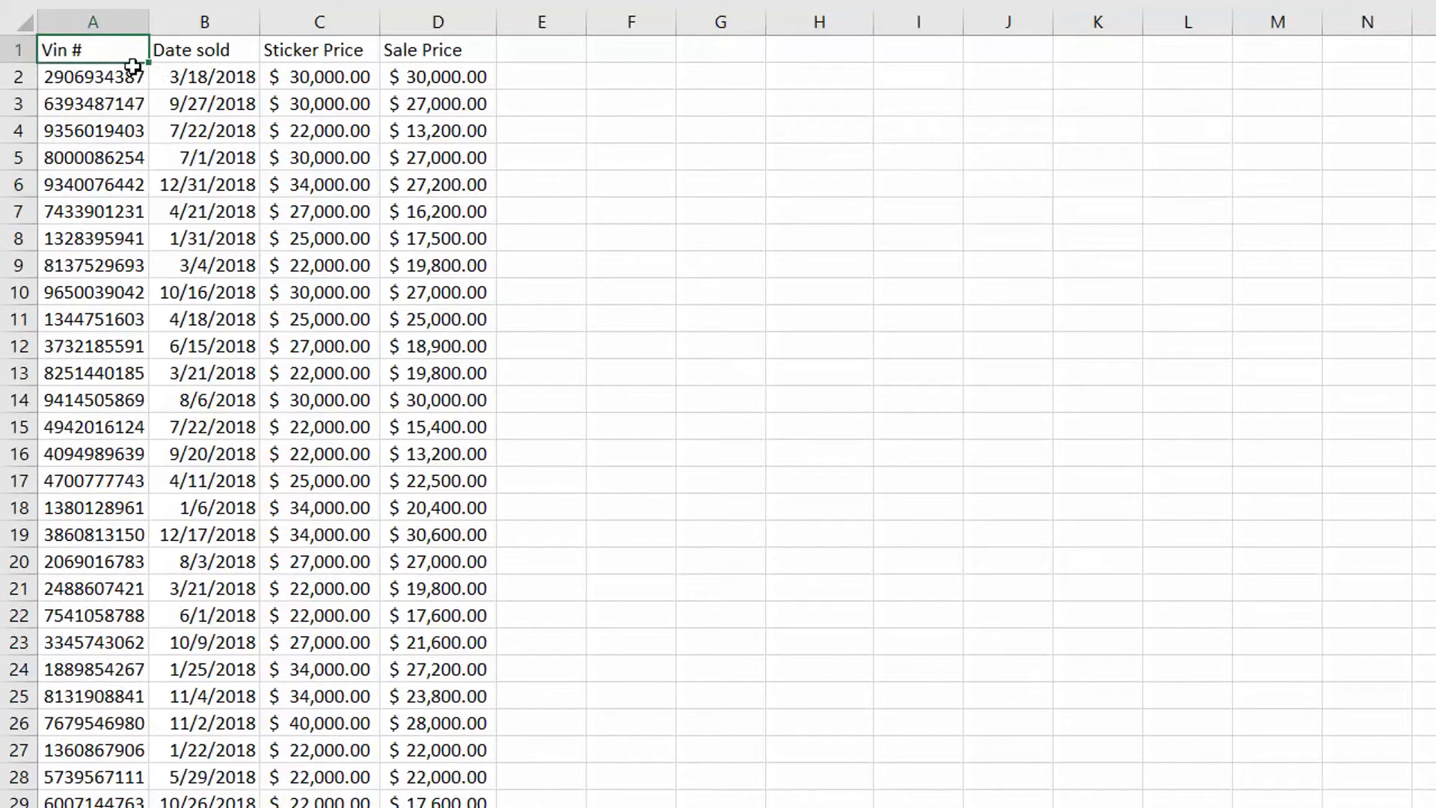
{"action": "key", "text": "shift+Right"}
{"action": "key", "text": "shift+Right"}
{"action": "key", "text": "shift+Right"}
{"action": "key", "text": "shift+Down"}
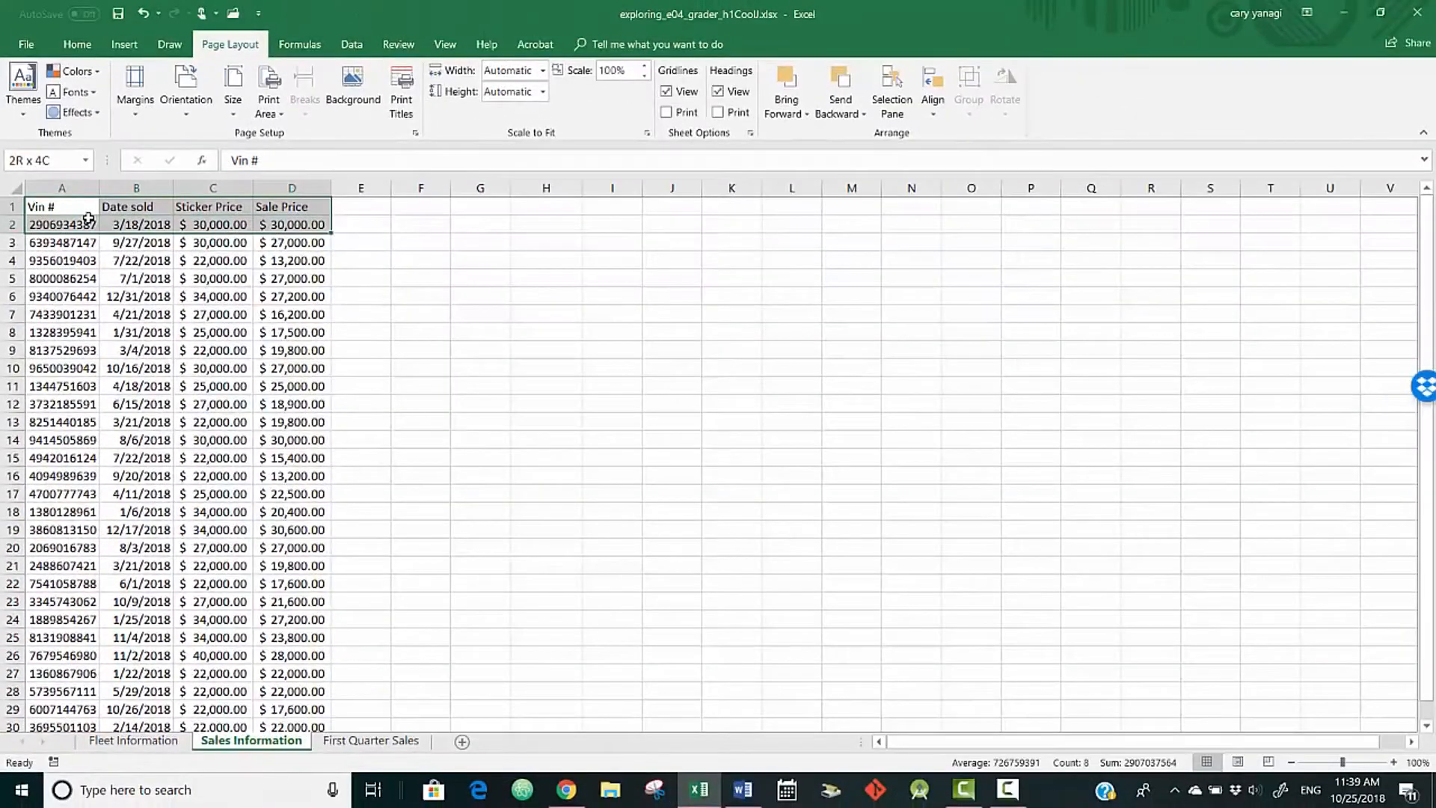
{"action": "key", "text": "shift+Down"}
{"action": "key", "text": "shift+Down"}
{"action": "key", "text": "shift+Down"}
{"action": "key", "text": "shift+Down"}
{"action": "key", "text": "shift+Down"}
{"action": "key", "text": "shift+Down"}
{"action": "key", "text": "shift+Down"}
{"action": "key", "text": "shift+Down"}
{"action": "key", "text": "shift+Down"}
{"action": "key", "text": "shift+Down"}
{"action": "key", "text": "shift+Down"}
{"action": "key", "text": "shift+Down"}
{"action": "key", "text": "shift+Down"}
{"action": "key", "text": "shift+Down"}
{"action": "key", "text": "shift+Down"}
{"action": "key", "text": "shift+Down"}
{"action": "key", "text": "shift+Down"}
{"action": "key", "text": "shift+Down"}
{"action": "key", "text": "shift+Down"}
{"action": "key", "text": "shift+Down"}
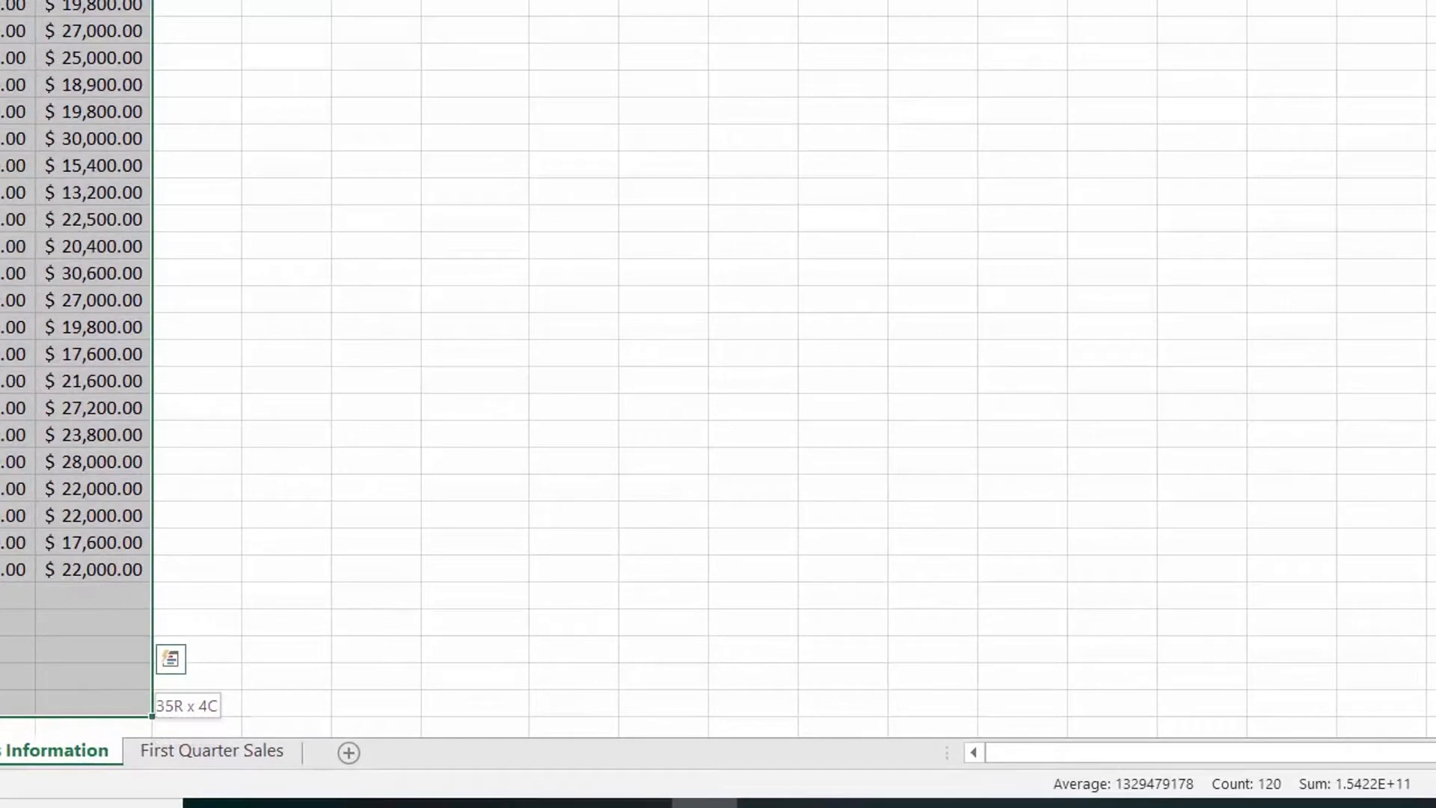
{"action": "left_click_drag", "start_coordinate": [168, 677], "coordinate": [169, 575]}
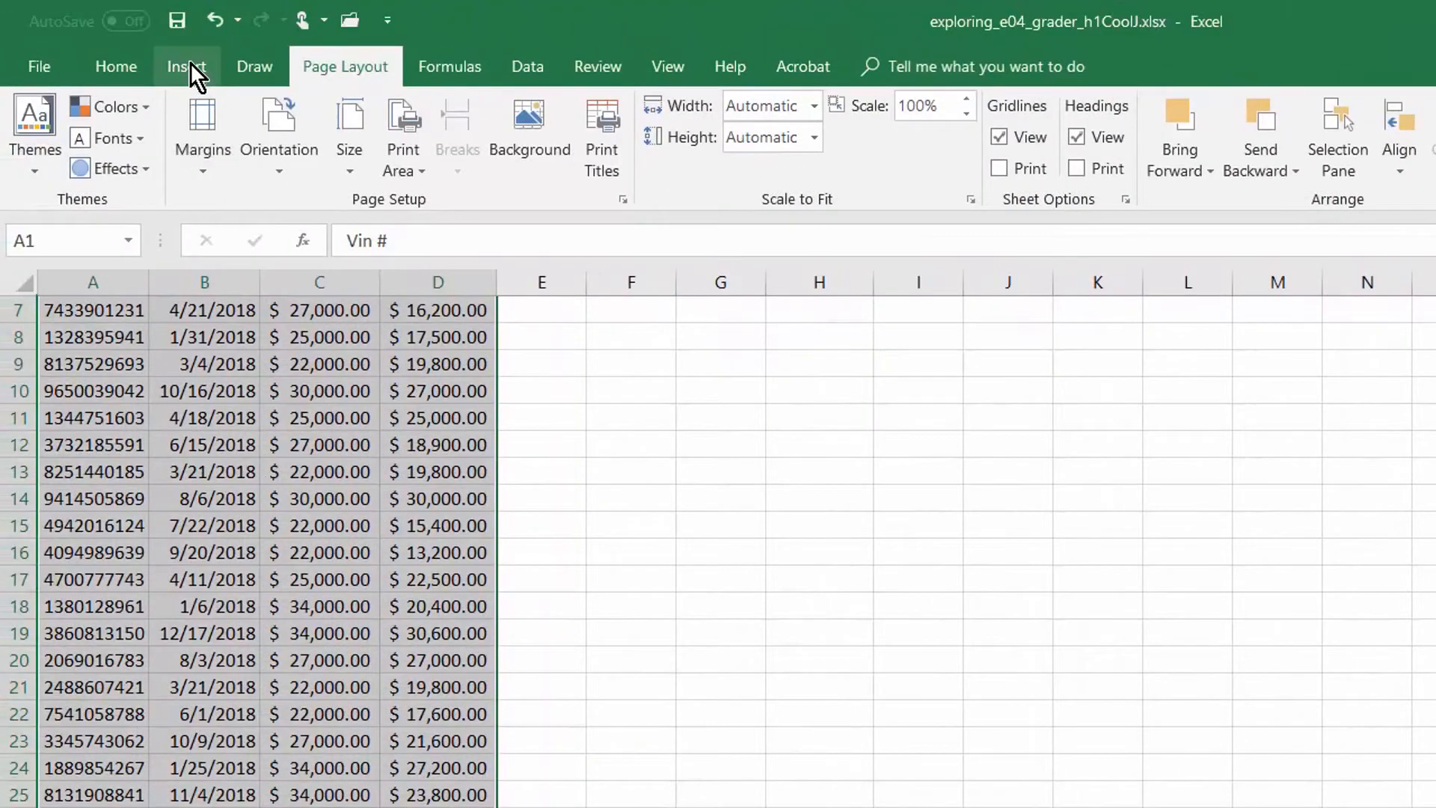
{"action": "left_click", "coordinate": [188, 67]}
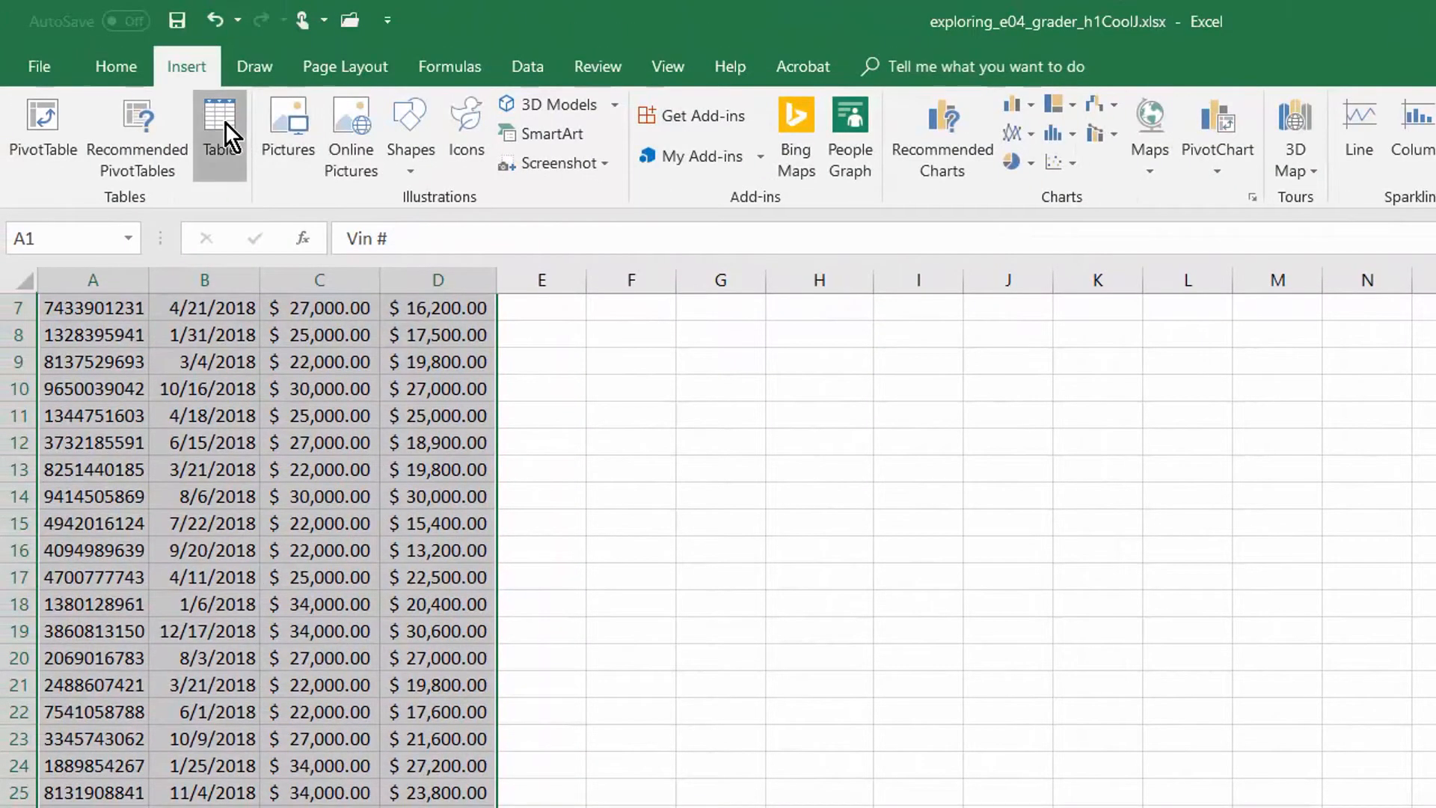
{"action": "left_click", "coordinate": [226, 123]}
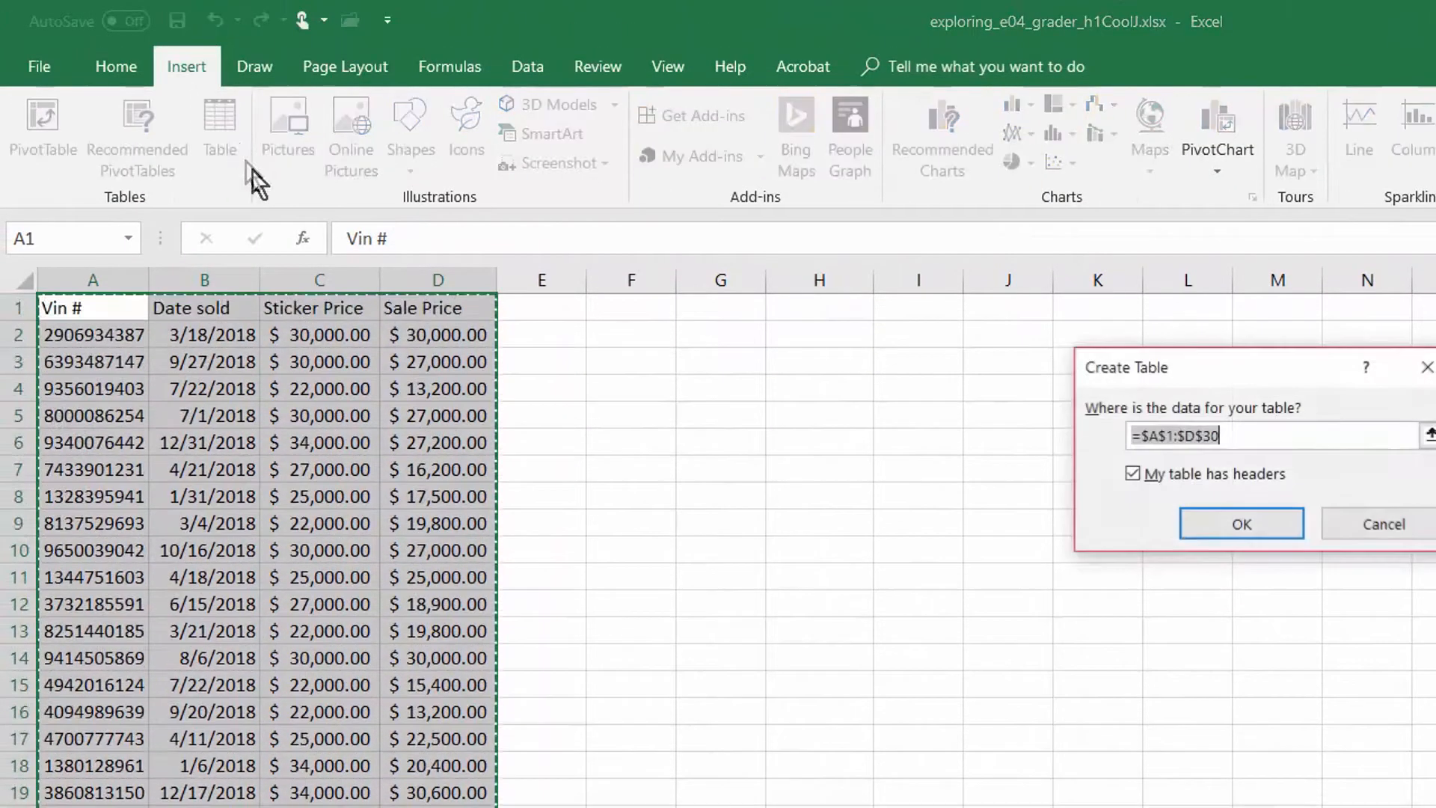
{"action": "left_click", "coordinate": [1258, 522]}
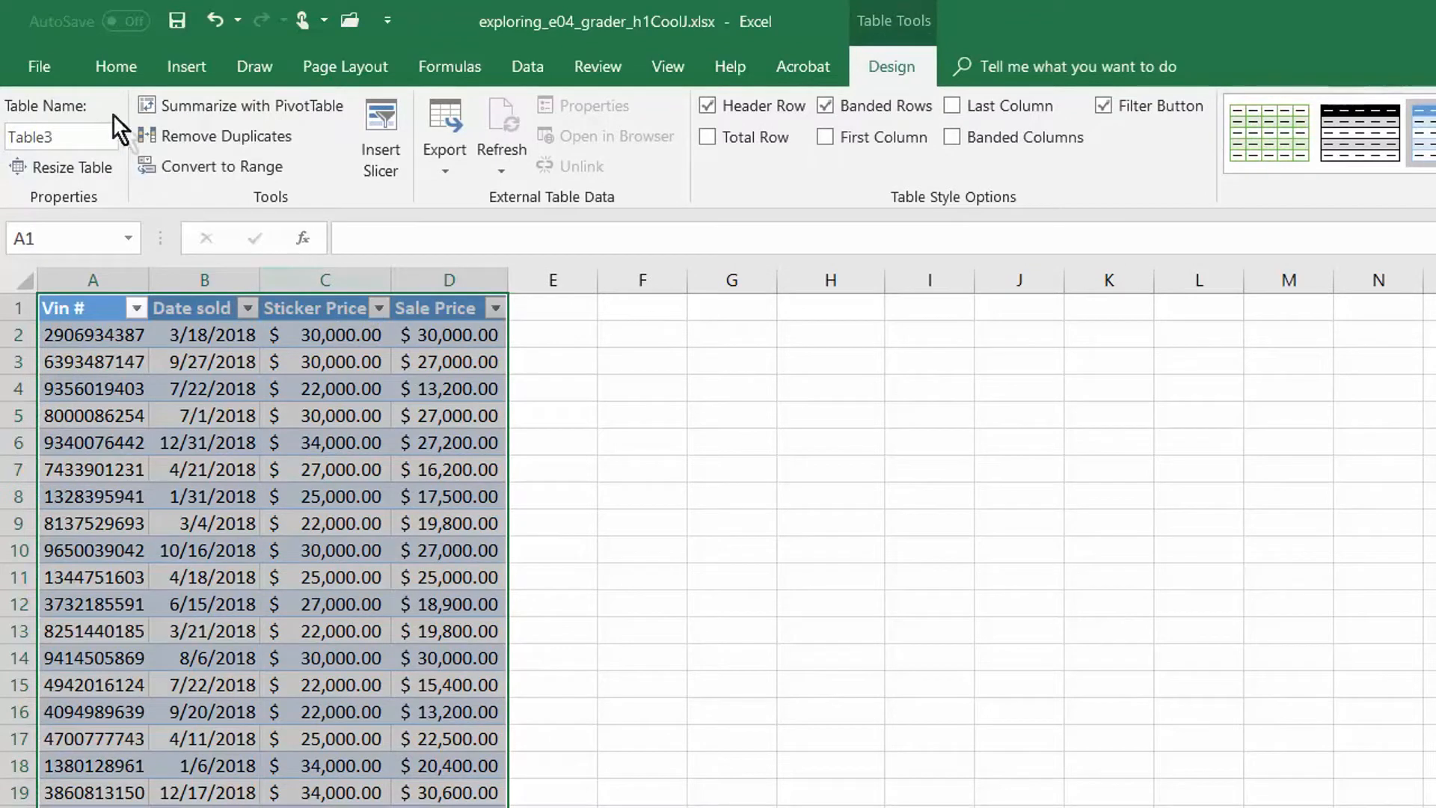
Name the new table Sales and apply the Dark table style with a green header and blue banded rows.
{"action": "left_click", "coordinate": [78, 137]}
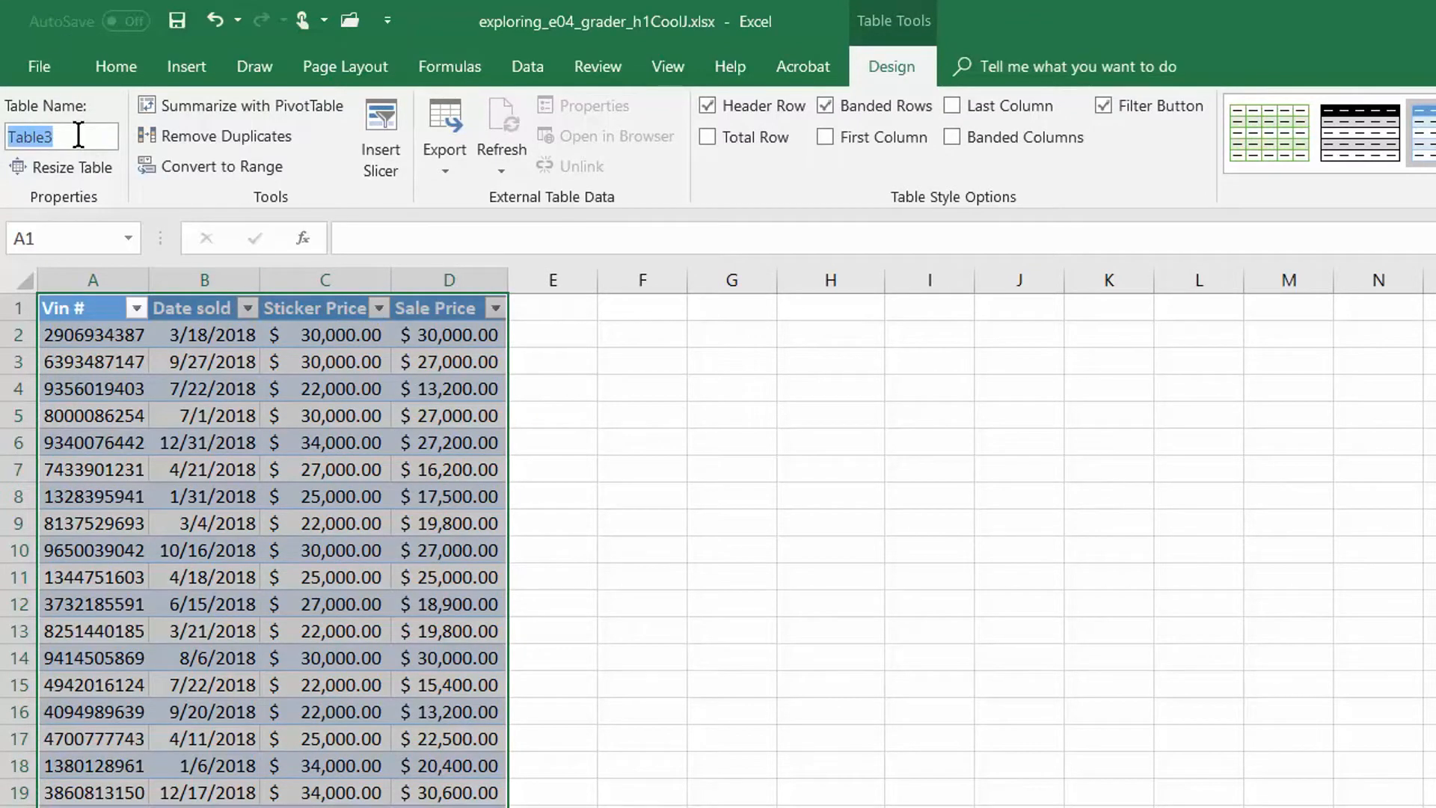
{"action": "type", "text": "Sales"}
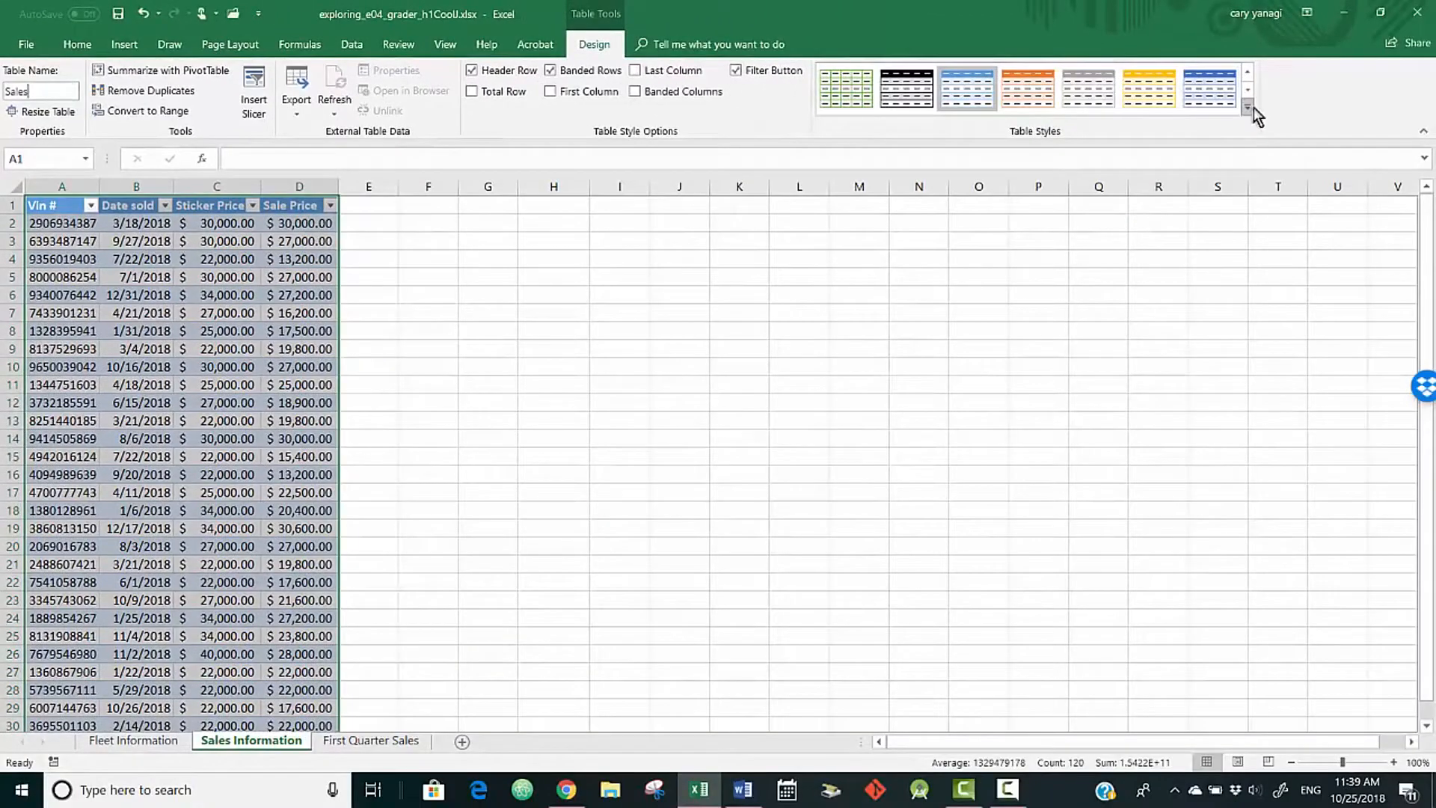
{"action": "left_click", "coordinate": [1248, 109]}
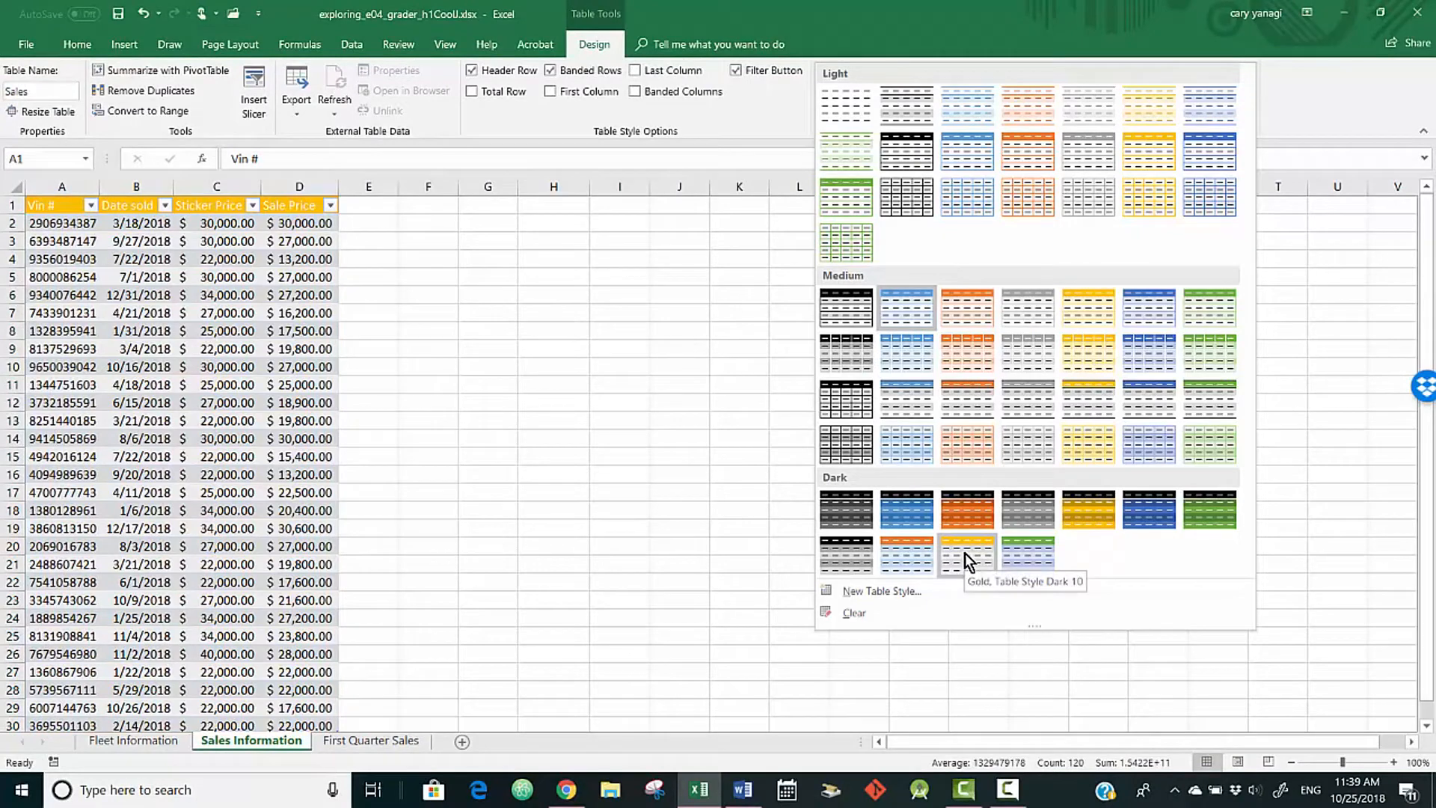
{"action": "left_click", "coordinate": [1030, 560]}
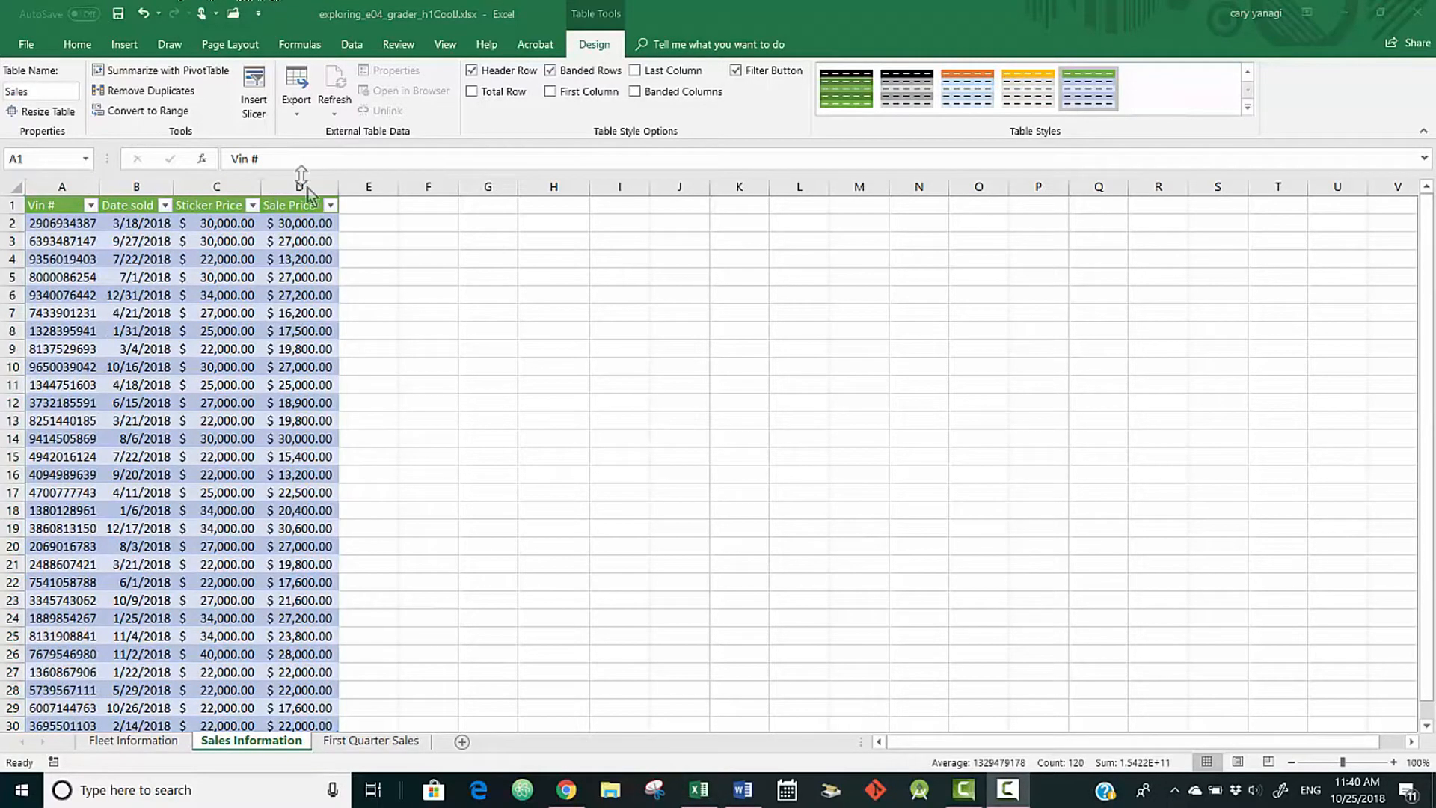
Add a new column to the Sales table by entering the heading "% of sticker" in cell E1.
{"action": "left_click", "coordinate": [367, 206]}
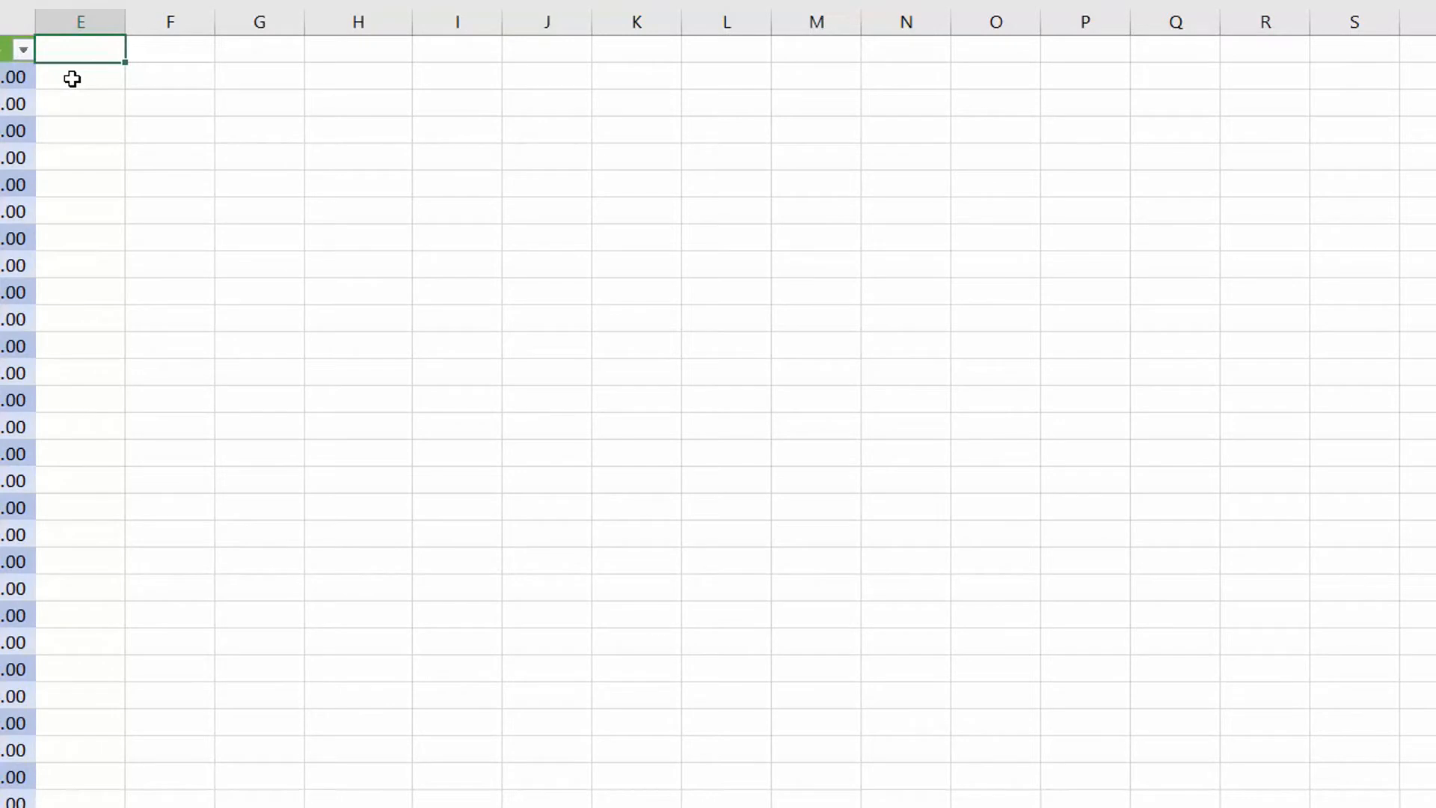
{"action": "type", "text": "% of sticker"}
{"action": "key", "text": "Return"}
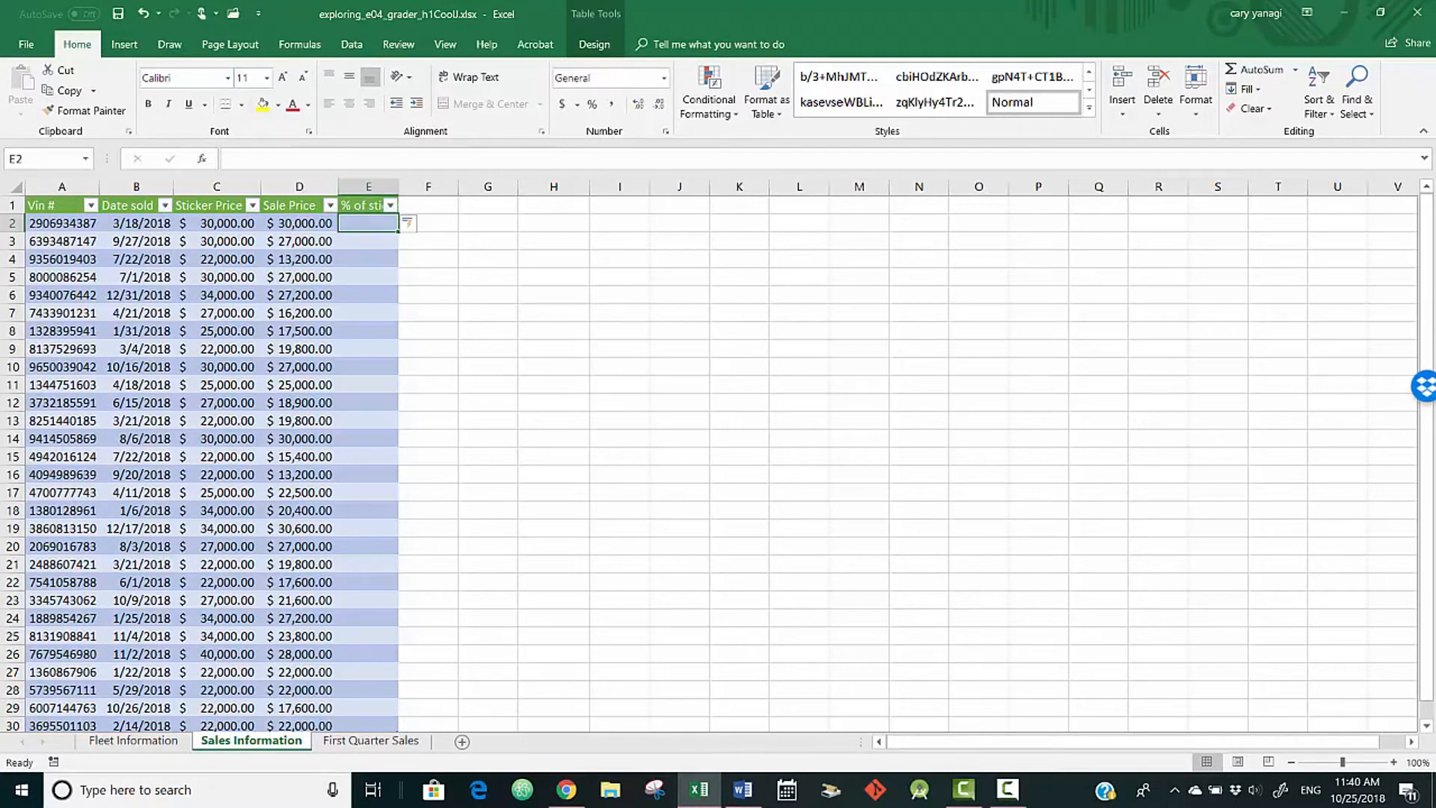
{"action": "key", "text": "F9"}
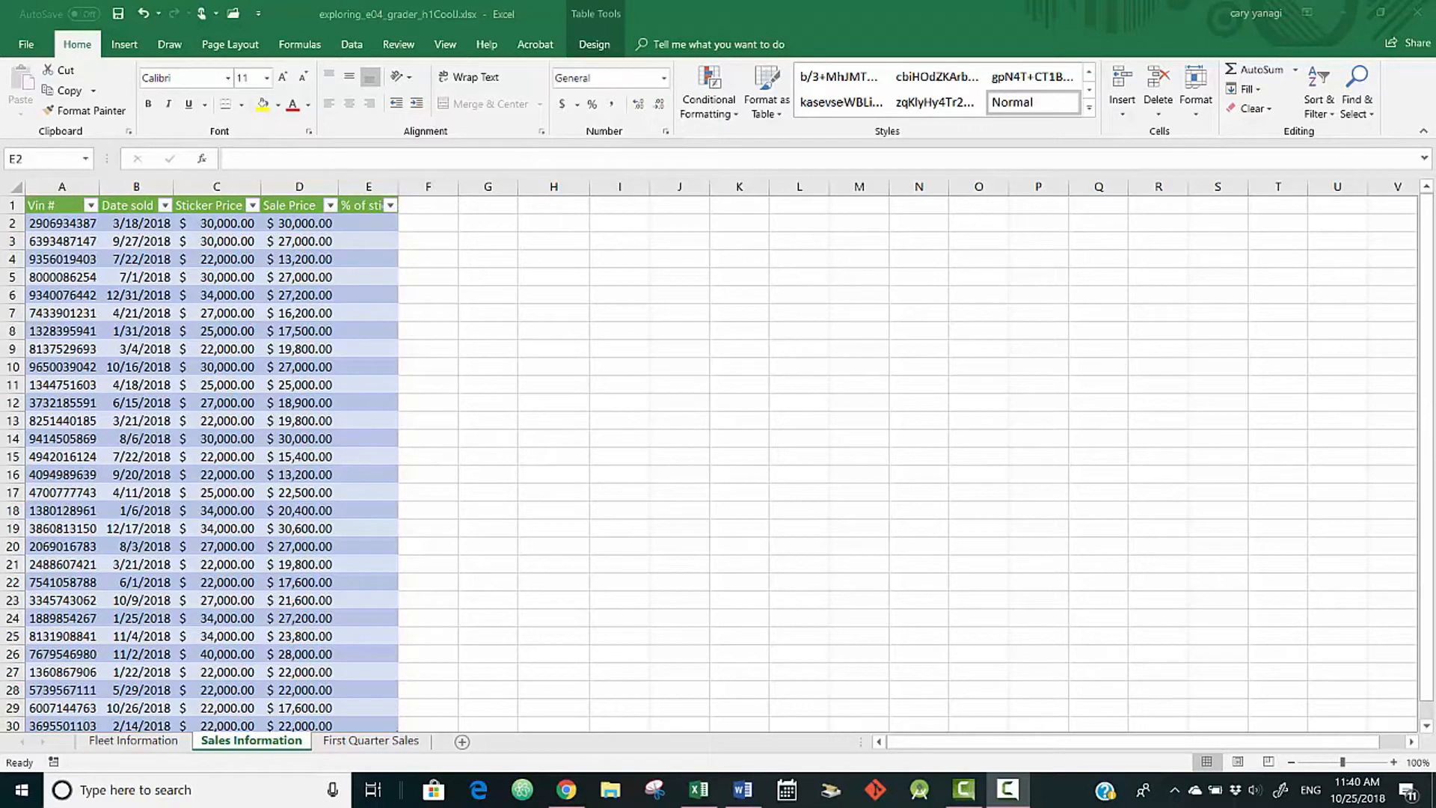
Enter a formula in E2 that divides Sale Price by Sticker Price, filling the % of sticker column.
{"action": "left_click", "coordinate": [370, 230]}
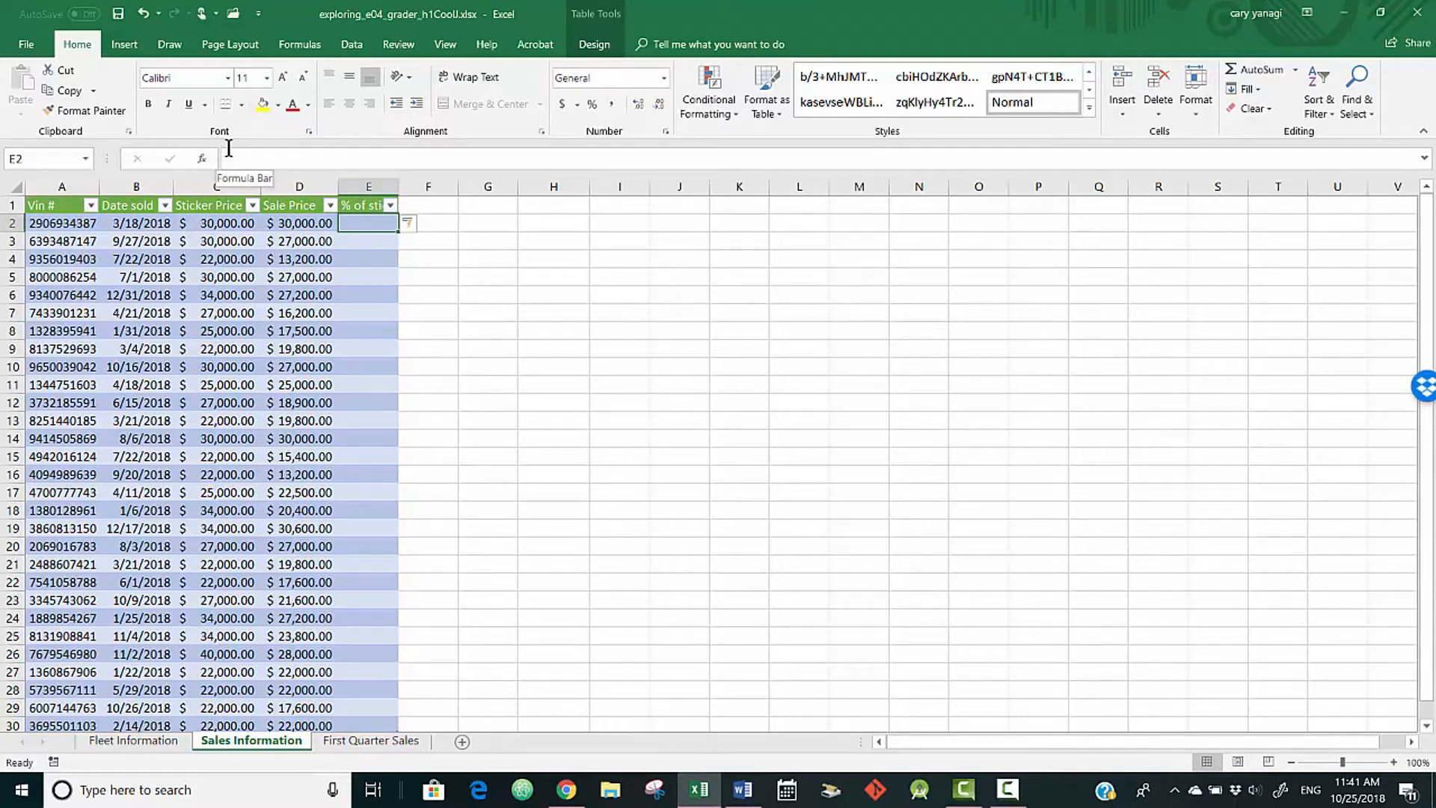
{"action": "type", "text": "="}
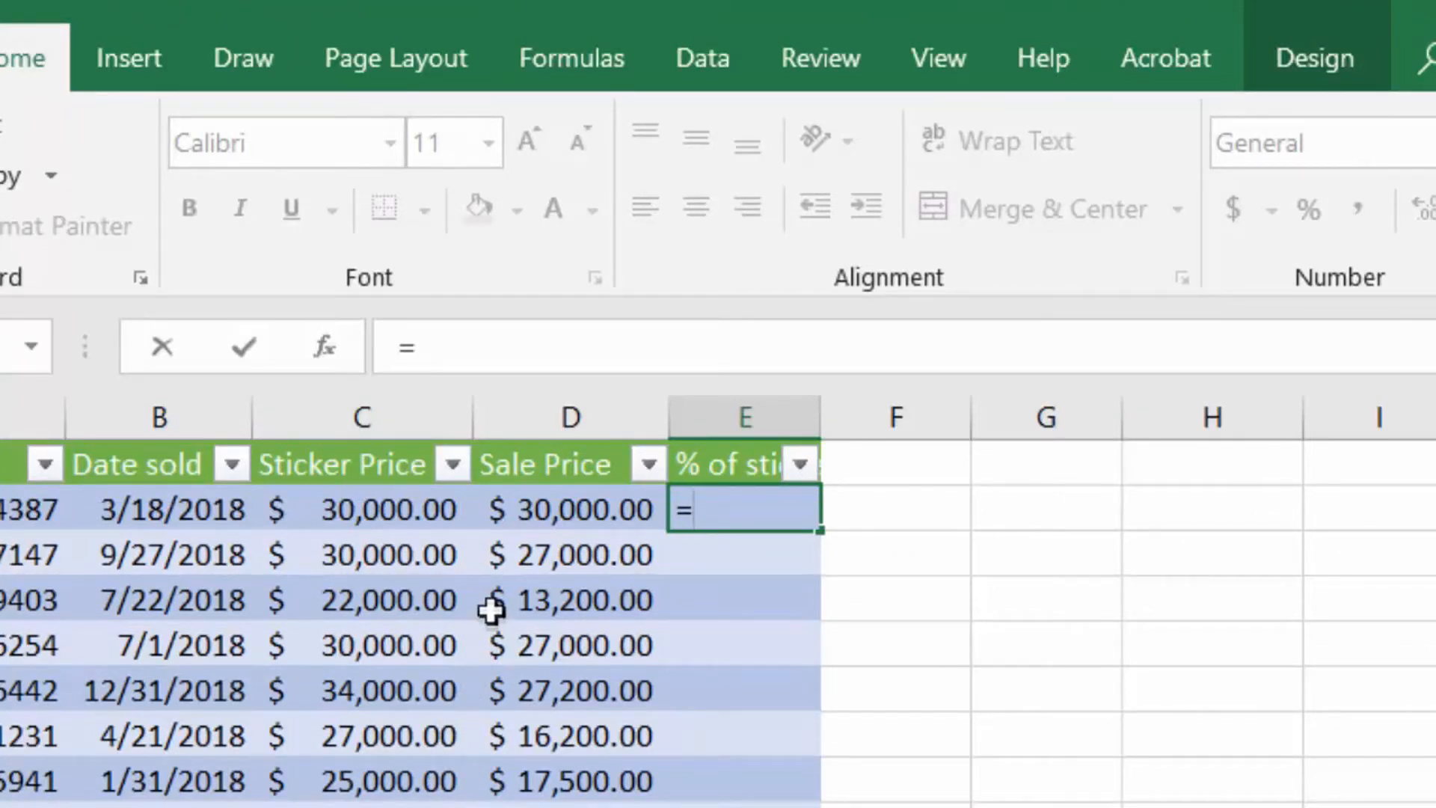
{"action": "left_click", "coordinate": [570, 506]}
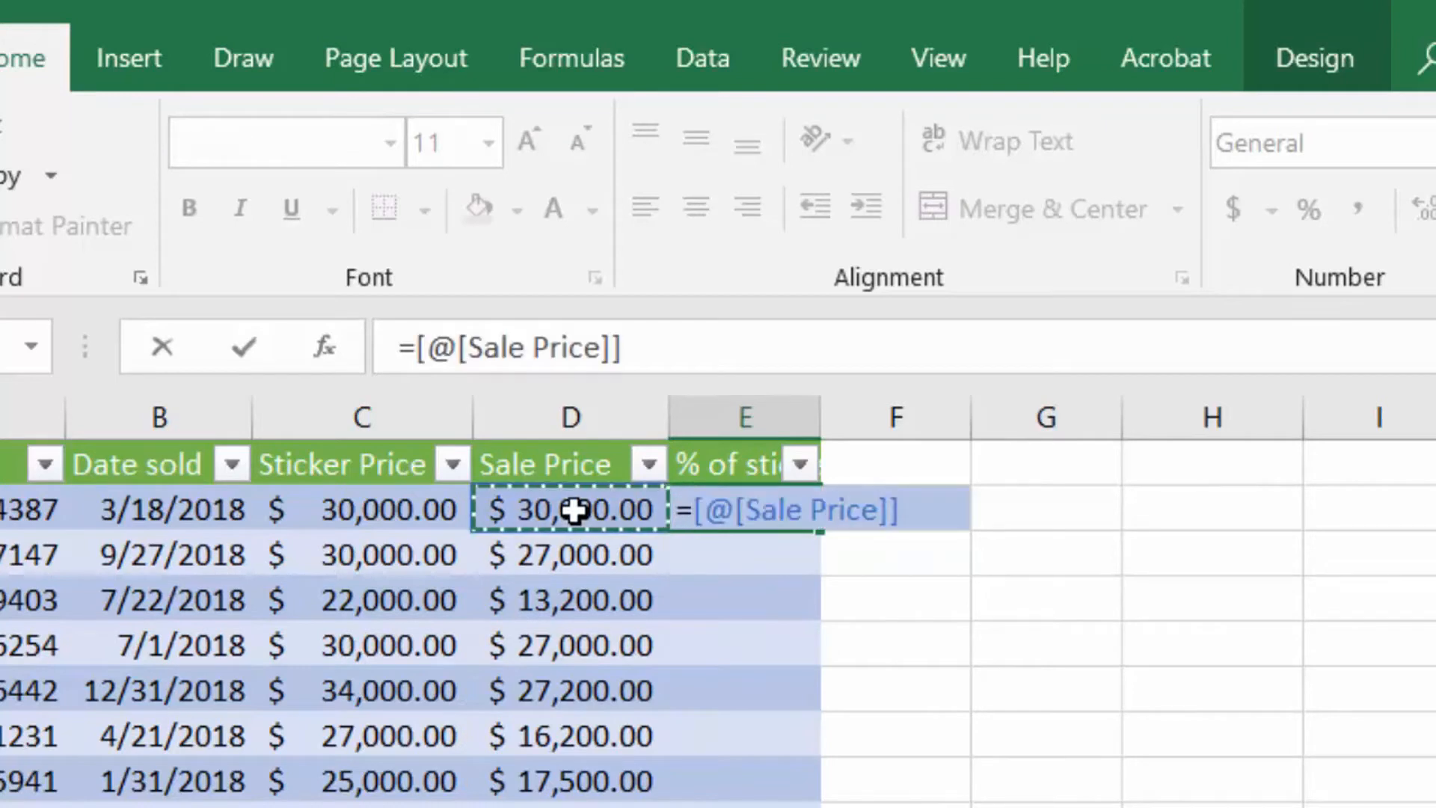
{"action": "type", "text": "/"}
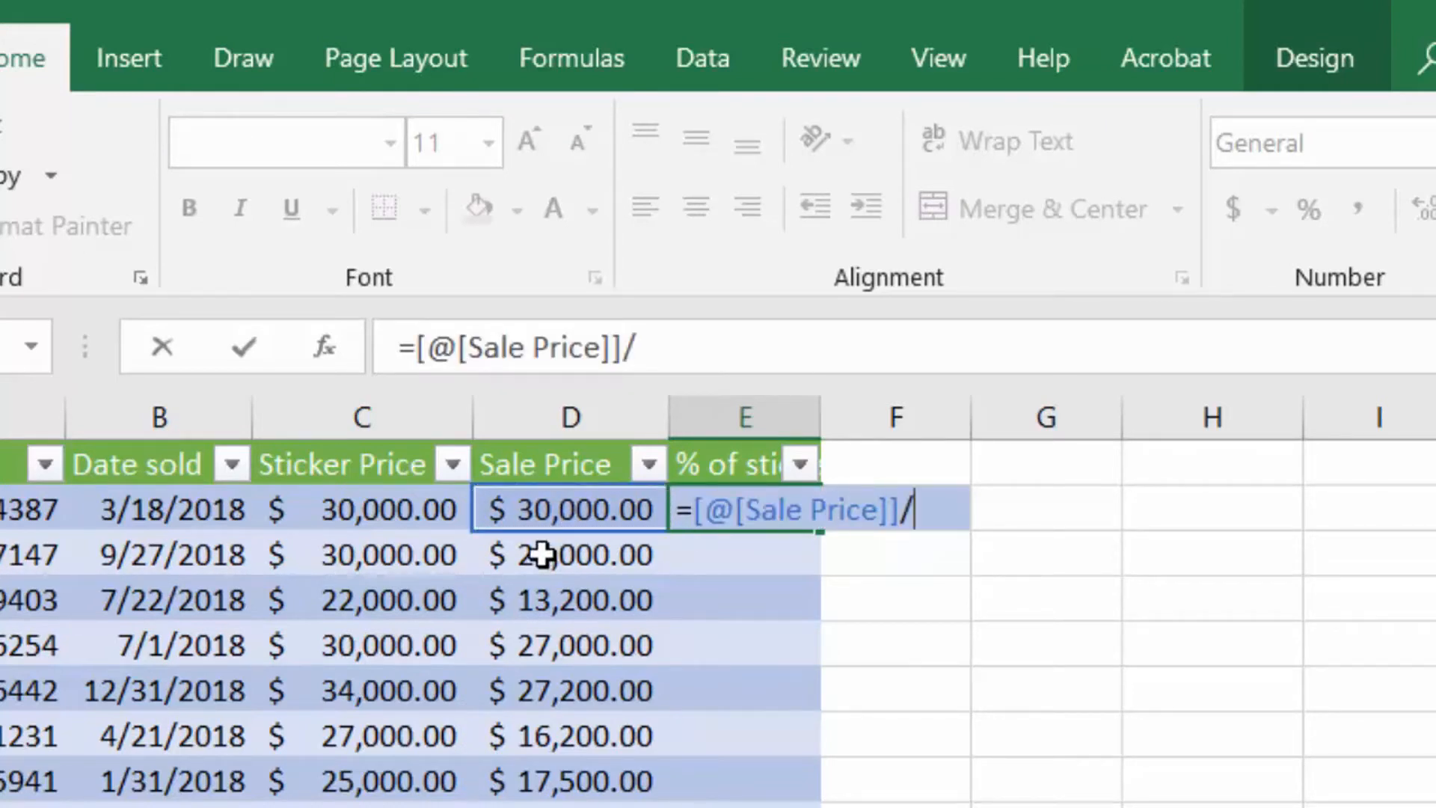
{"action": "left_click", "coordinate": [392, 506]}
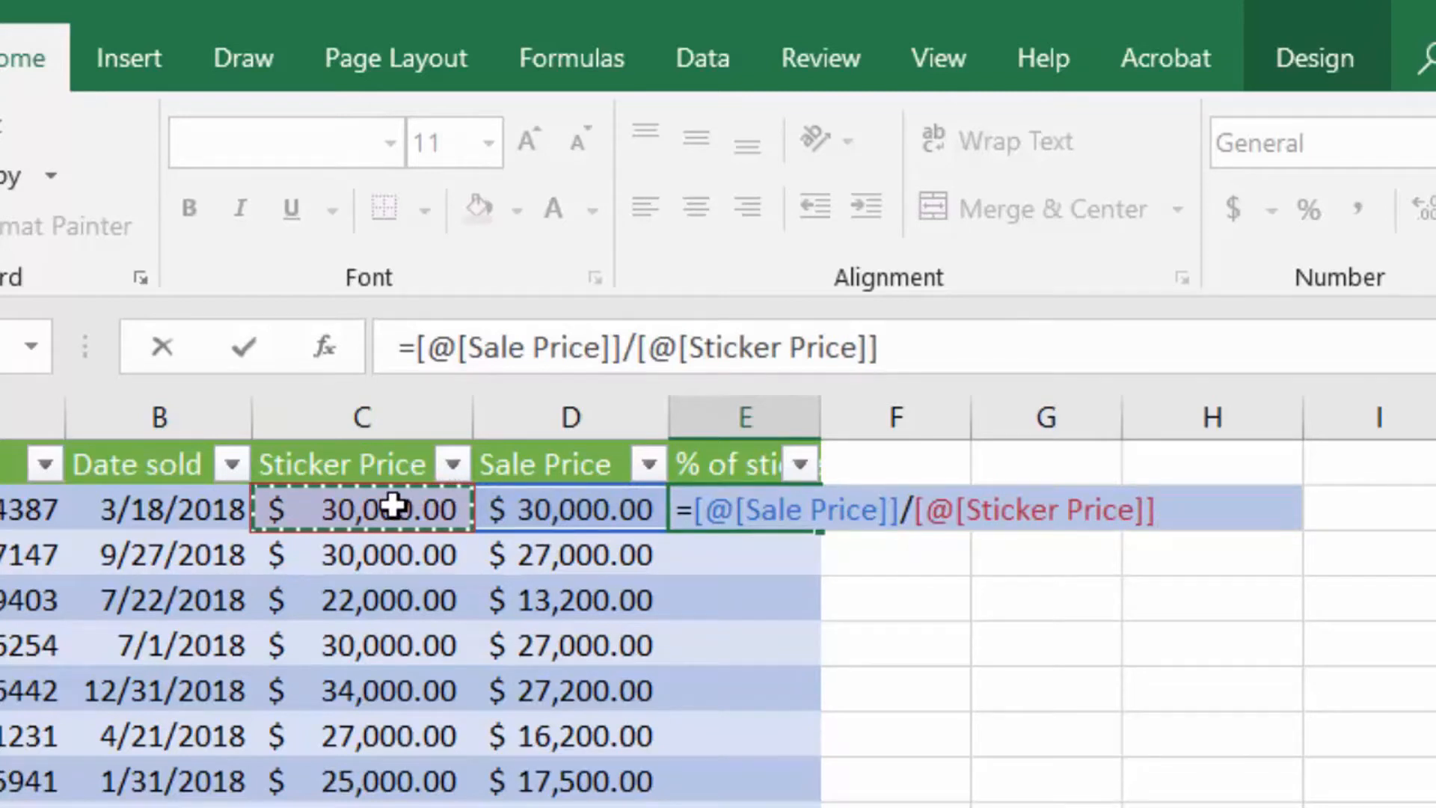
{"action": "key", "text": "Return"}
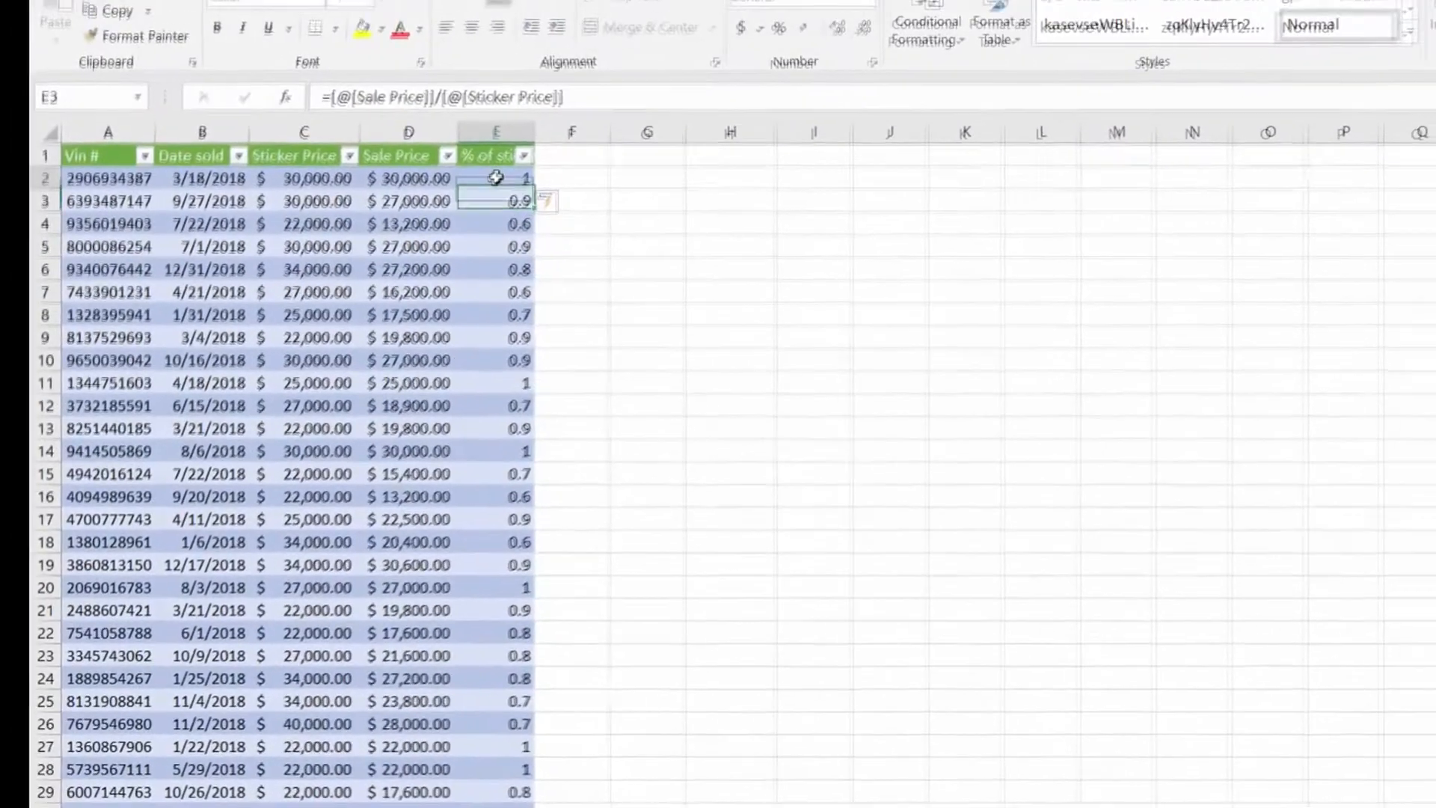
Format the % of sticker values in E2:E30 as percentages.
{"action": "left_click", "coordinate": [496, 178]}
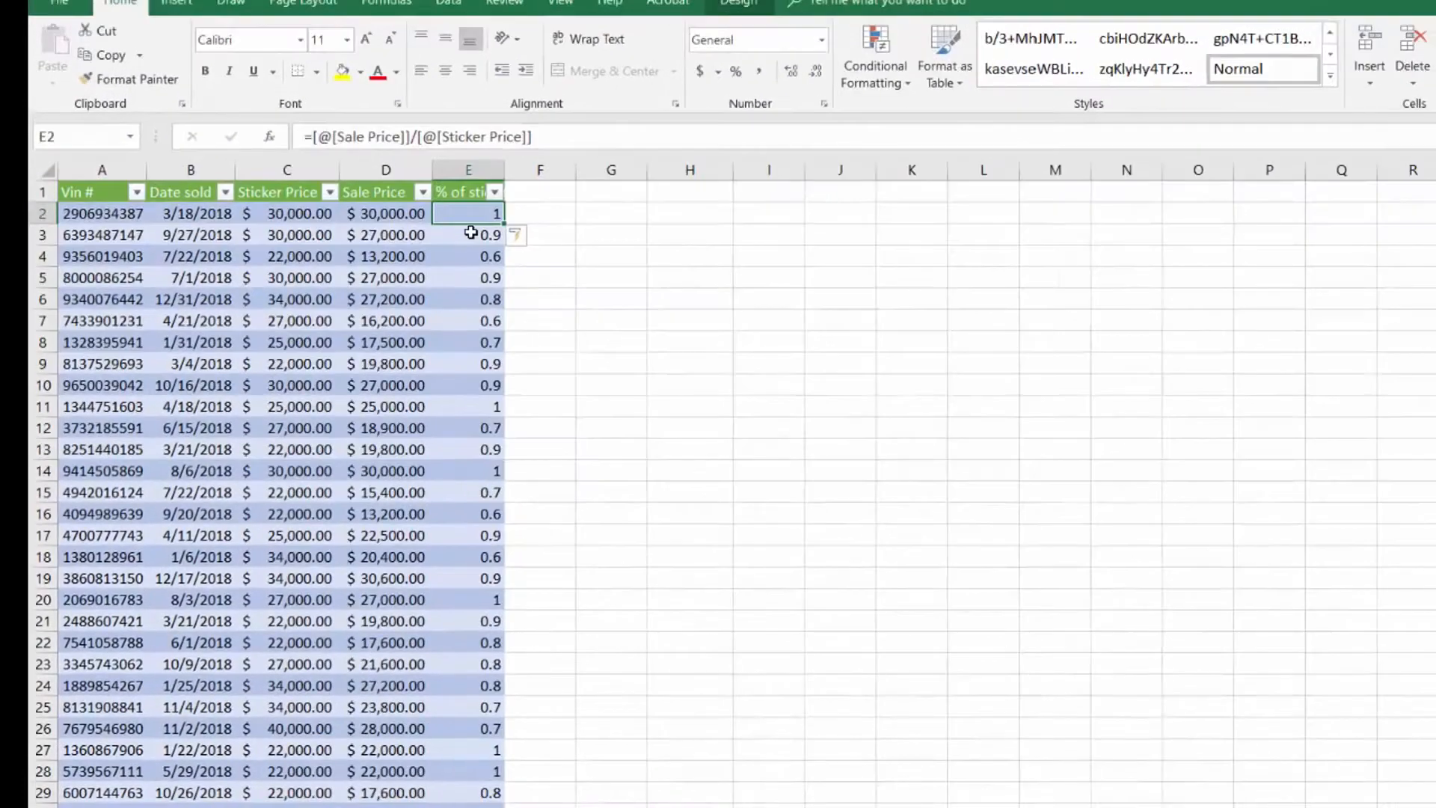
{"action": "key", "text": "shift+Down"}
{"action": "key", "text": "shift+Down"}
{"action": "key", "text": "shift+Down"}
{"action": "key", "text": "shift+Down"}
{"action": "key", "text": "shift+Down"}
{"action": "key", "text": "shift+Down"}
{"action": "key", "text": "shift+Down"}
{"action": "key", "text": "shift+Down"}
{"action": "key", "text": "shift+Down"}
{"action": "key", "text": "shift+Down"}
{"action": "key", "text": "shift+Down"}
{"action": "key", "text": "shift+Down"}
{"action": "key", "text": "shift+Down"}
{"action": "key", "text": "shift+Down"}
{"action": "key", "text": "shift+Down"}
{"action": "key", "text": "shift+Down"}
{"action": "key", "text": "shift+Down"}
{"action": "key", "text": "shift+Down"}
{"action": "key", "text": "shift+Down"}
{"action": "key", "text": "shift+Down"}
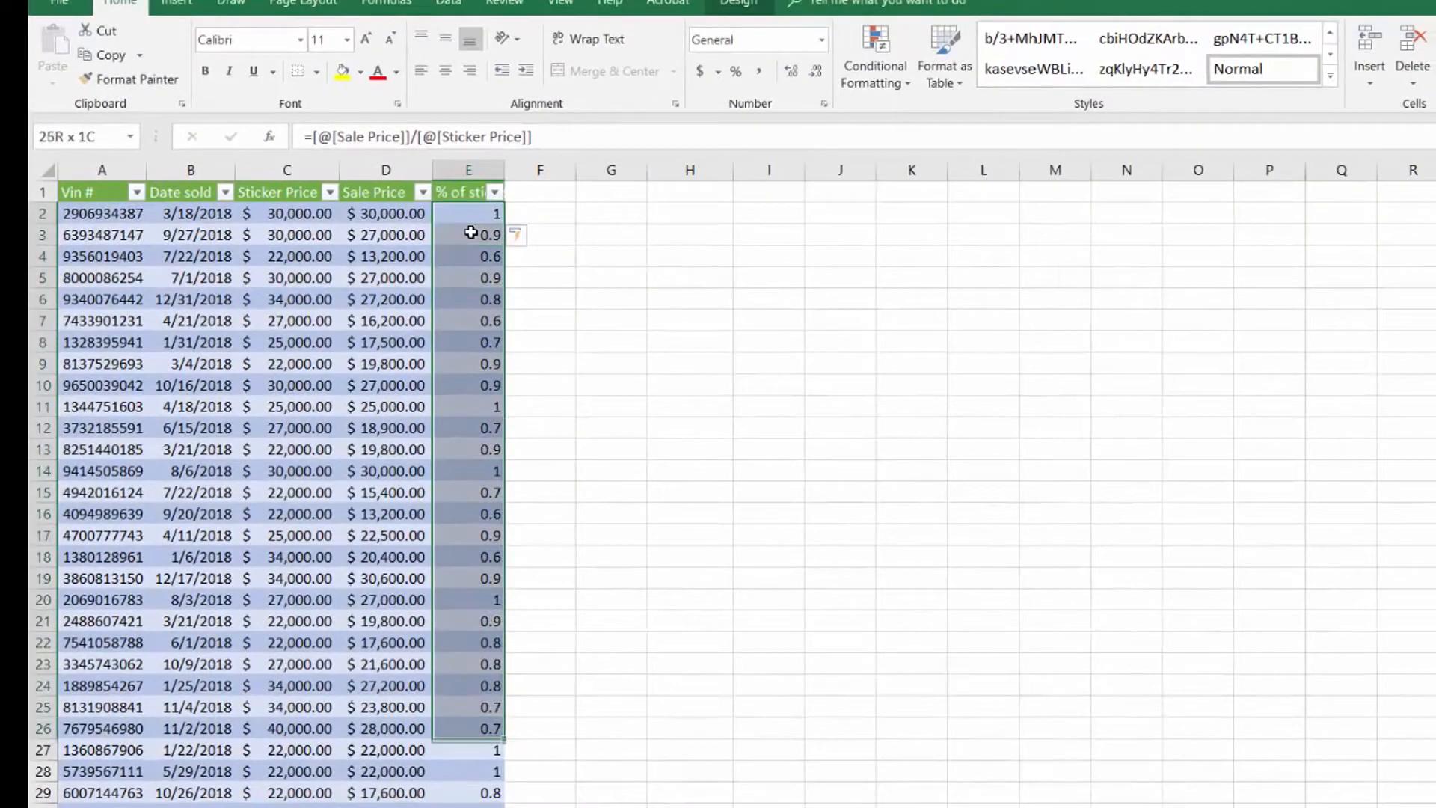
{"action": "key", "text": "shift+Down"}
{"action": "key", "text": "shift+Down"}
{"action": "key", "text": "shift+Down"}
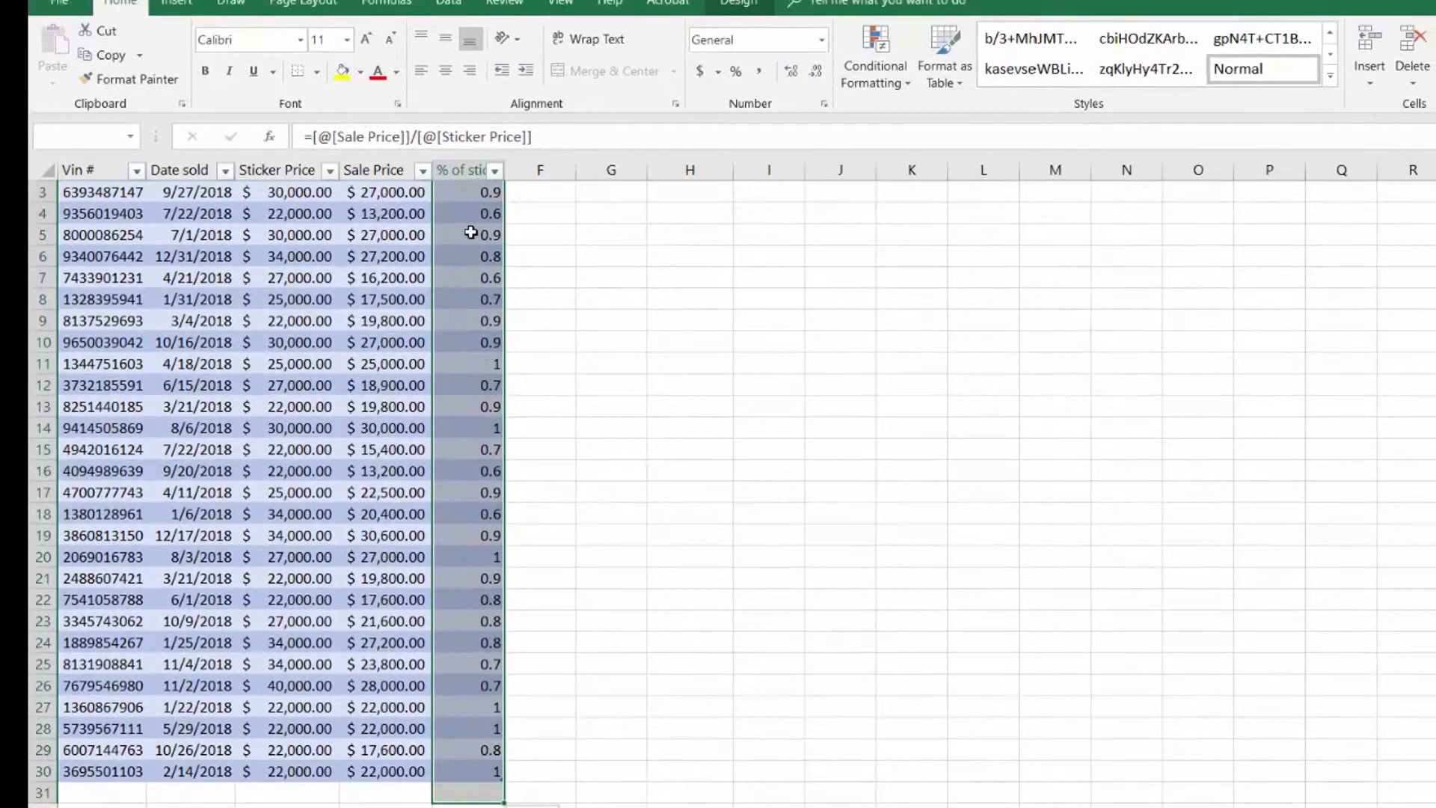
{"action": "key", "text": "shift+Up"}
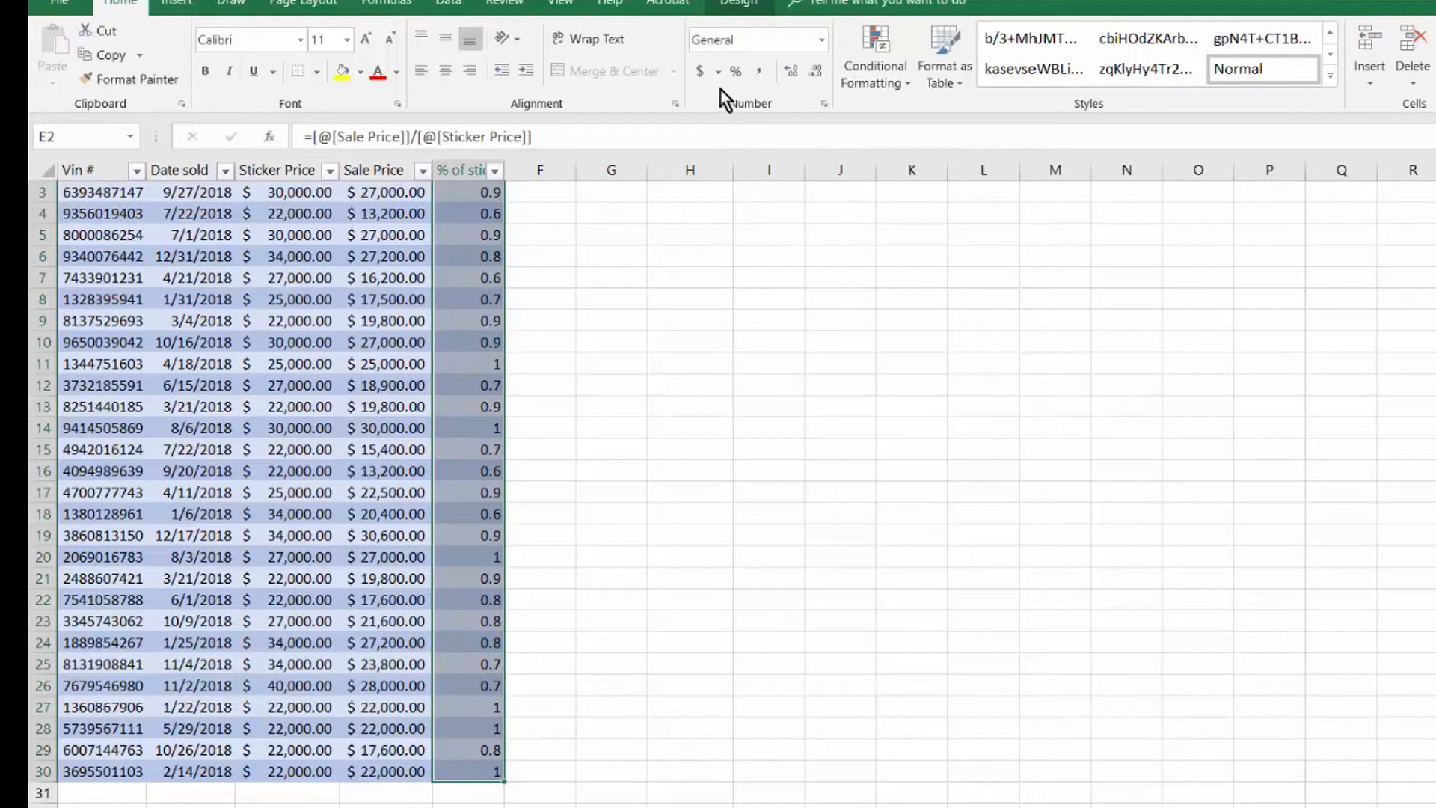
{"action": "left_click", "coordinate": [735, 70]}
{"action": "scroll", "coordinate": [635, 243], "scroll_direction": "up", "scroll_amount": 1}
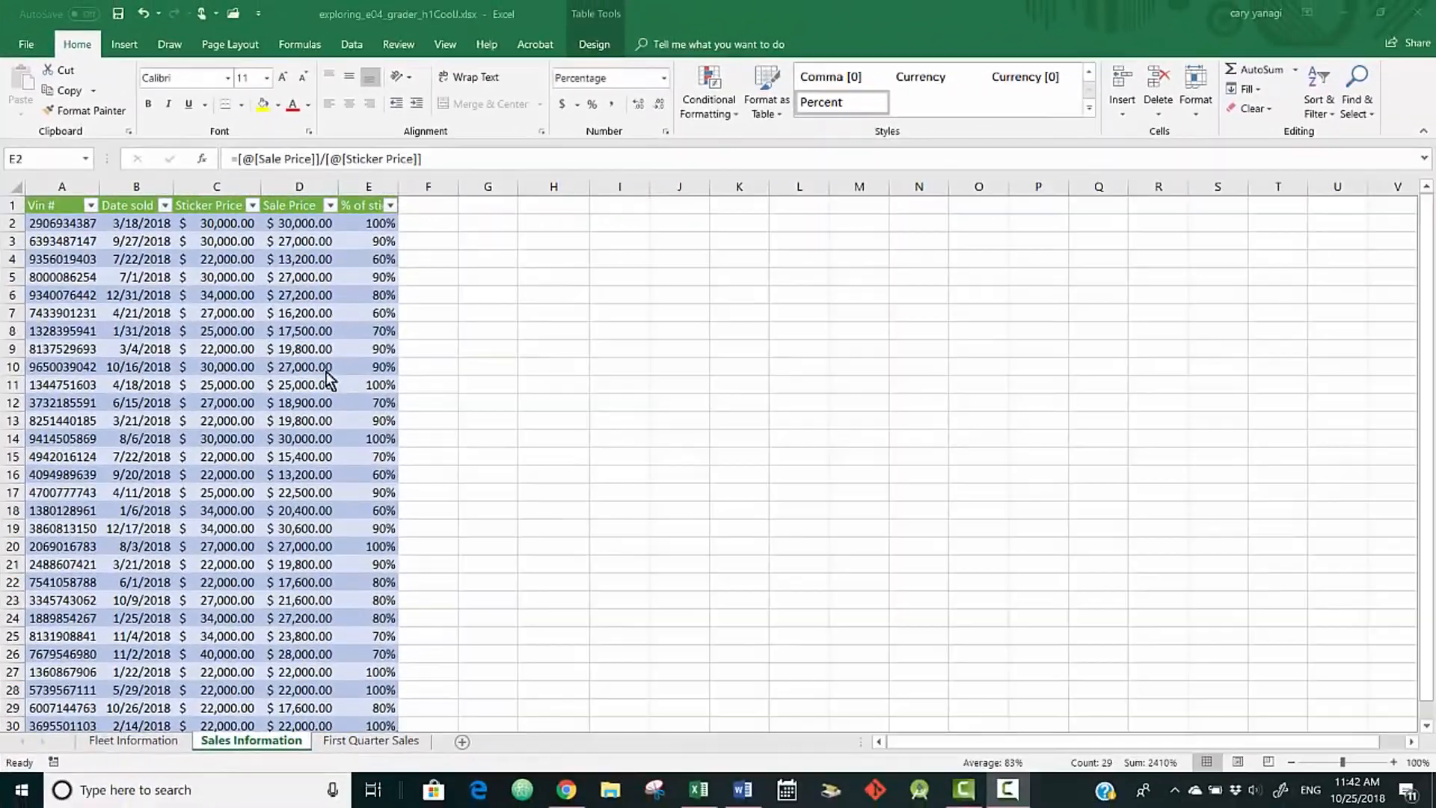
Add a total row to the Sales table covering the records in A2:E30.
{"action": "left_click", "coordinate": [60, 205]}
{"action": "left_click_drag", "start_coordinate": [60, 206], "coordinate": [363, 683]}
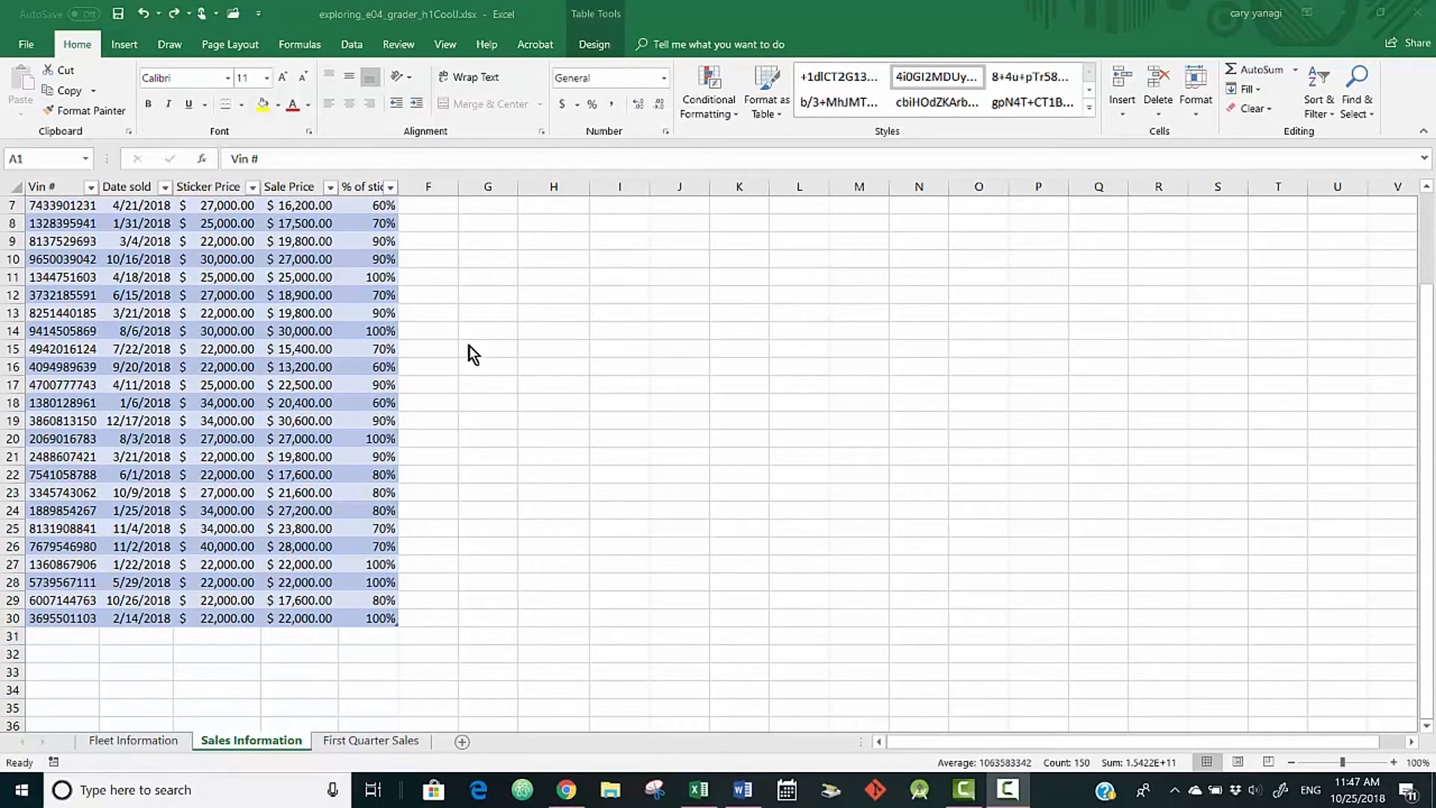
{"action": "scroll", "coordinate": [469, 341], "scroll_direction": "up", "scroll_amount": 2}
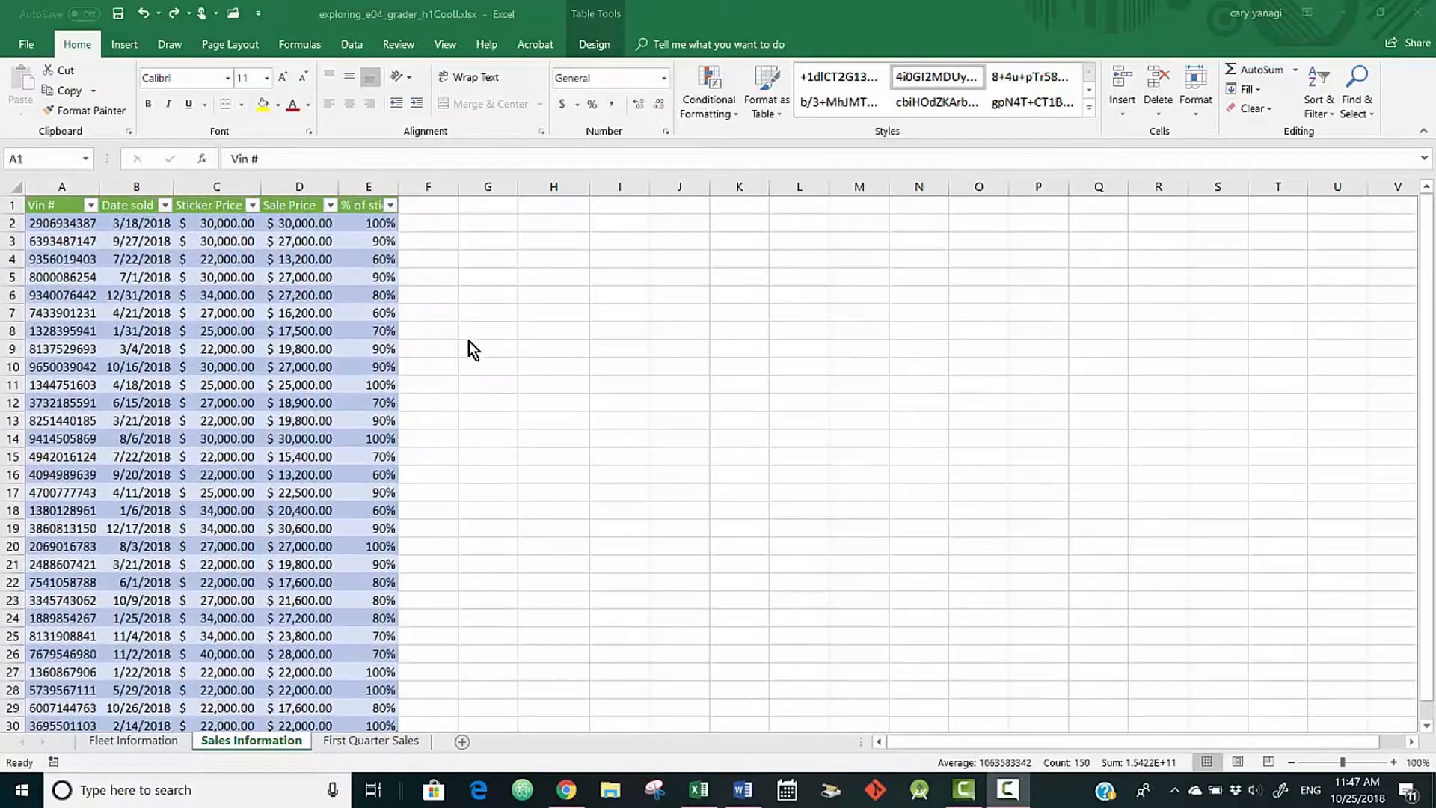
{"action": "left_click", "coordinate": [78, 224]}
{"action": "left_click_drag", "start_coordinate": [79, 224], "coordinate": [384, 667]}
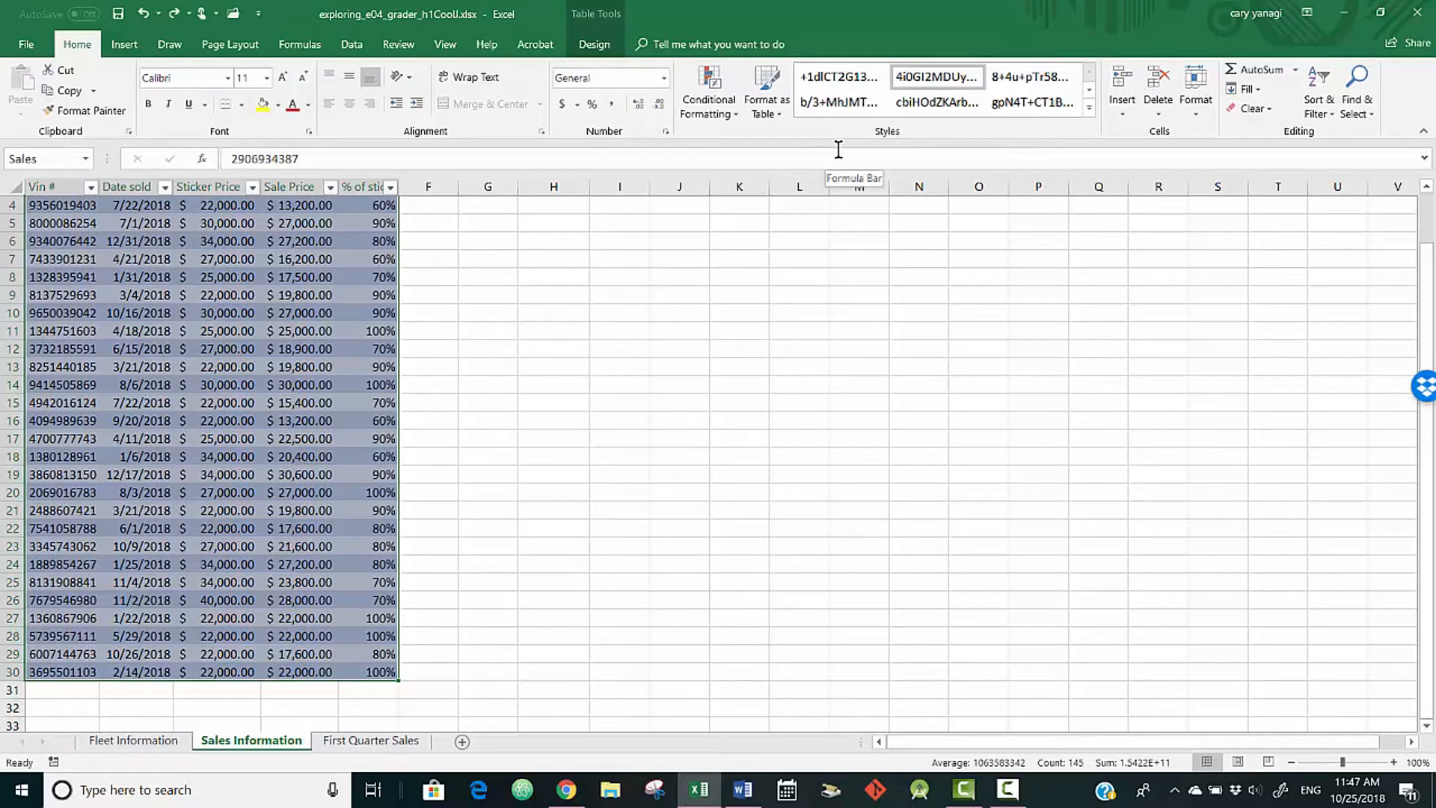
{"action": "key", "text": "ctrl+shift+t"}
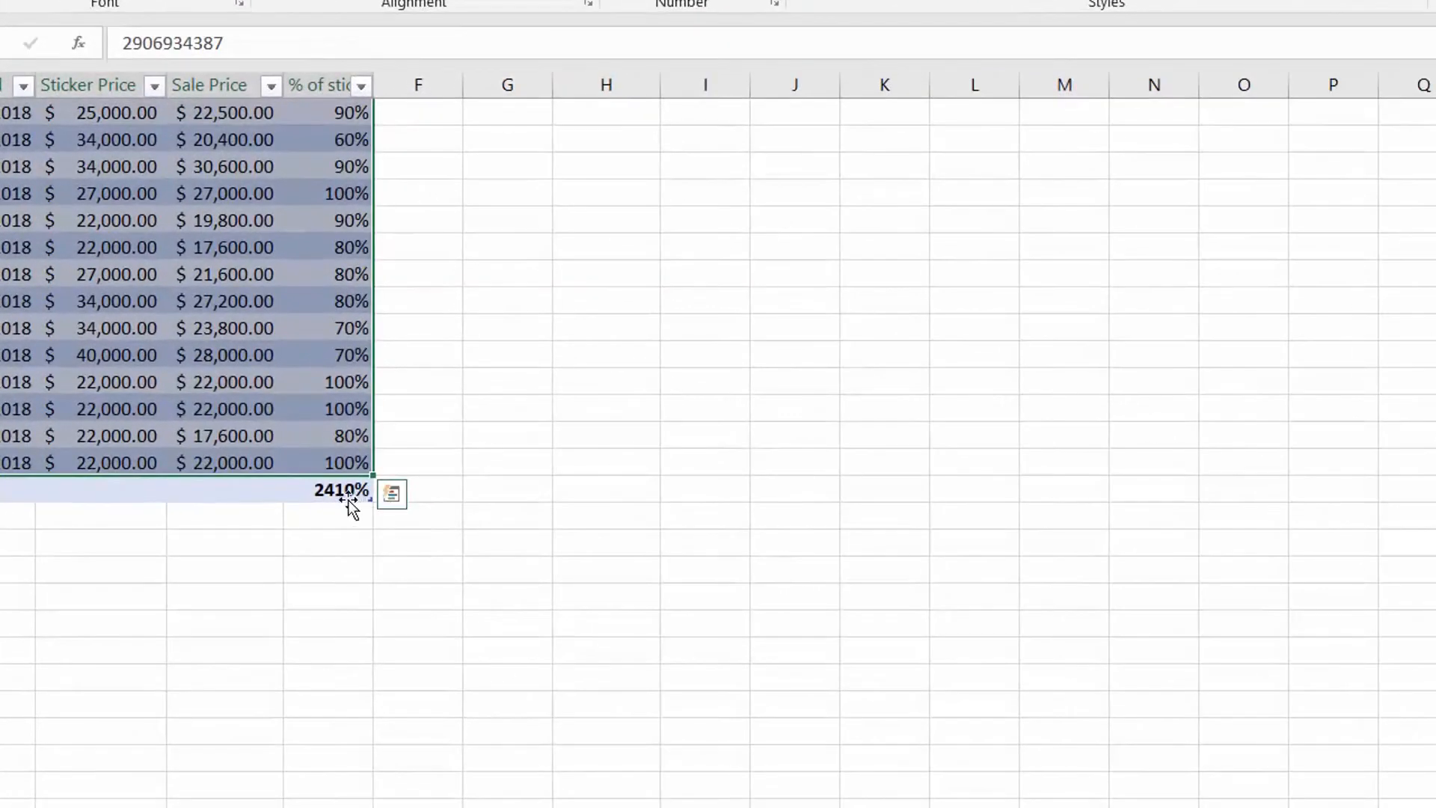
Set the total row's % of sticker cell to Average.
{"action": "left_click", "coordinate": [349, 499]}
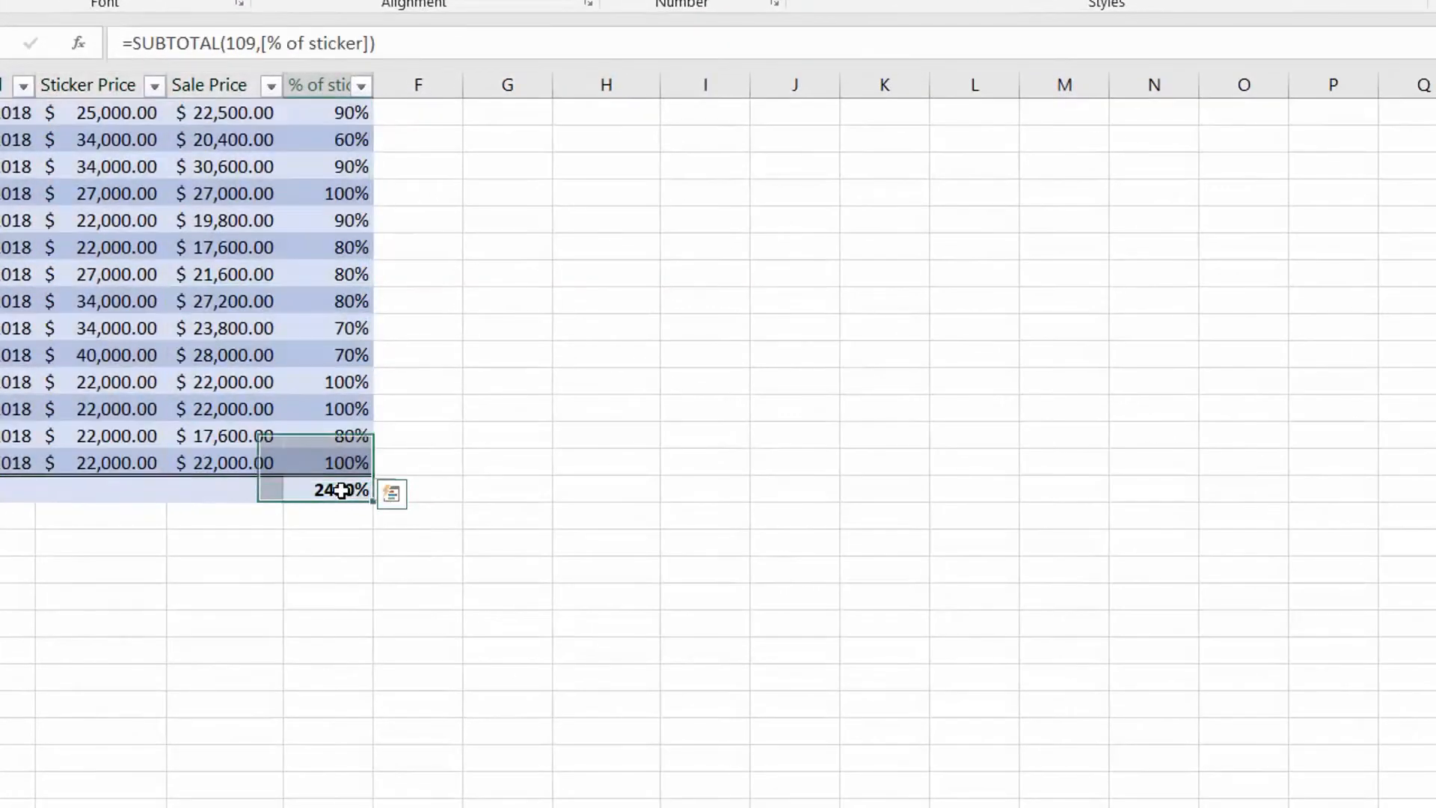
{"action": "left_click", "coordinate": [385, 490]}
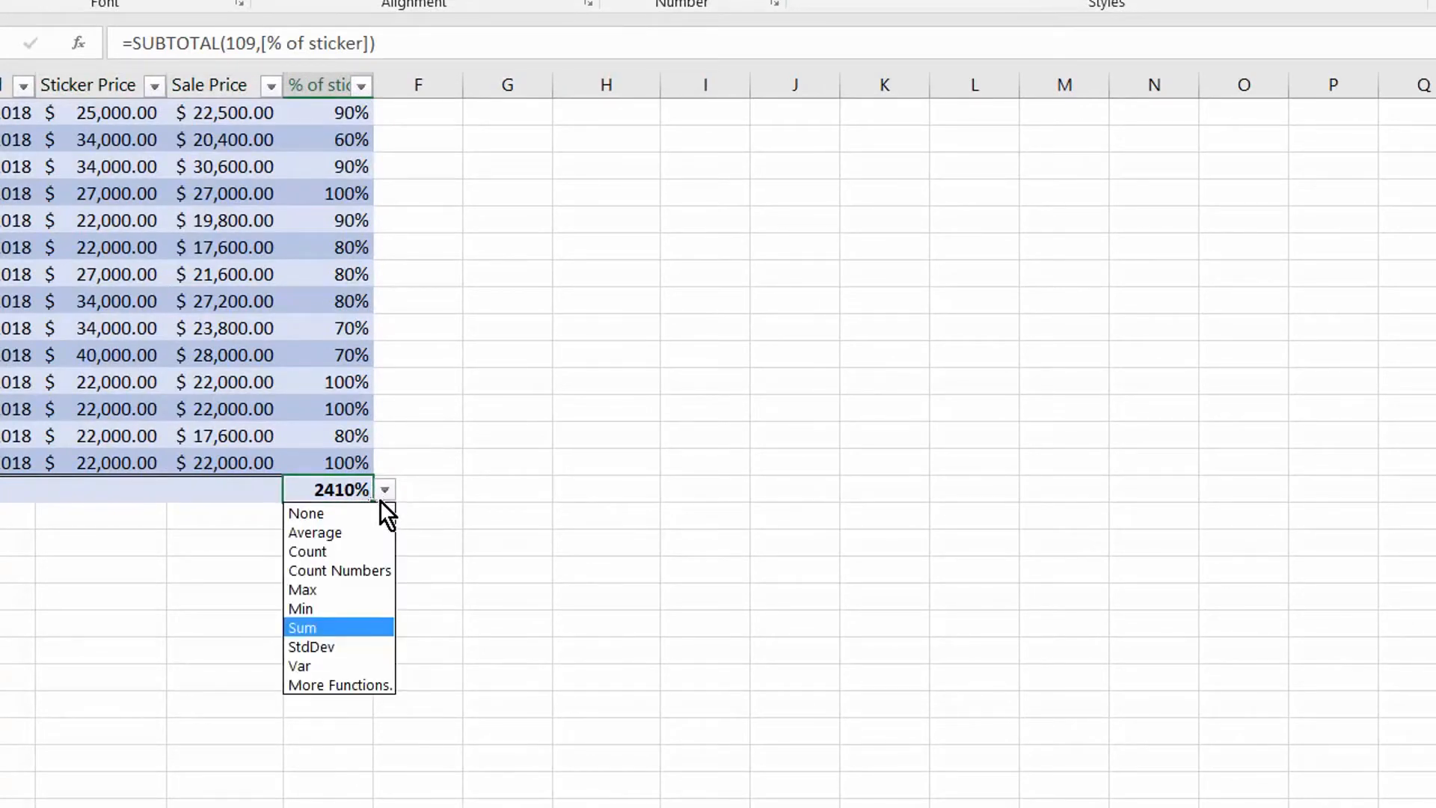
{"action": "left_click", "coordinate": [369, 531]}
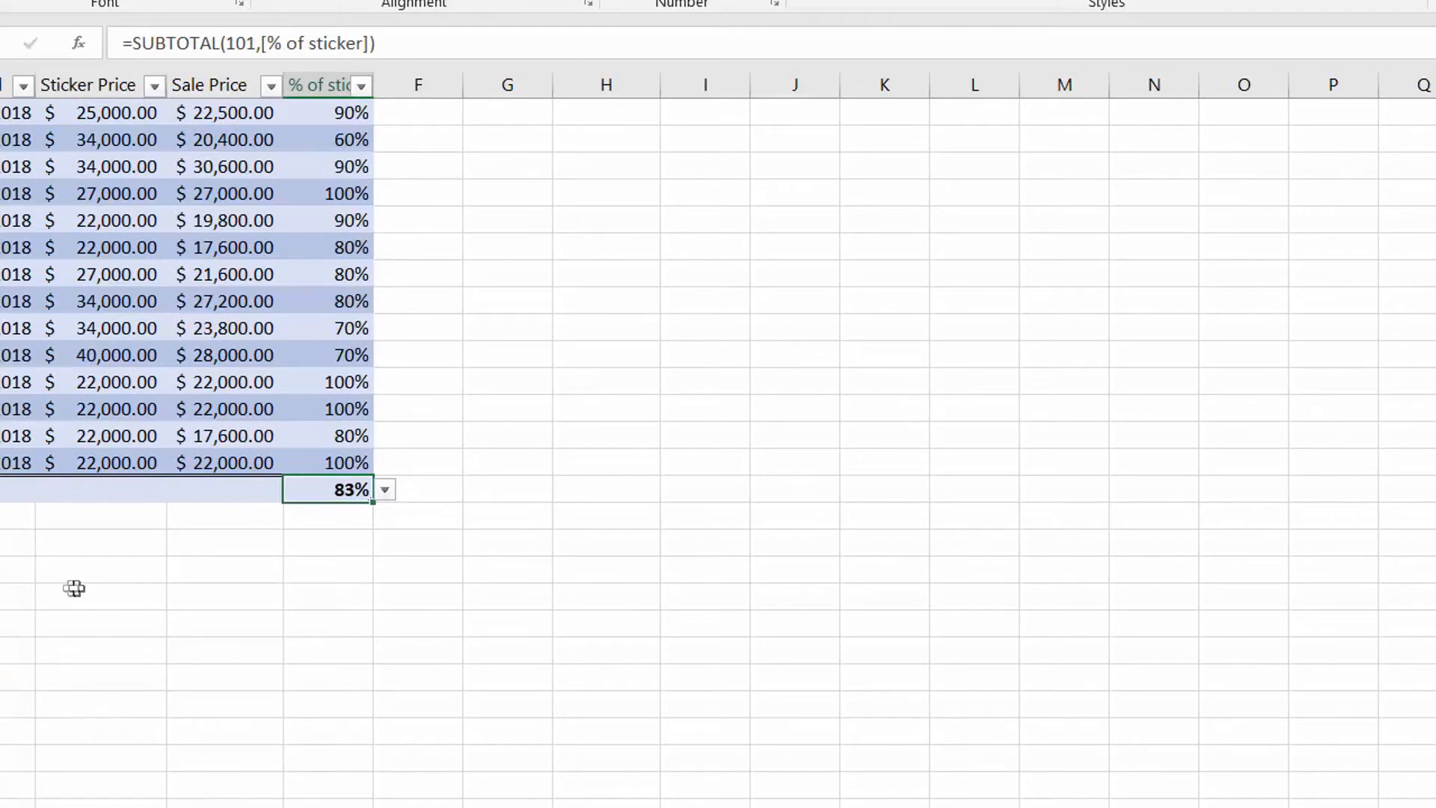
Set the total row cells of the Sale Price and Sticker Price columns to Sum.
{"action": "left_click", "coordinate": [213, 488]}
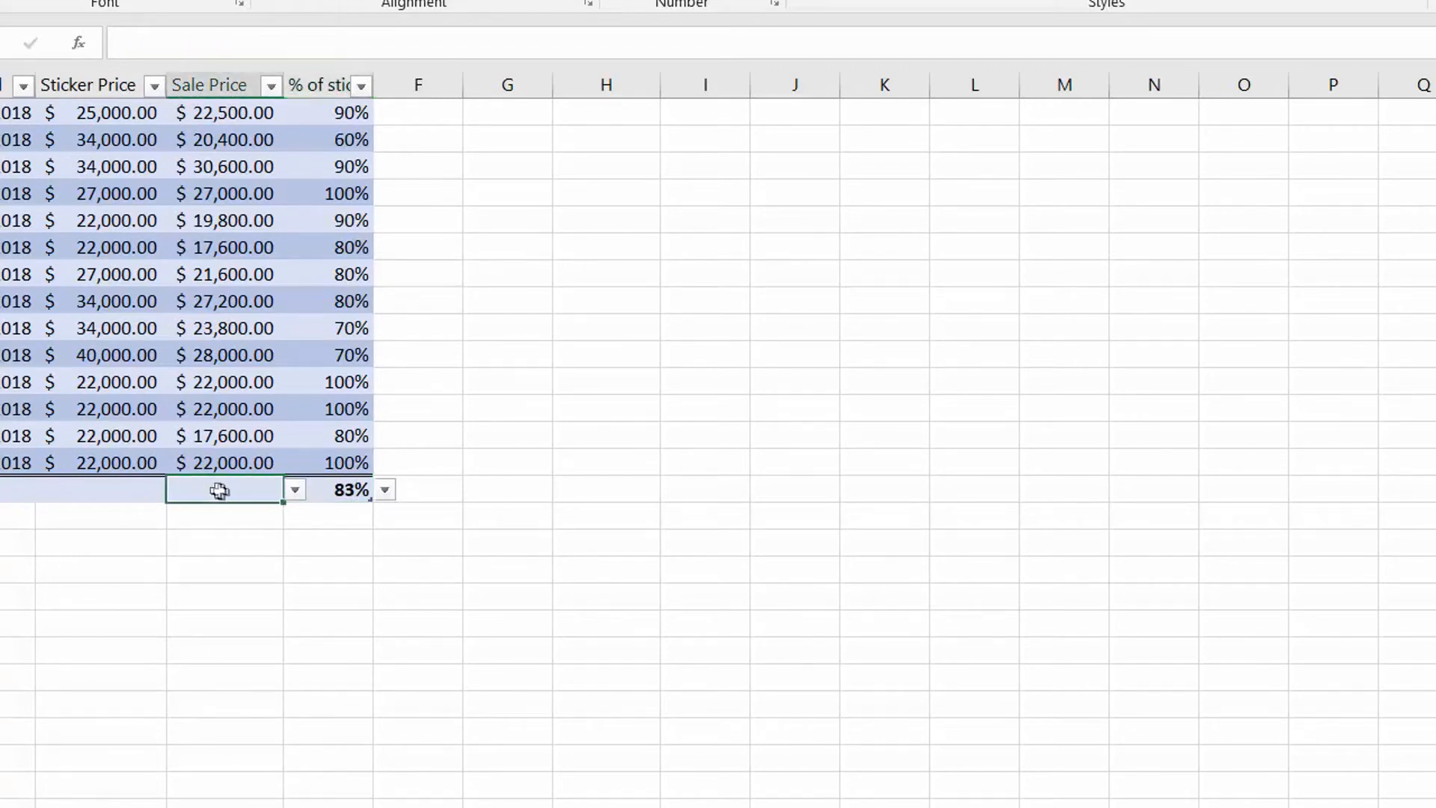
{"action": "left_click", "coordinate": [295, 489]}
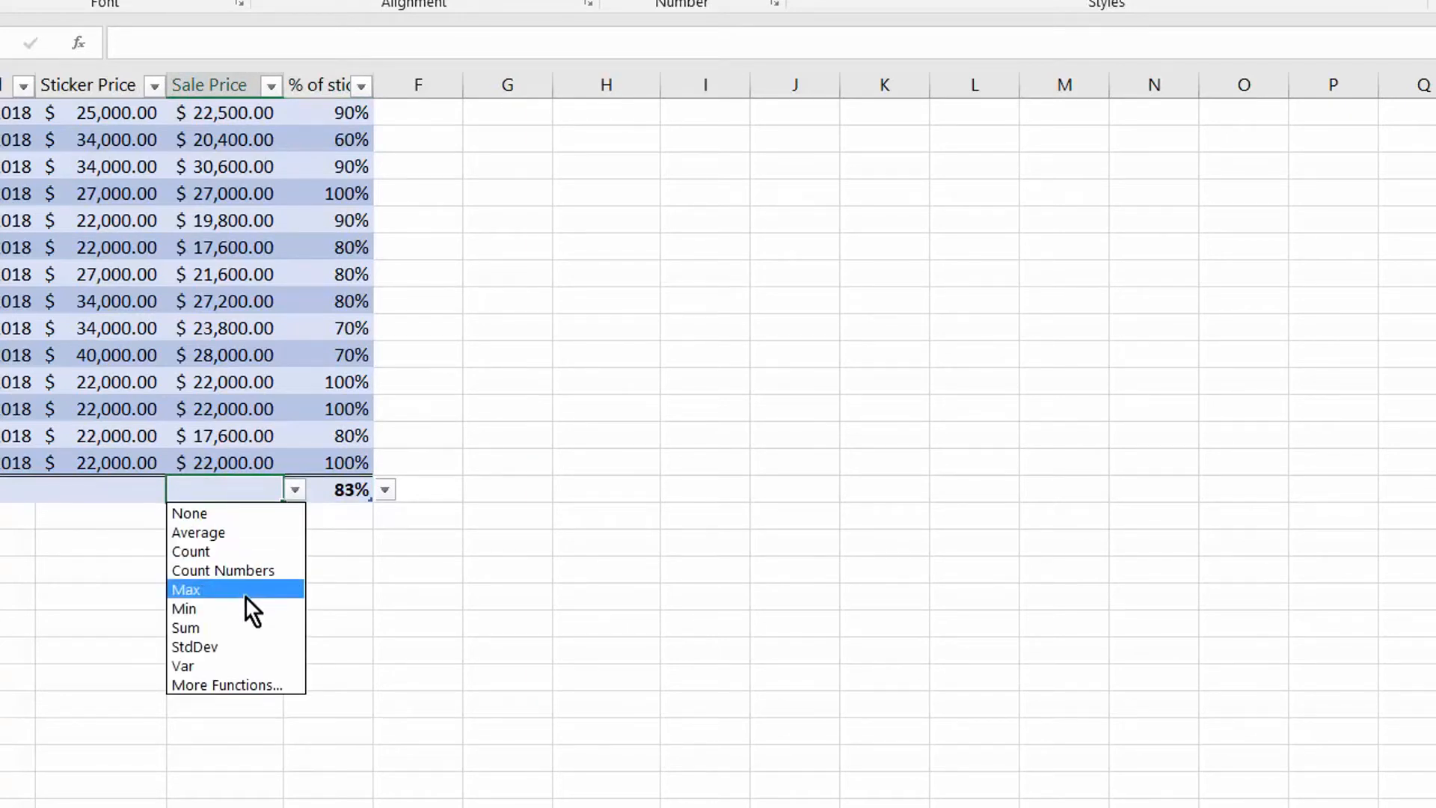
{"action": "left_click", "coordinate": [245, 629]}
{"action": "left_click", "coordinate": [144, 491]}
{"action": "left_click", "coordinate": [178, 490]}
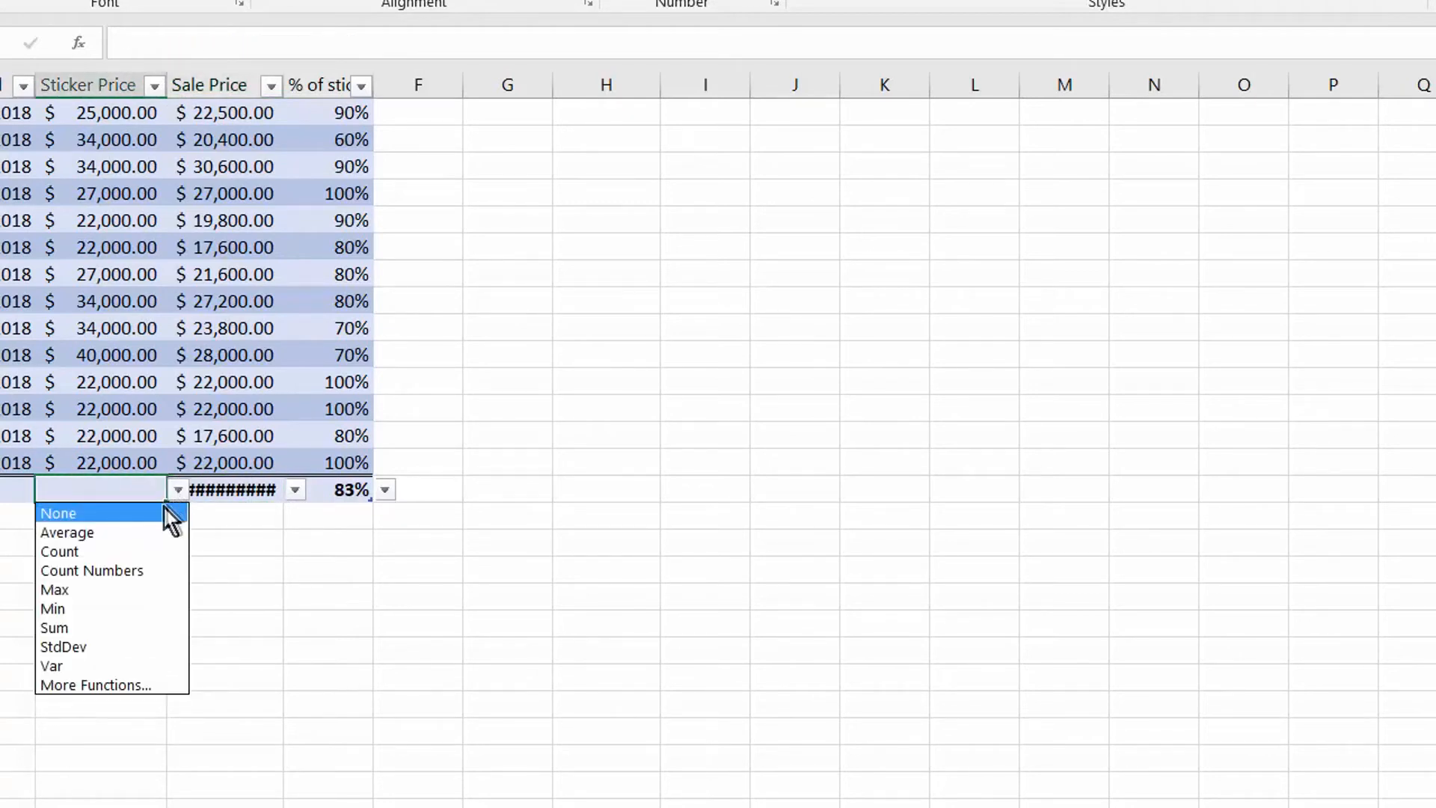
{"action": "left_click", "coordinate": [136, 625]}
AutoFit the width of the Sale Price column so its total fits.
{"action": "scroll", "coordinate": [136, 622], "scroll_direction": "up", "scroll_amount": 5}
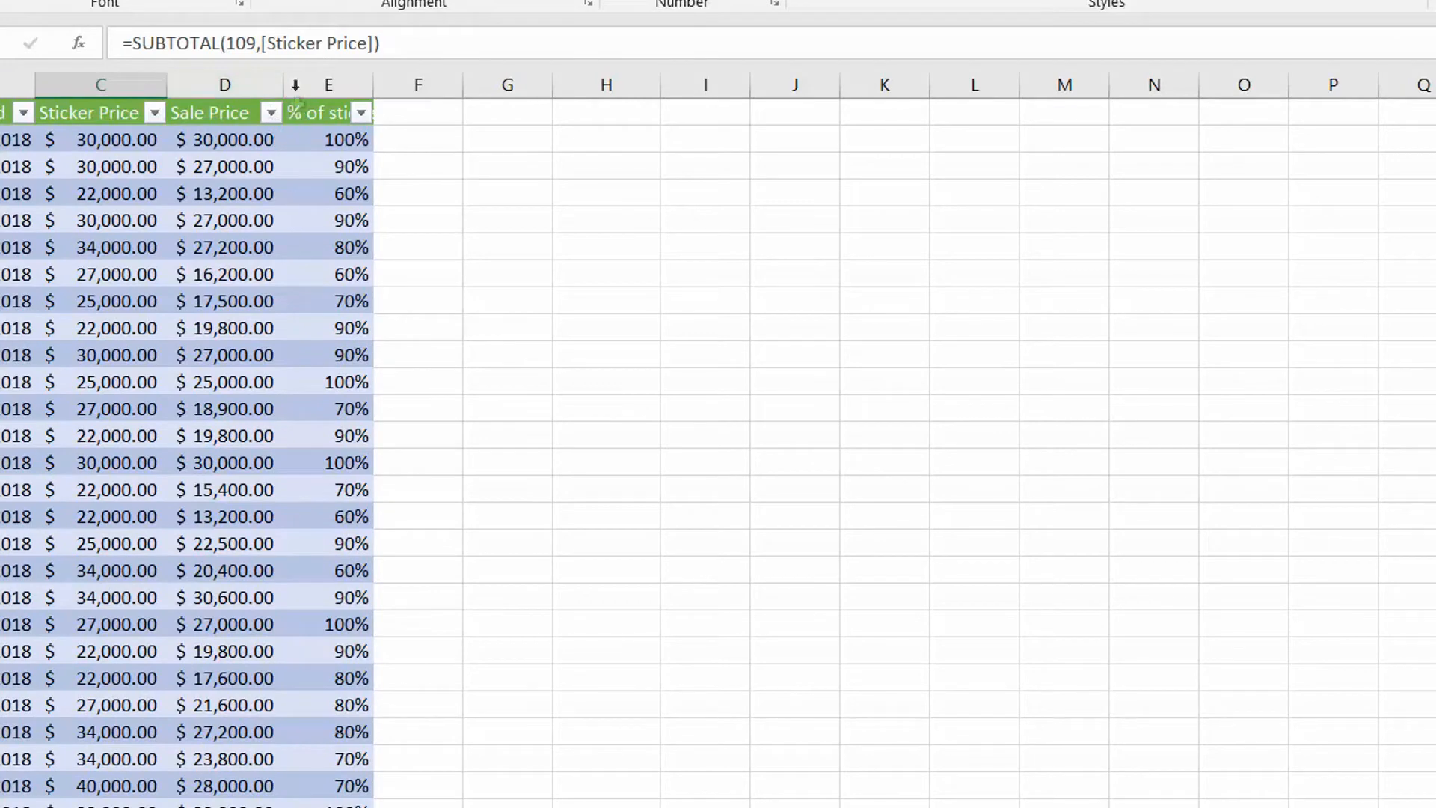
{"action": "double_click", "coordinate": [281, 79]}
{"action": "scroll", "coordinate": [489, 305], "scroll_direction": "down", "scroll_amount": 5}
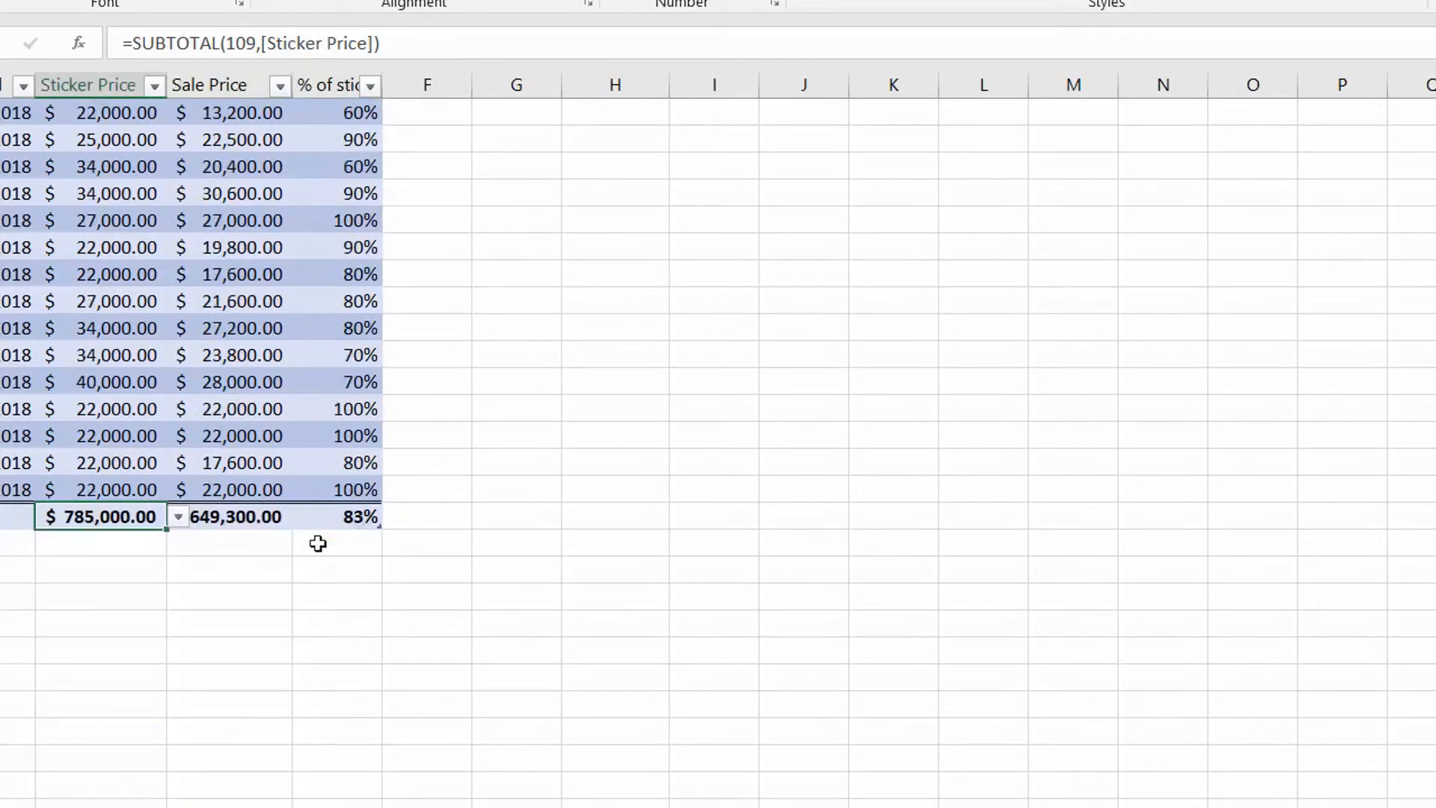
{"action": "left_click", "coordinate": [332, 598]}
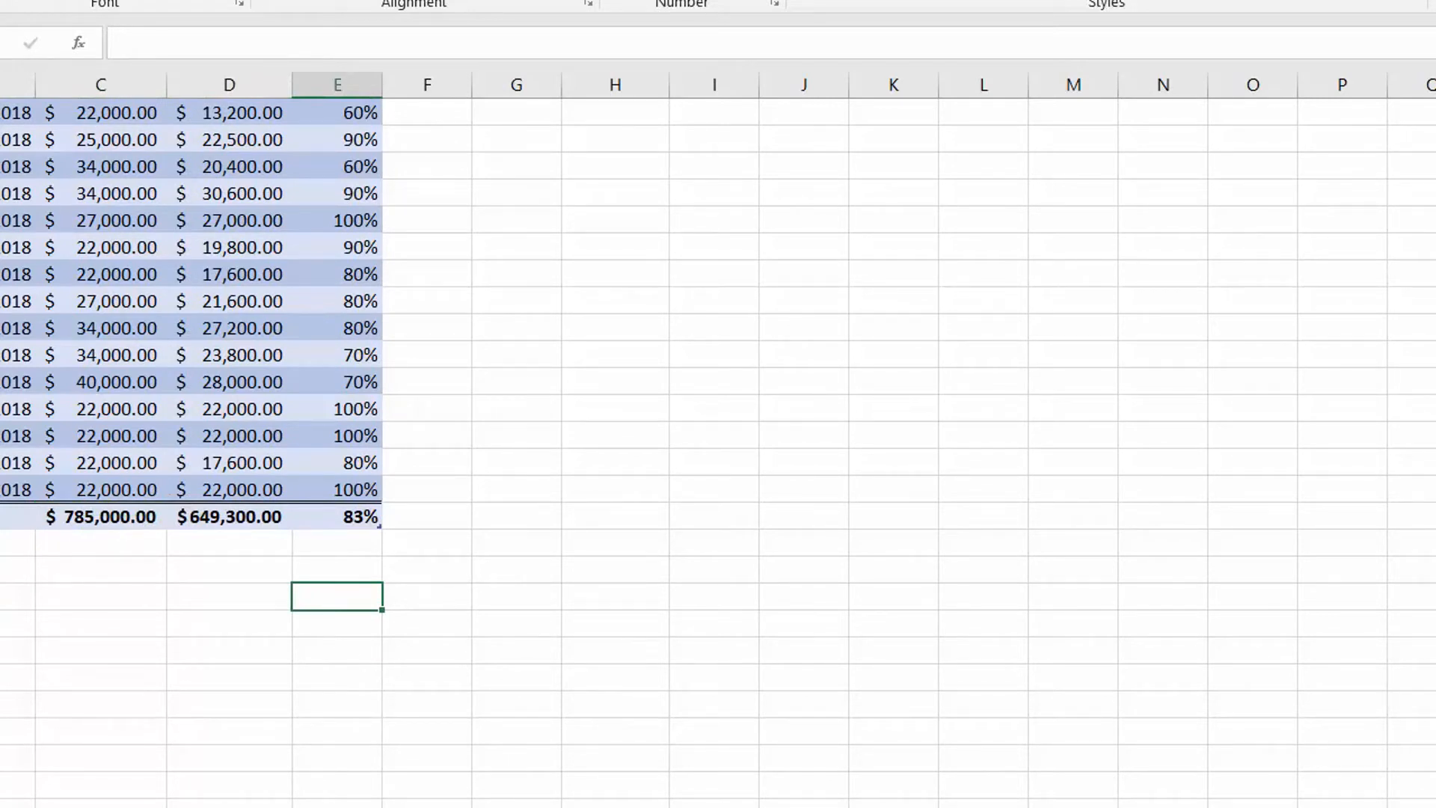
{"action": "left_click", "coordinate": [1, 596]}
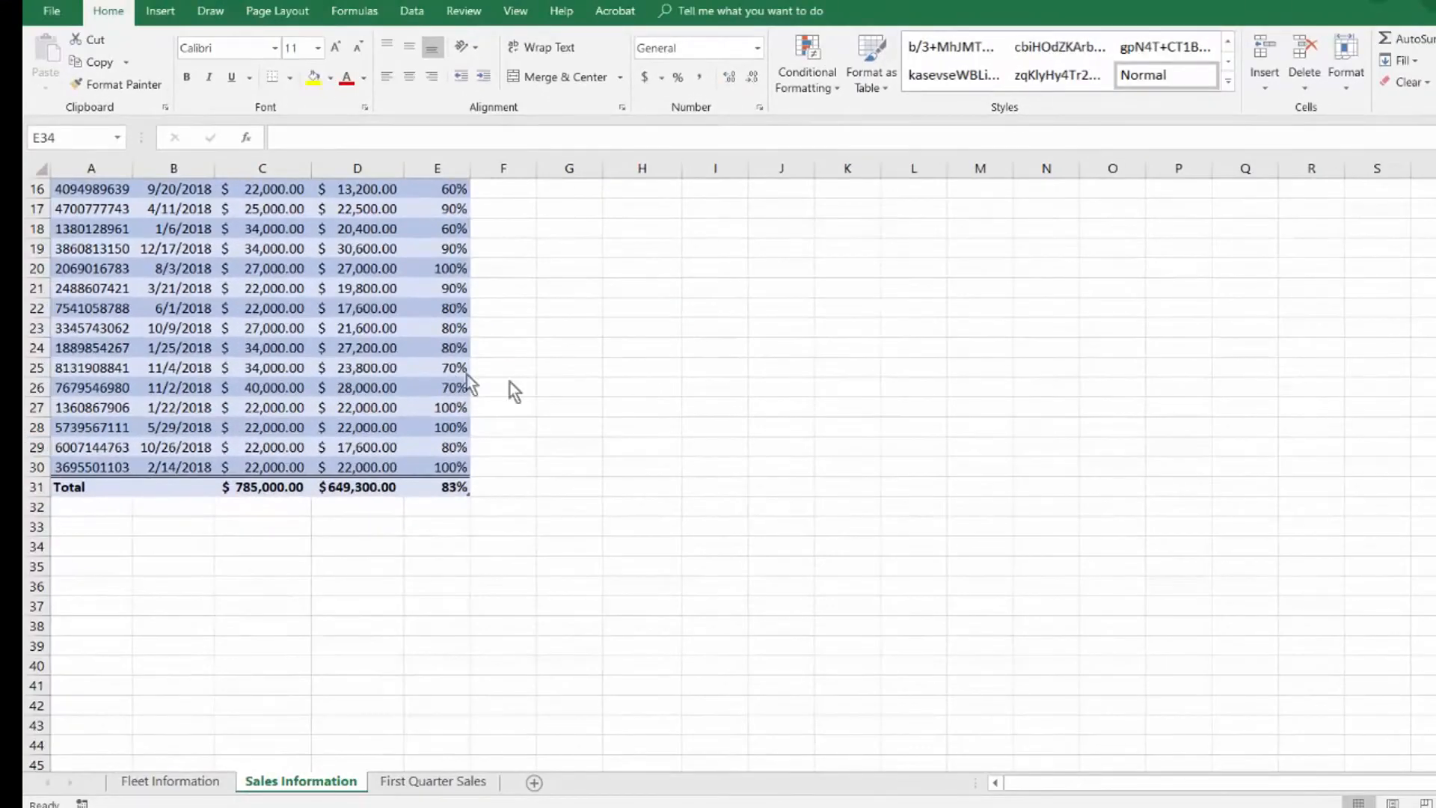
Apply blue Solid Fill data bars to the % of sticker column, E1:E31.
{"action": "scroll", "coordinate": [535, 385], "scroll_direction": "up", "scroll_amount": 5}
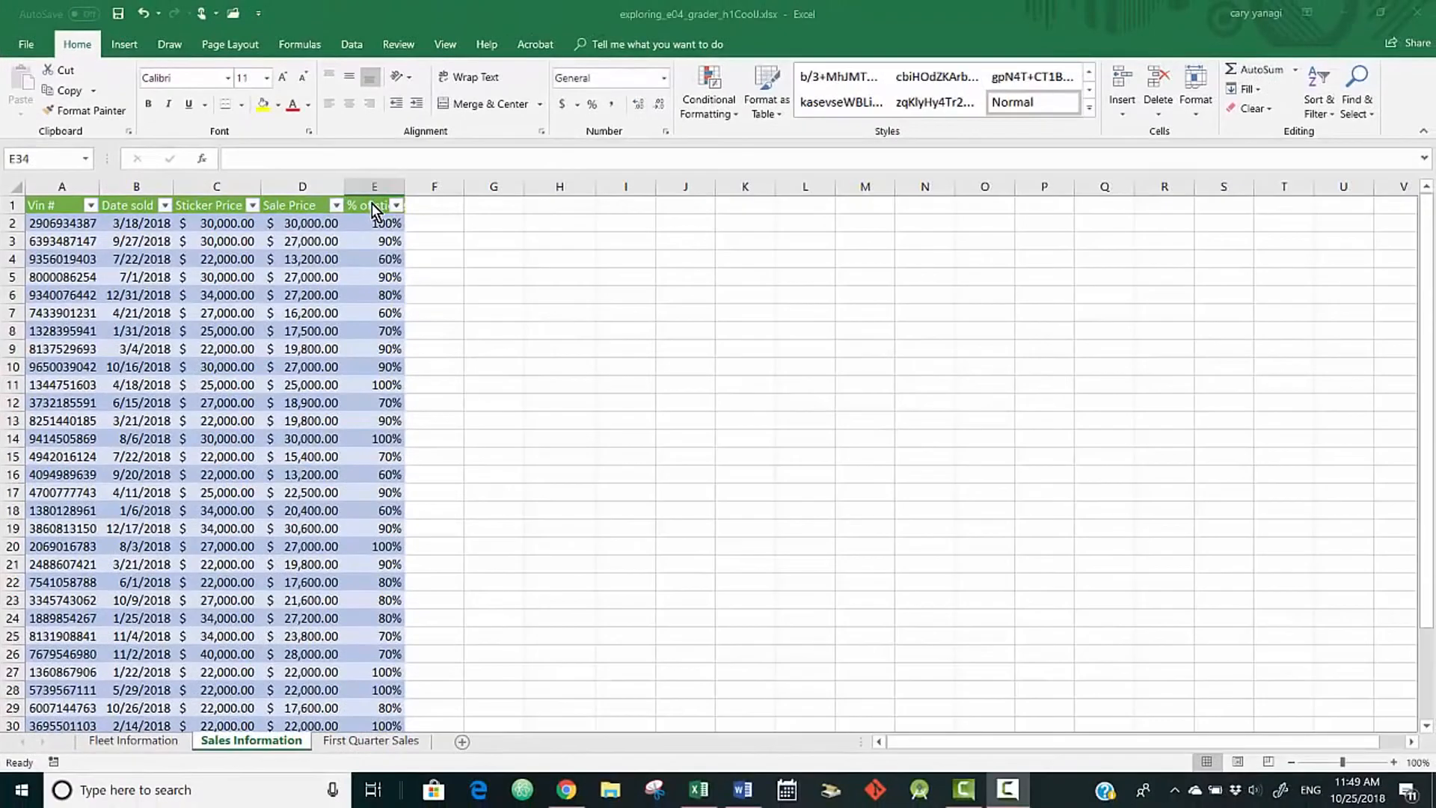
{"action": "left_click", "coordinate": [371, 202]}
{"action": "key", "text": "ctrl+shift+Down"}
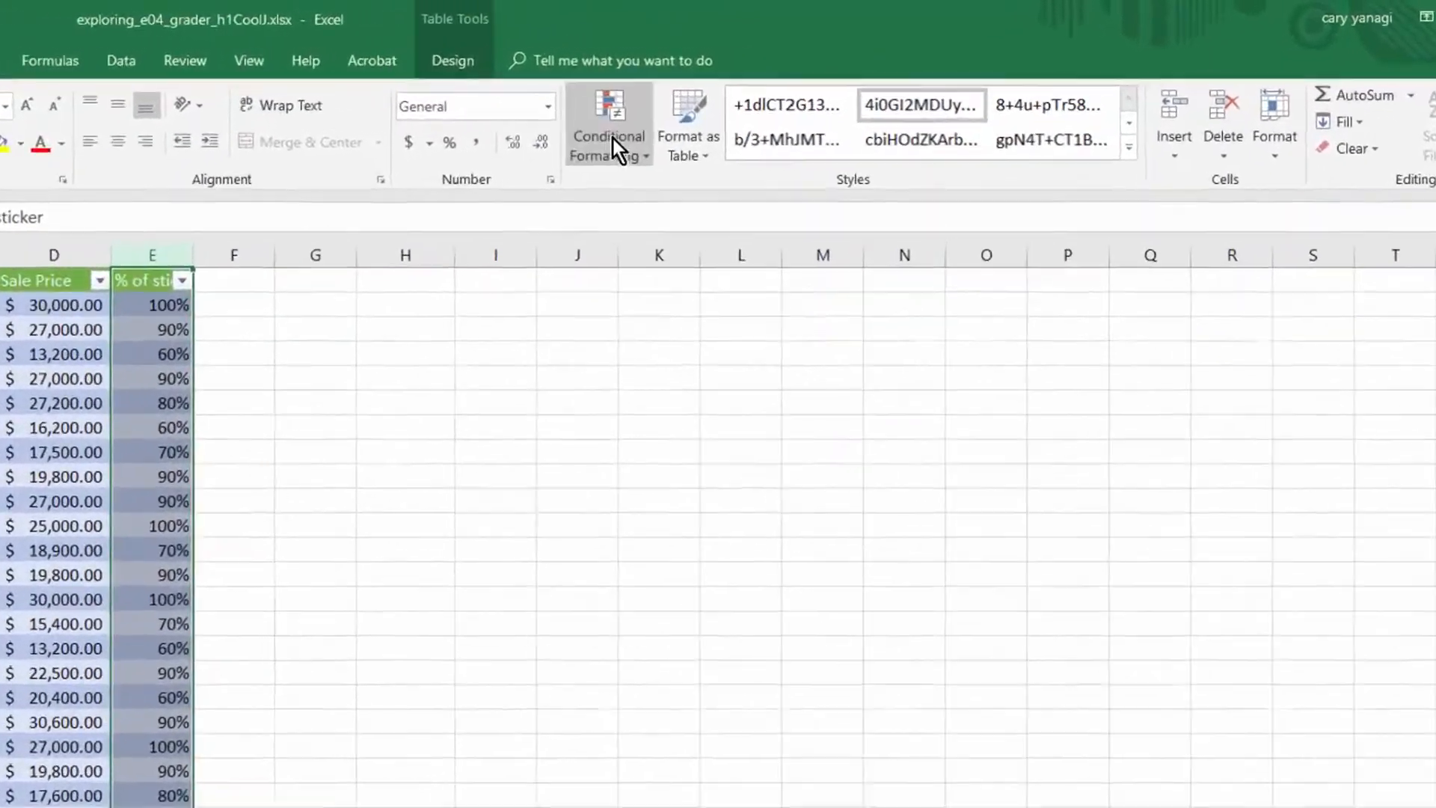
{"action": "left_click", "coordinate": [705, 103]}
{"action": "mouse_move", "coordinate": [621, 333]}
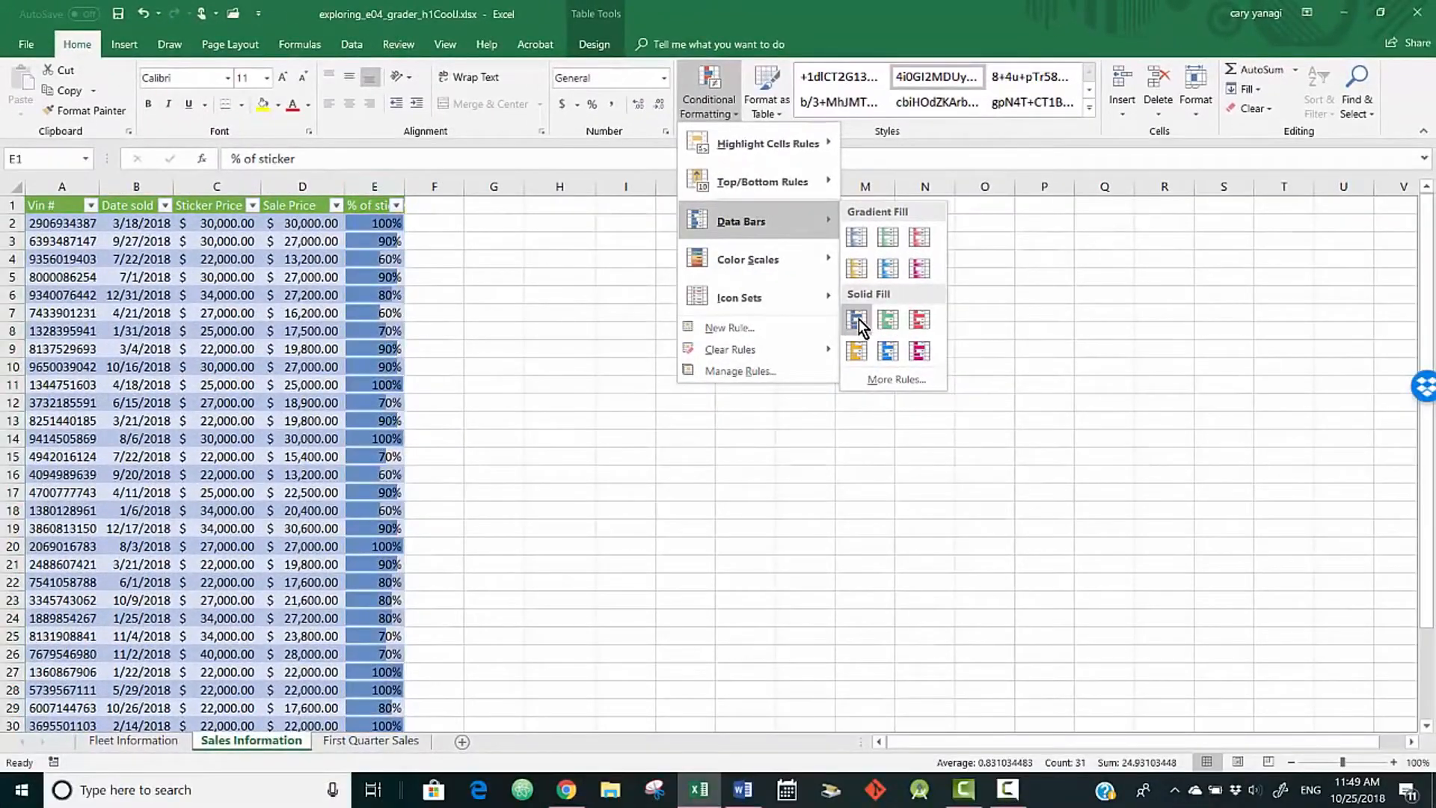
{"action": "left_click", "coordinate": [846, 346]}
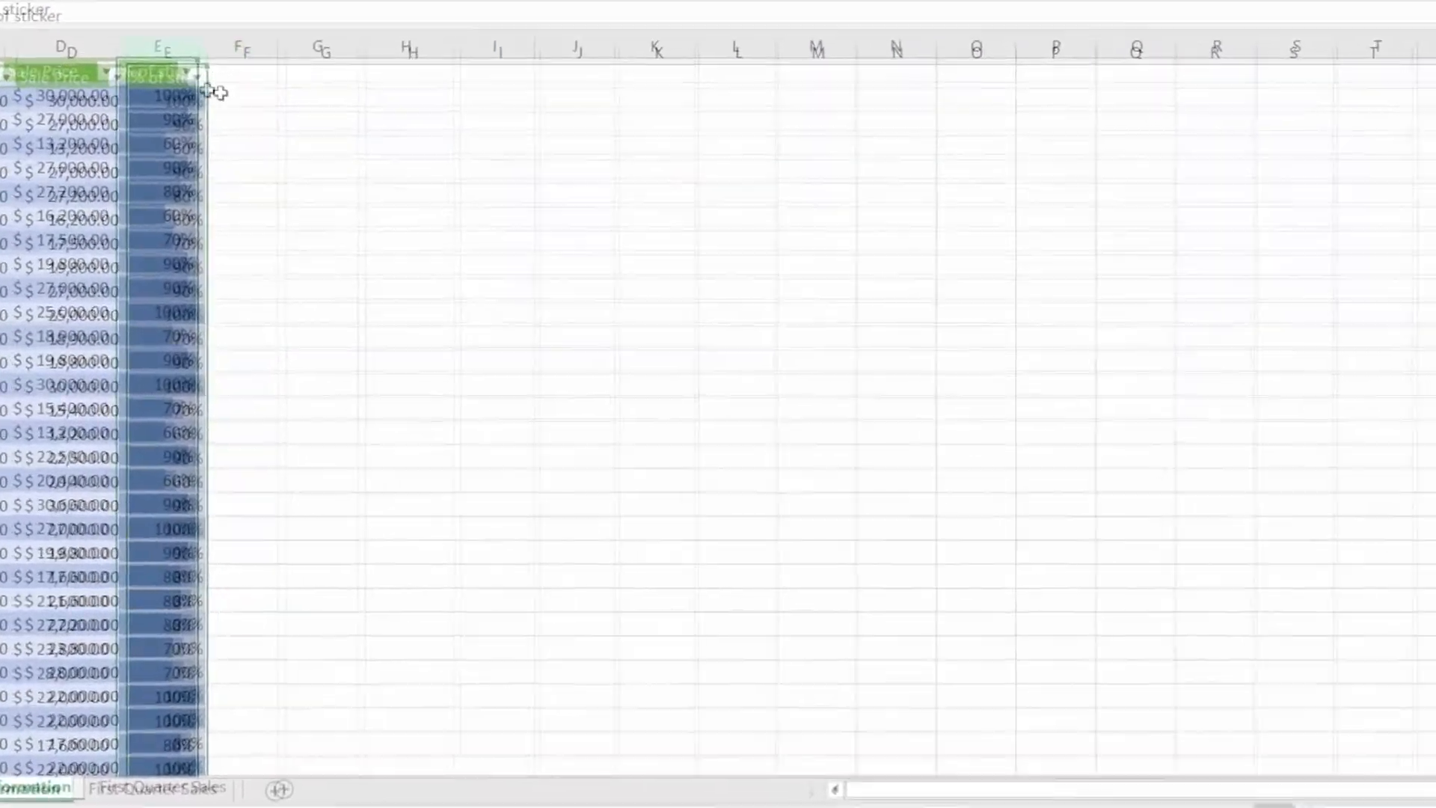
Define a conditional formatting rule on E2:E30 that formats only cells with values less than or equal to .7.
{"action": "key", "text": "shift+Down"}
{"action": "key", "text": "shift+Down"}
{"action": "key", "text": "shift+Down"}
{"action": "key", "text": "shift+Down"}
{"action": "key", "text": "shift+Down"}
{"action": "key", "text": "shift+Down"}
{"action": "key", "text": "shift+Down"}
{"action": "key", "text": "shift+Down"}
{"action": "key", "text": "shift+Down"}
{"action": "key", "text": "shift+Down"}
{"action": "key", "text": "shift+Down"}
{"action": "key", "text": "shift+Down"}
{"action": "key", "text": "shift+Down"}
{"action": "key", "text": "shift+Down"}
{"action": "key", "text": "shift+Down"}
{"action": "key", "text": "shift+Down"}
{"action": "key", "text": "shift+Down"}
{"action": "key", "text": "shift+Down"}
{"action": "key", "text": "shift+Down"}
{"action": "key", "text": "shift+Down"}
{"action": "key", "text": "shift+Down"}
{"action": "key", "text": "shift+Down"}
{"action": "key", "text": "shift+Down"}
{"action": "key", "text": "shift+Down"}
{"action": "key", "text": "shift+Down"}
{"action": "key", "text": "shift+Down"}
{"action": "key", "text": "shift+Down"}
{"action": "key", "text": "shift+Down"}
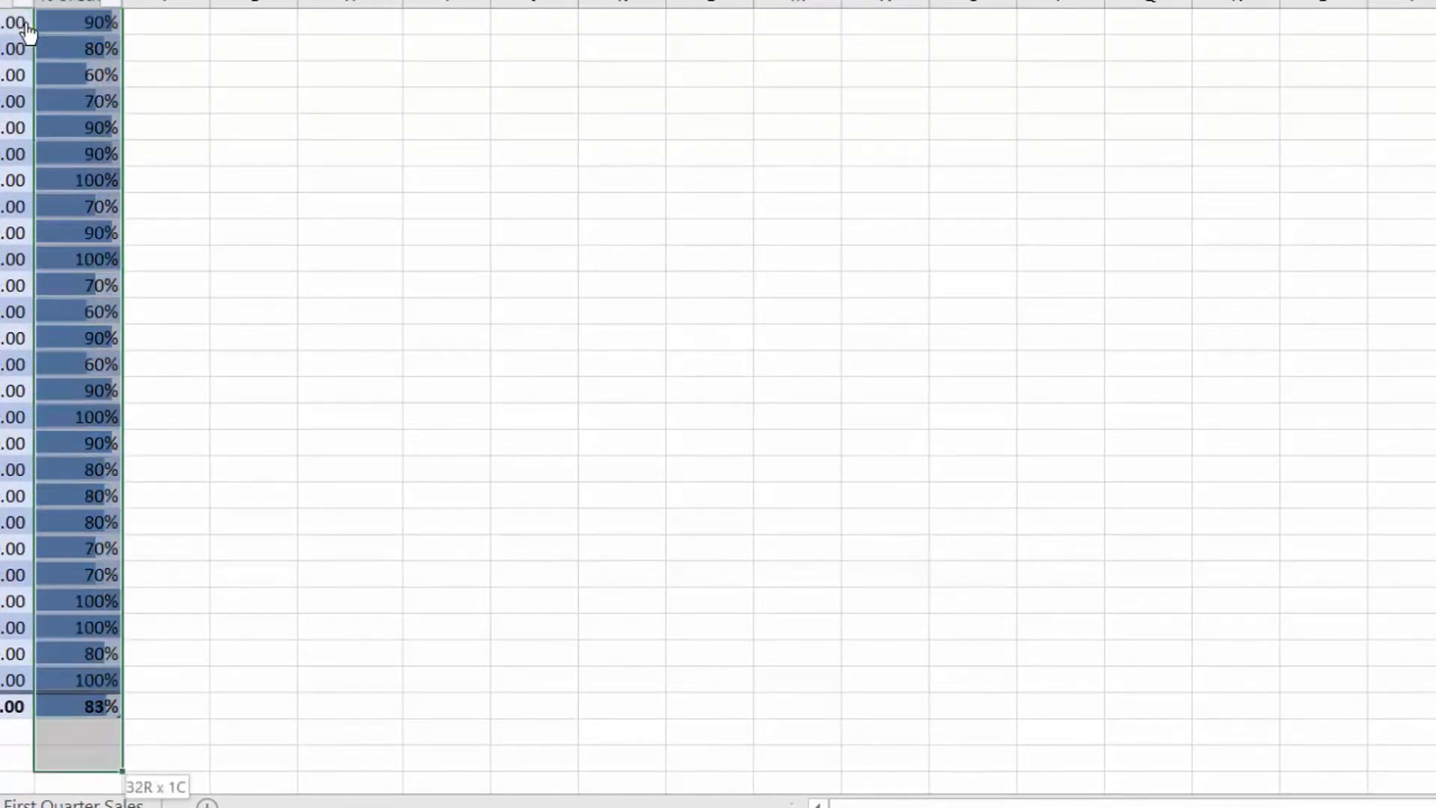
{"action": "key", "text": "shift+Up"}
{"action": "key", "text": "shift+Up"}
{"action": "key", "text": "shift+Up"}
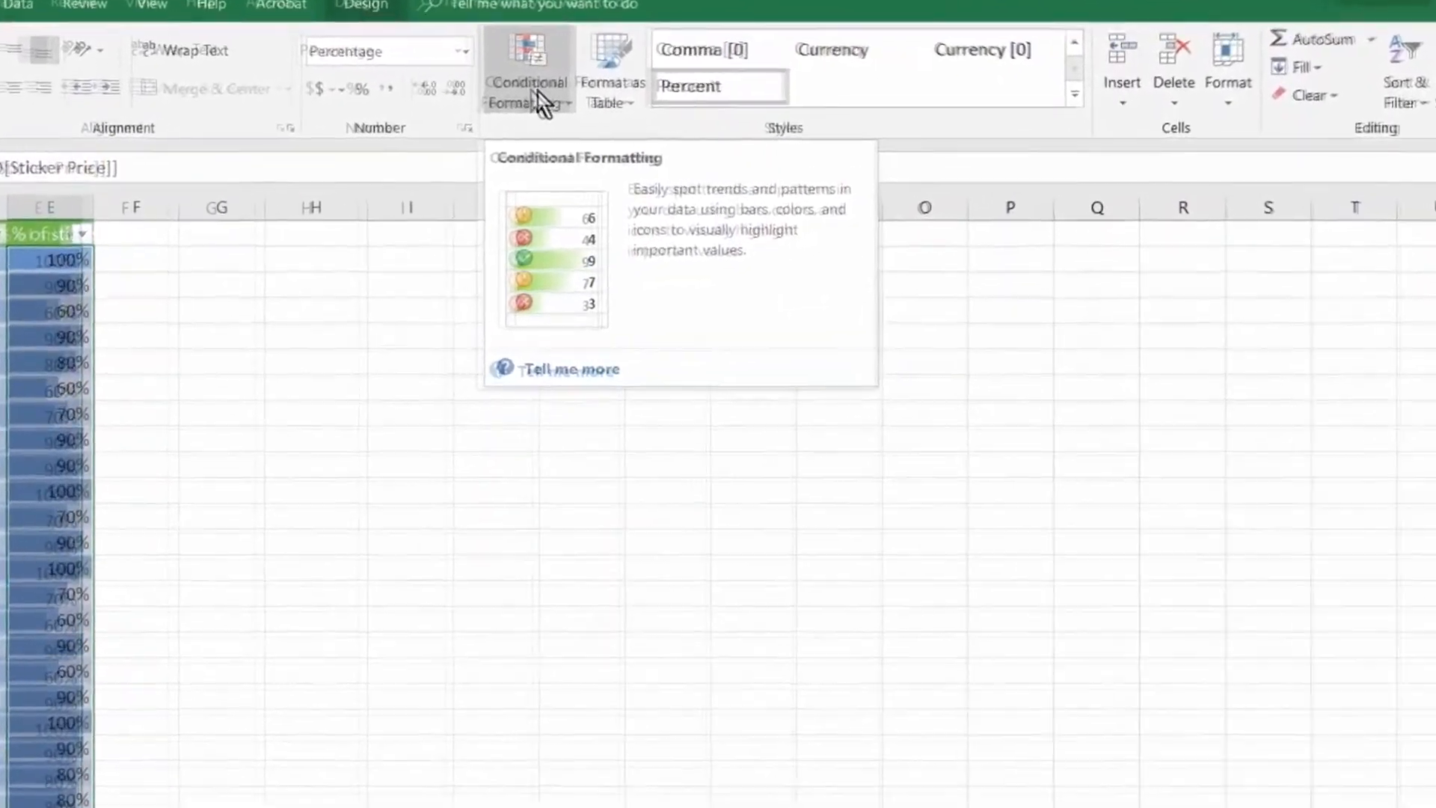
{"action": "left_click", "coordinate": [544, 97]}
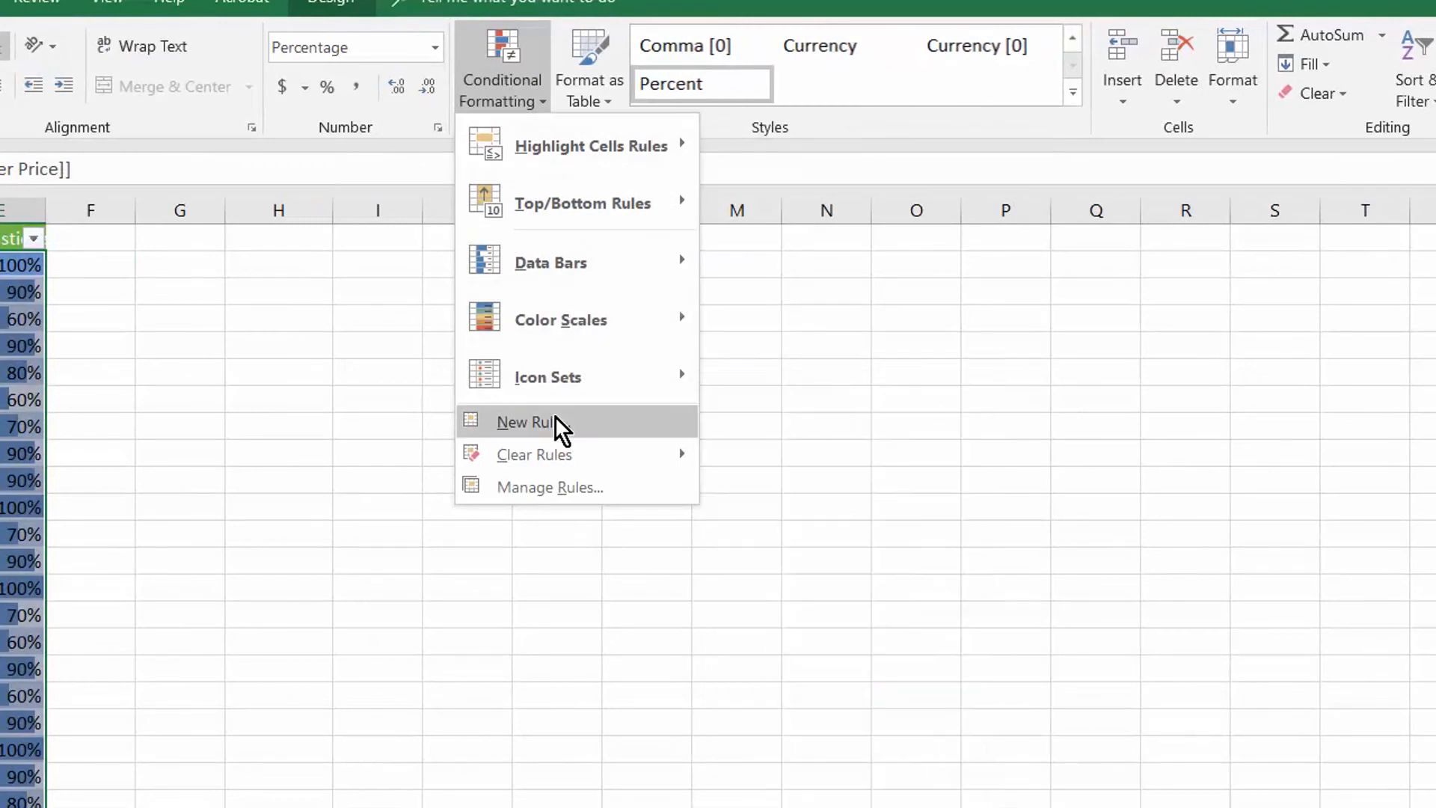
{"action": "left_click", "coordinate": [555, 416]}
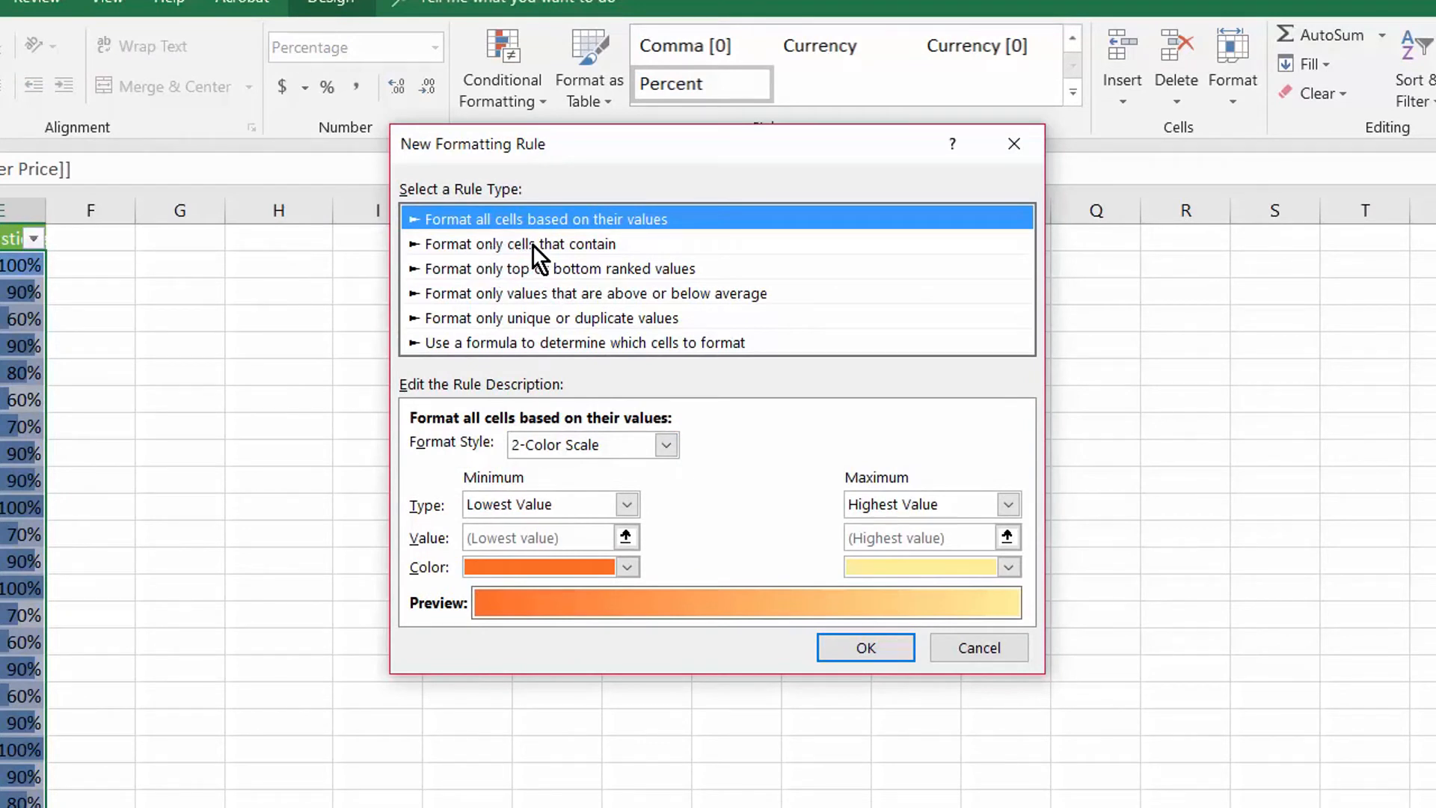
{"action": "left_click", "coordinate": [533, 244]}
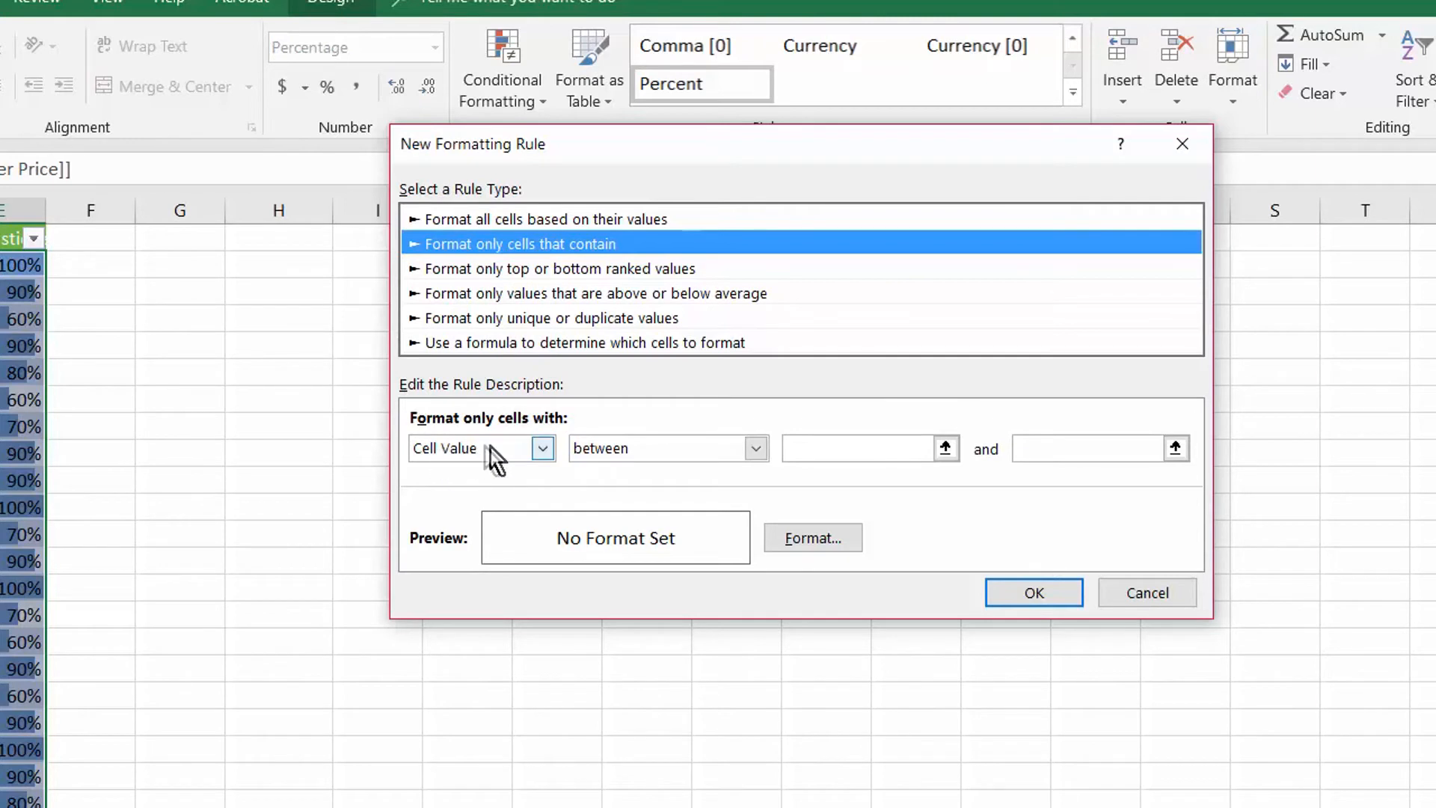
{"action": "left_click", "coordinate": [757, 447]}
{"action": "left_click", "coordinate": [717, 609]}
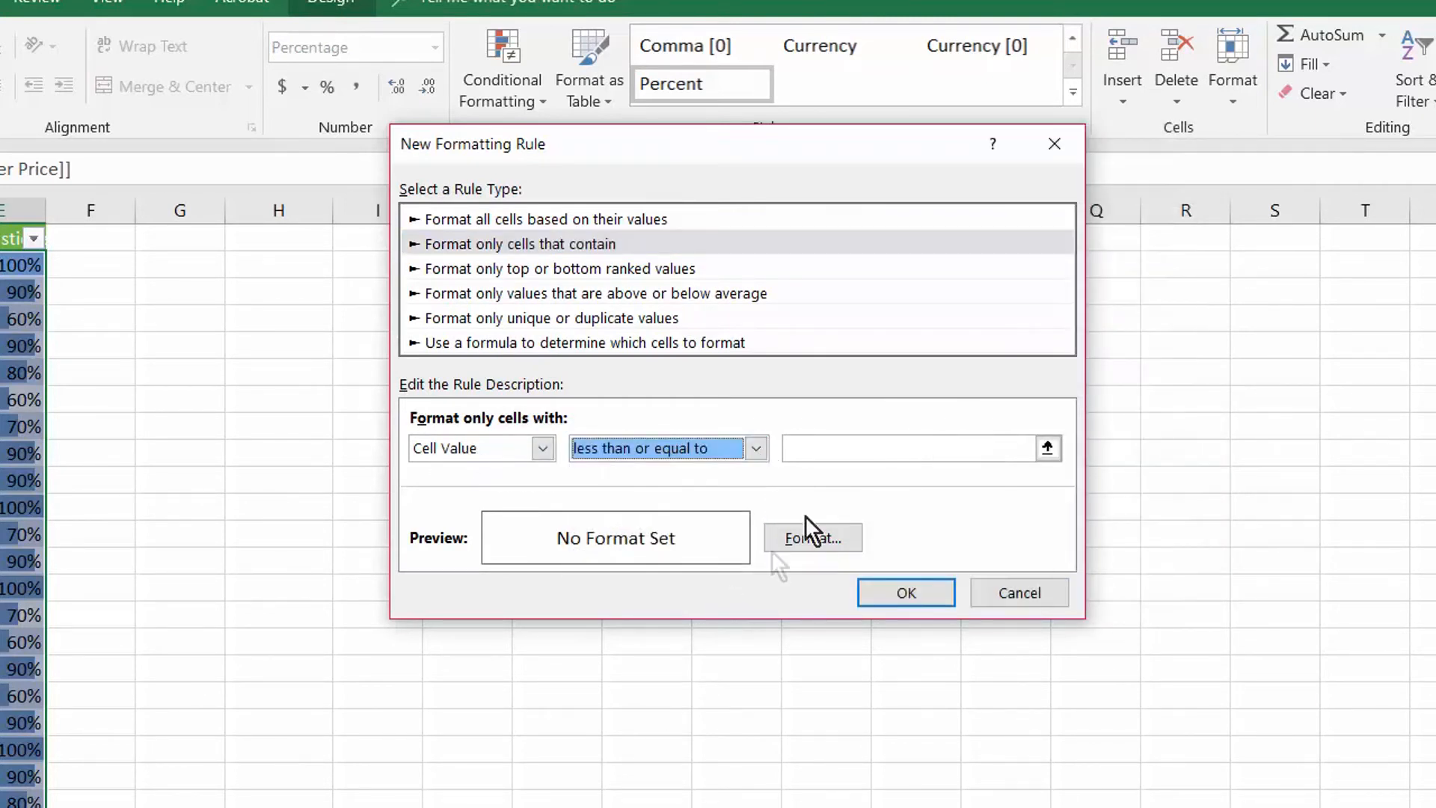
{"action": "left_click", "coordinate": [842, 442]}
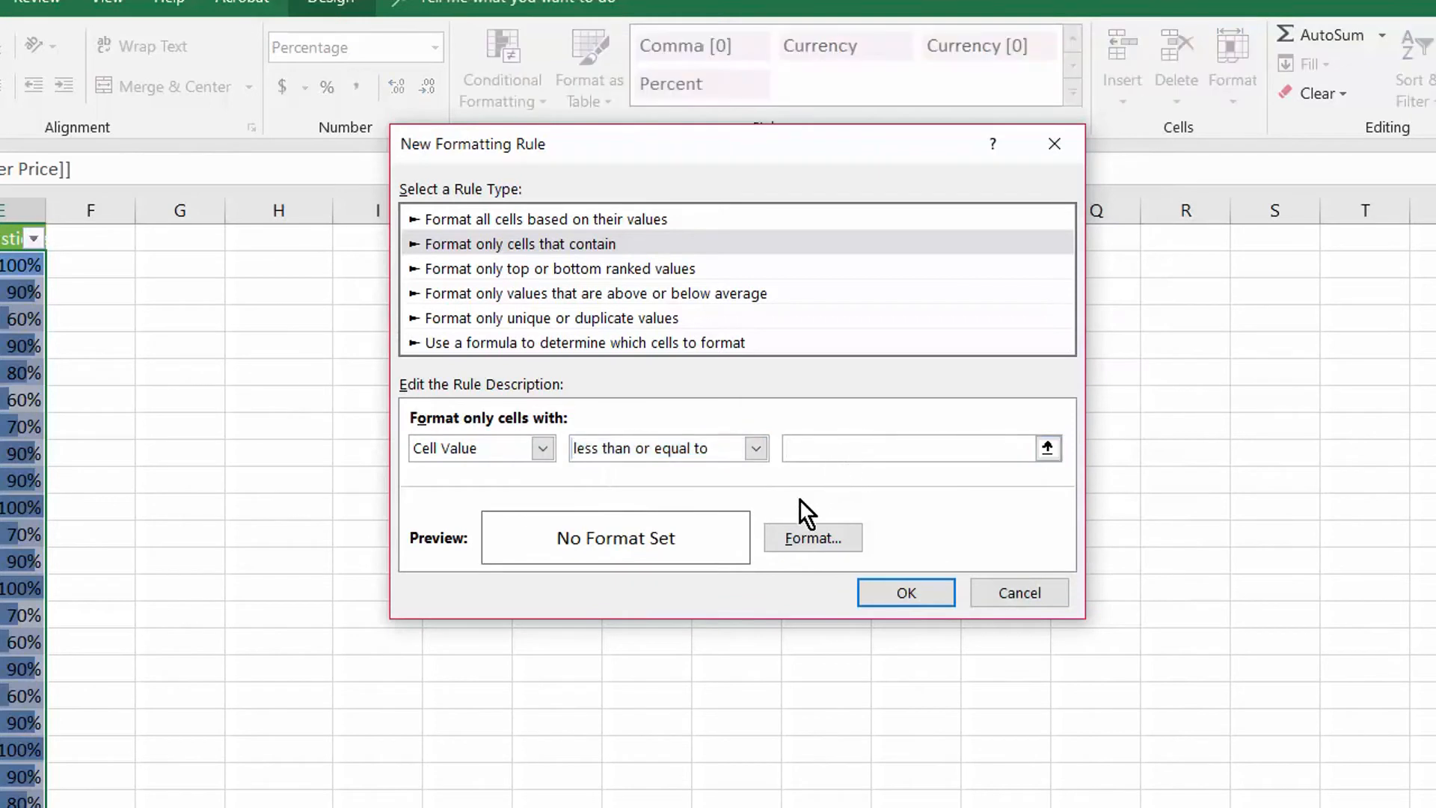
{"action": "type", "text": ".7"}
Give the rule's matching cells a yellow fill and bold font, and apply the rule.
{"action": "left_click", "coordinate": [800, 536]}
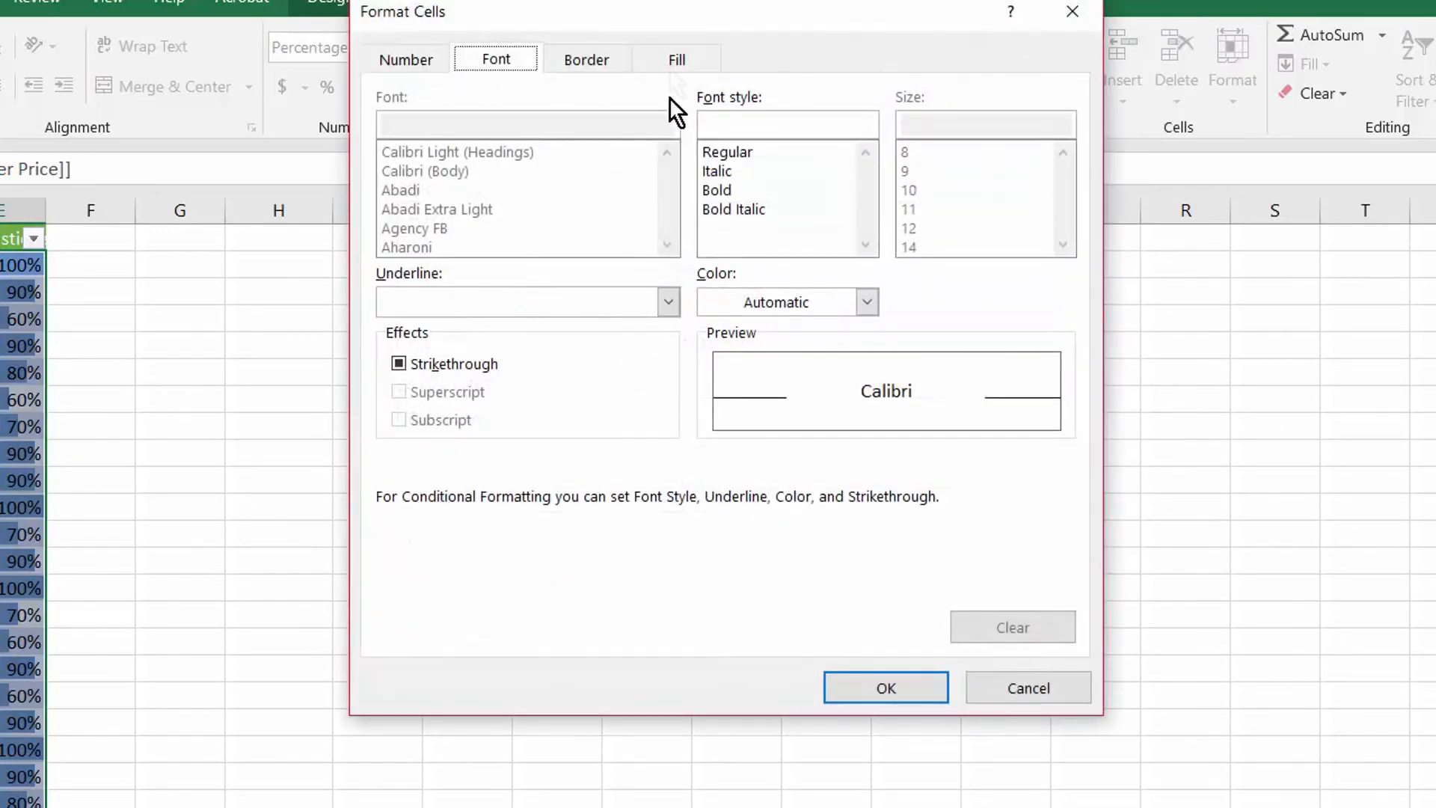
{"action": "left_click", "coordinate": [675, 63]}
{"action": "left_click", "coordinate": [469, 317]}
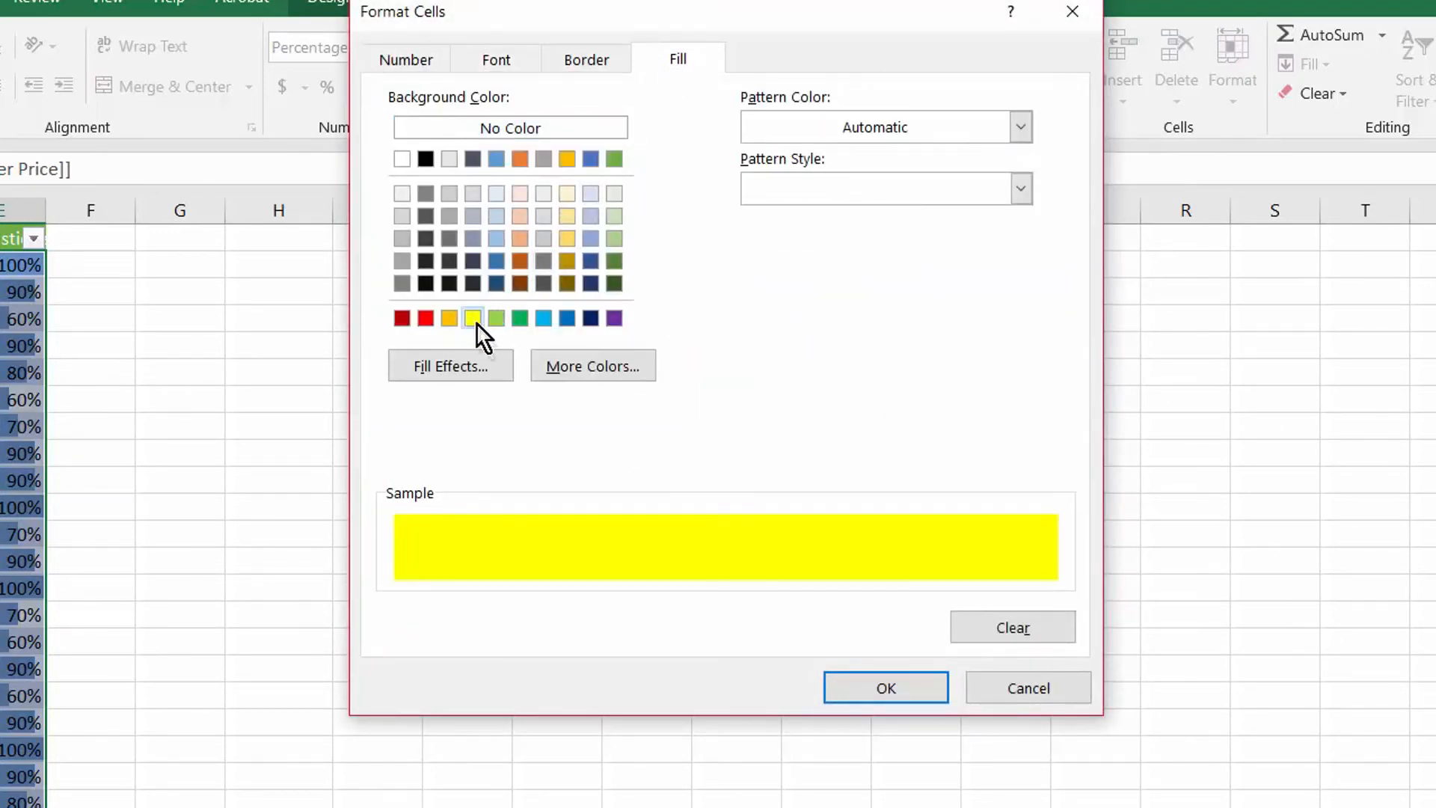
{"action": "left_click", "coordinate": [496, 60]}
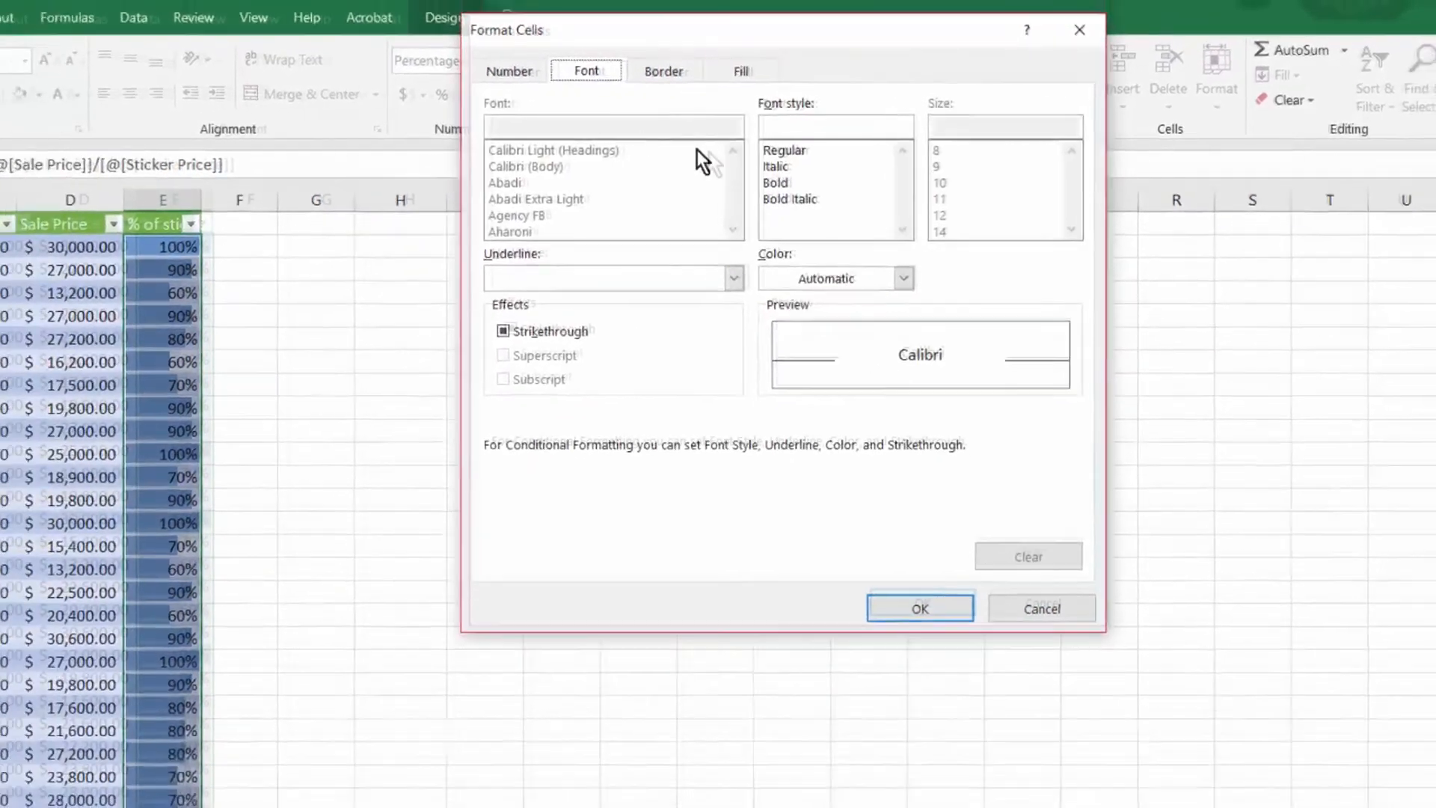
{"action": "left_click", "coordinate": [859, 172]}
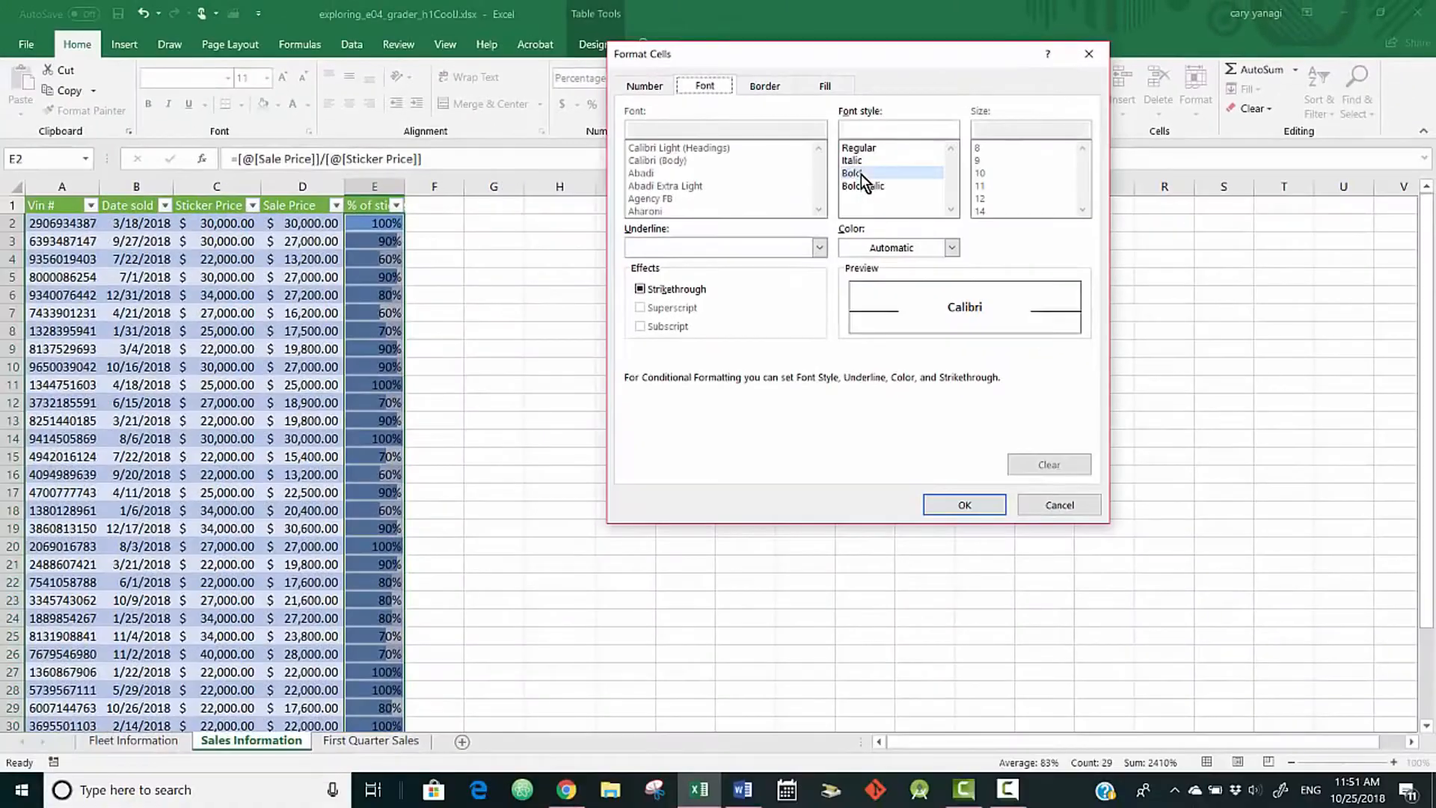
{"action": "left_click", "coordinate": [964, 506]}
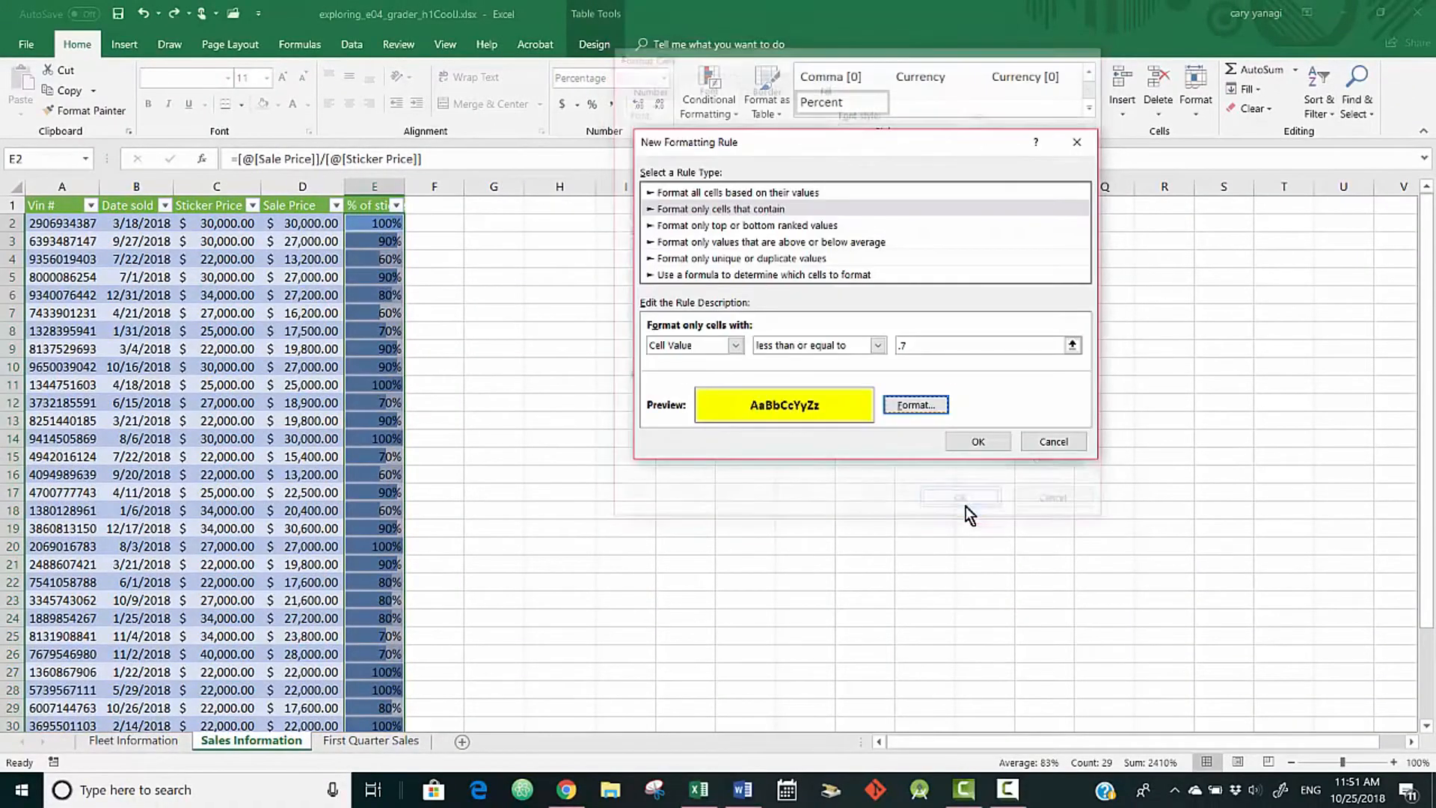
{"action": "left_click", "coordinate": [977, 443]}
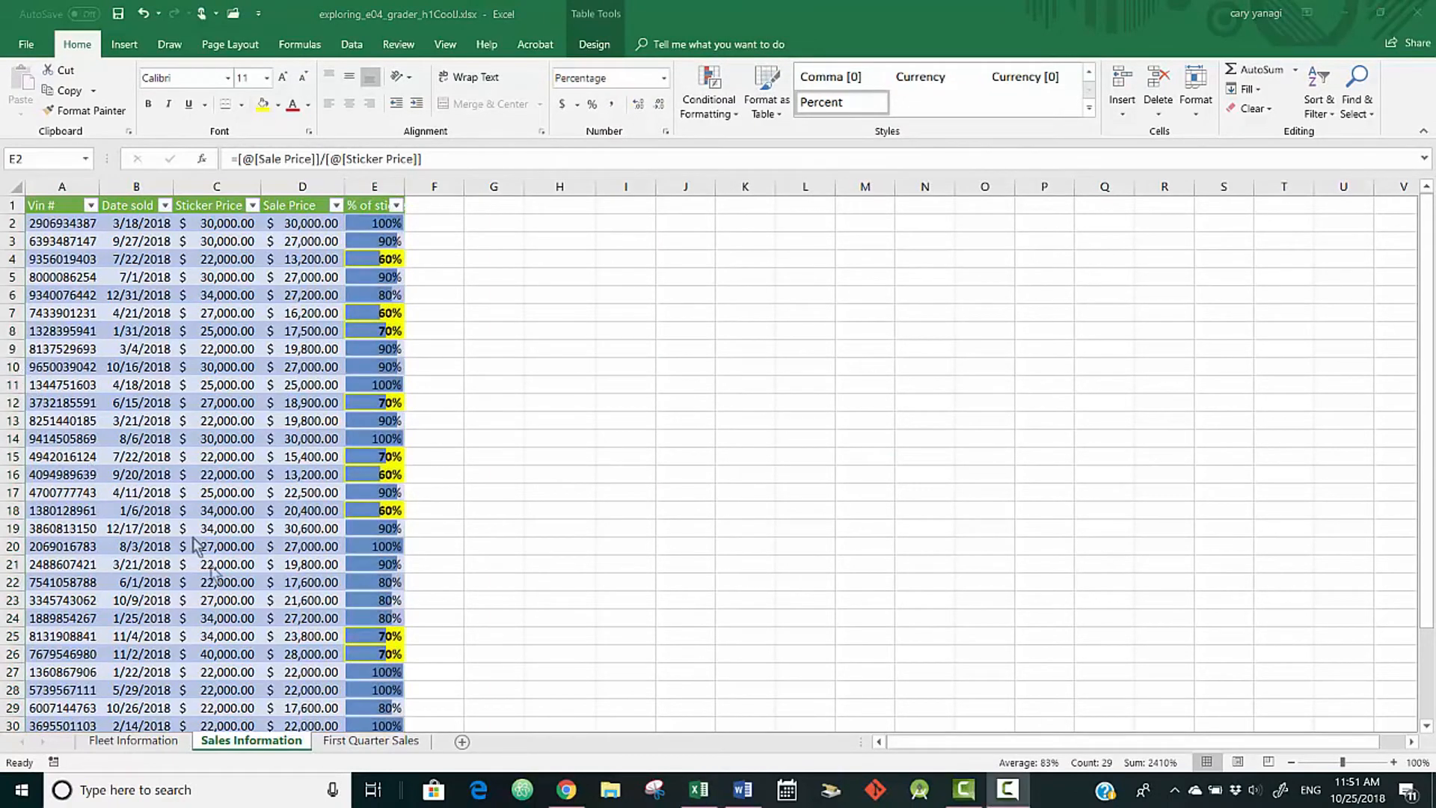
Rename the First Quarter Sales worksheet as First Quarter.
{"action": "right_click", "coordinate": [362, 740]}
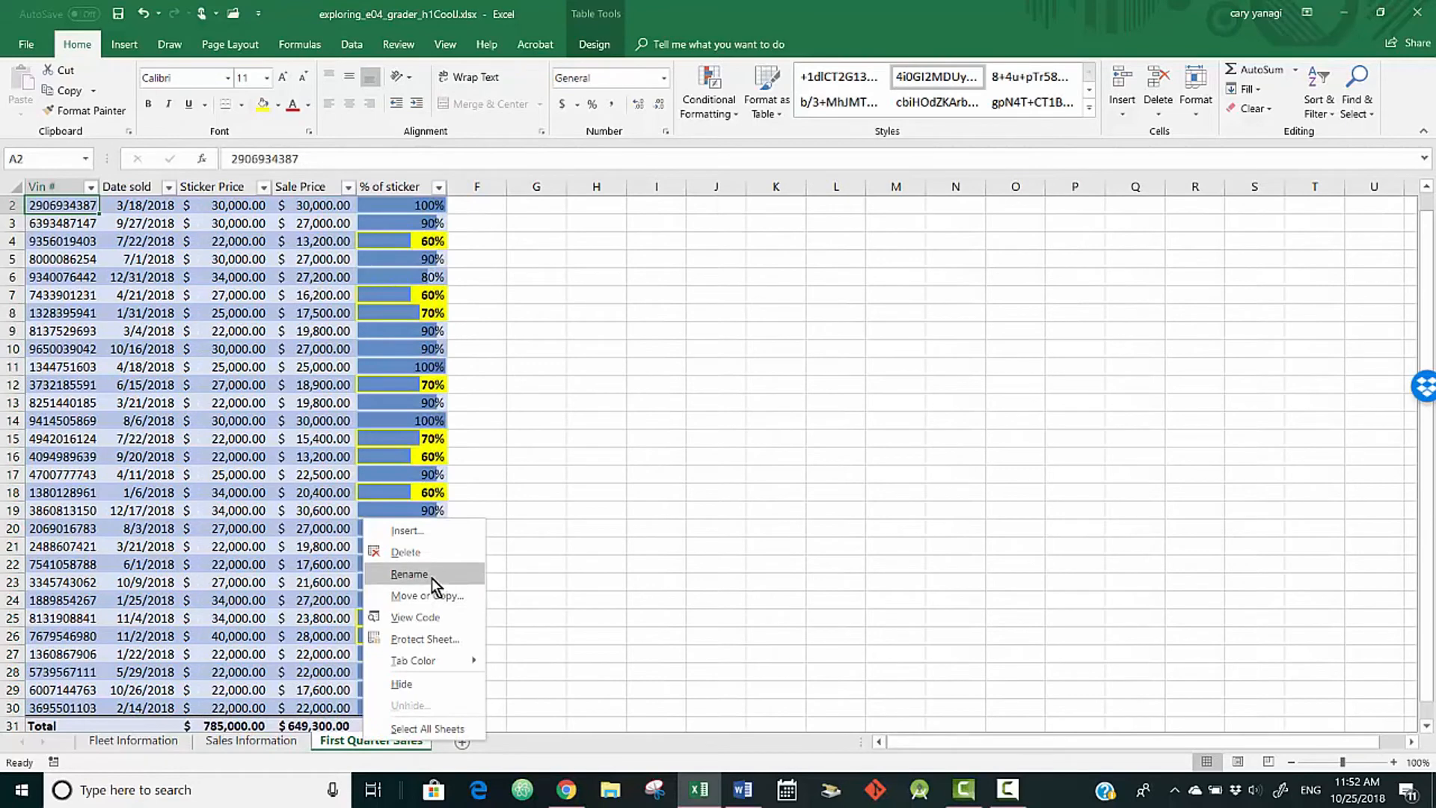
{"action": "left_click", "coordinate": [409, 574]}
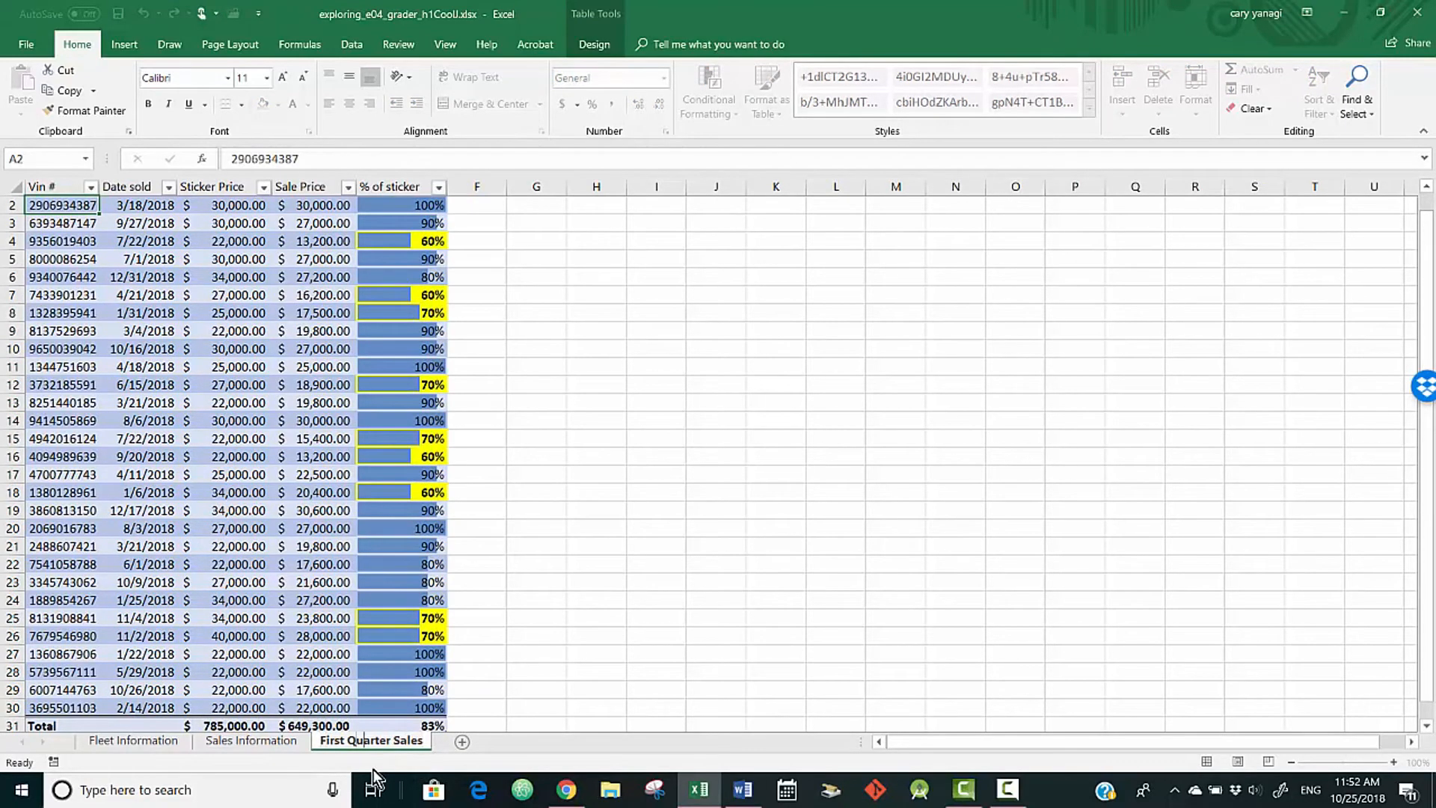
{"action": "key", "text": "BackSpace"}
{"action": "key", "text": "BackSpace"}
{"action": "key", "text": "BackSpace"}
{"action": "key", "text": "BackSpace"}
{"action": "key", "text": "BackSpace"}
{"action": "key", "text": "BackSpace"}
{"action": "type", "text": "s"}
{"action": "left_click", "coordinate": [510, 674]}
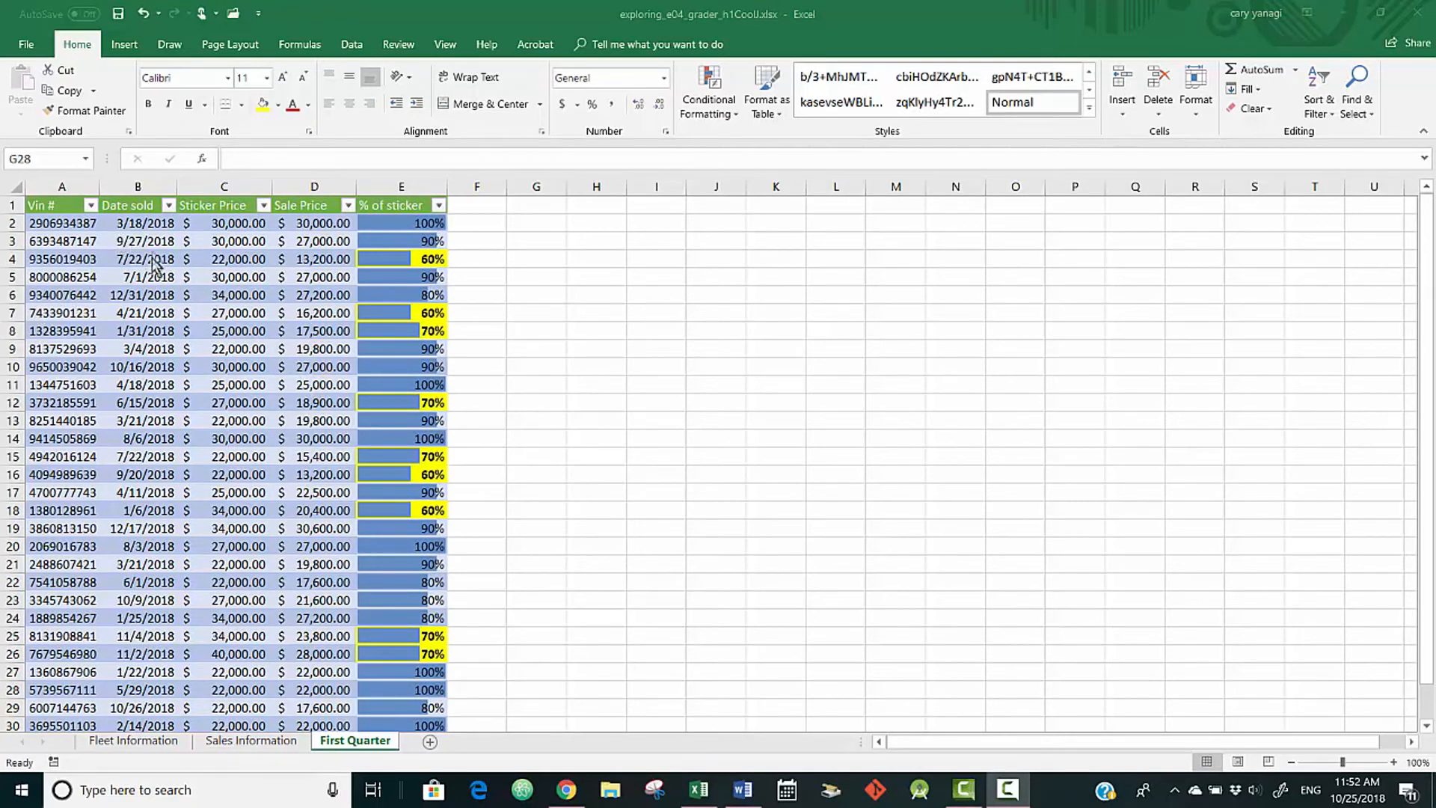
Filter the Date sold column on the First Quarter sheet to show only January, February and March 2018.
{"action": "left_click", "coordinate": [169, 207]}
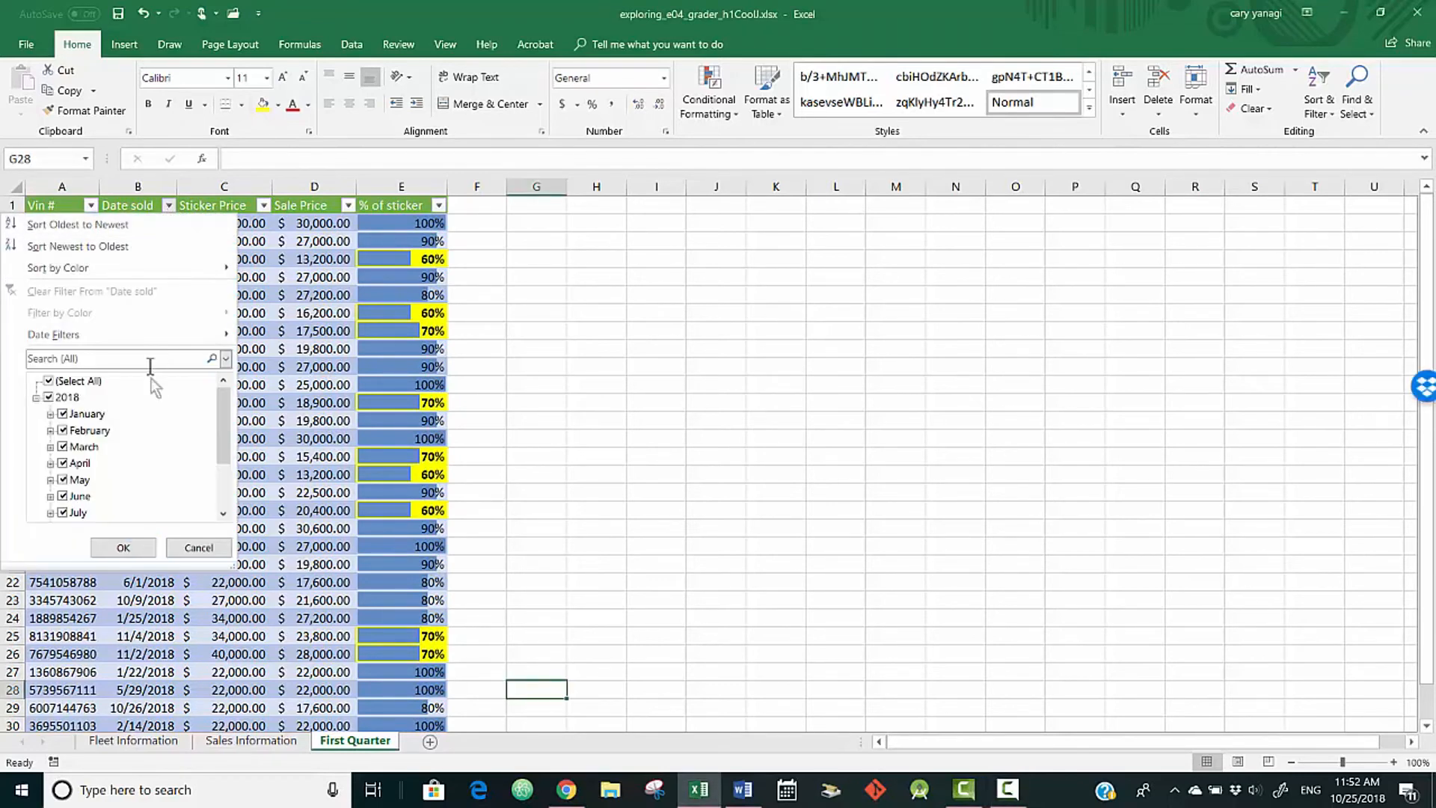
{"action": "left_click", "coordinate": [67, 382]}
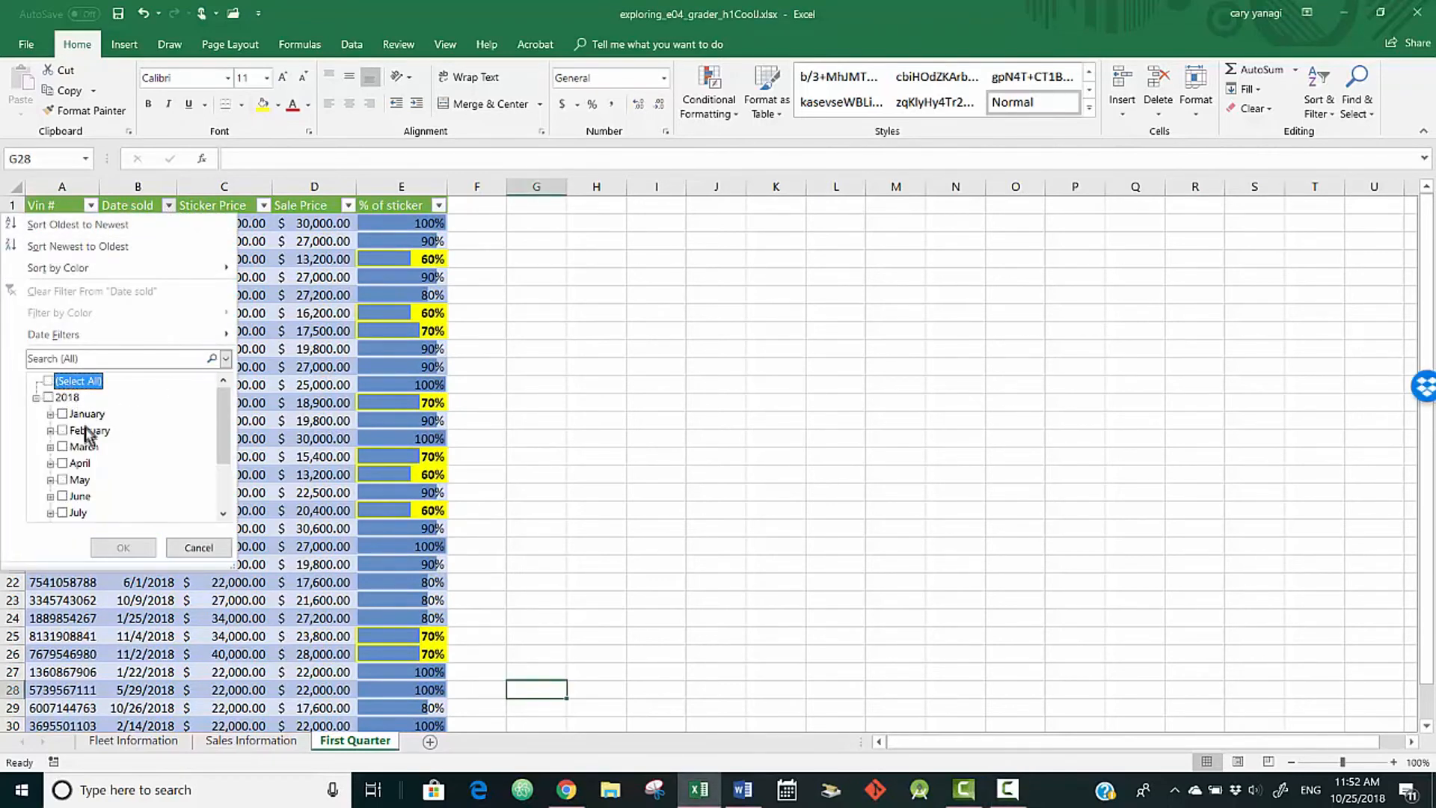
{"action": "left_click", "coordinate": [64, 415]}
{"action": "left_click", "coordinate": [64, 431]}
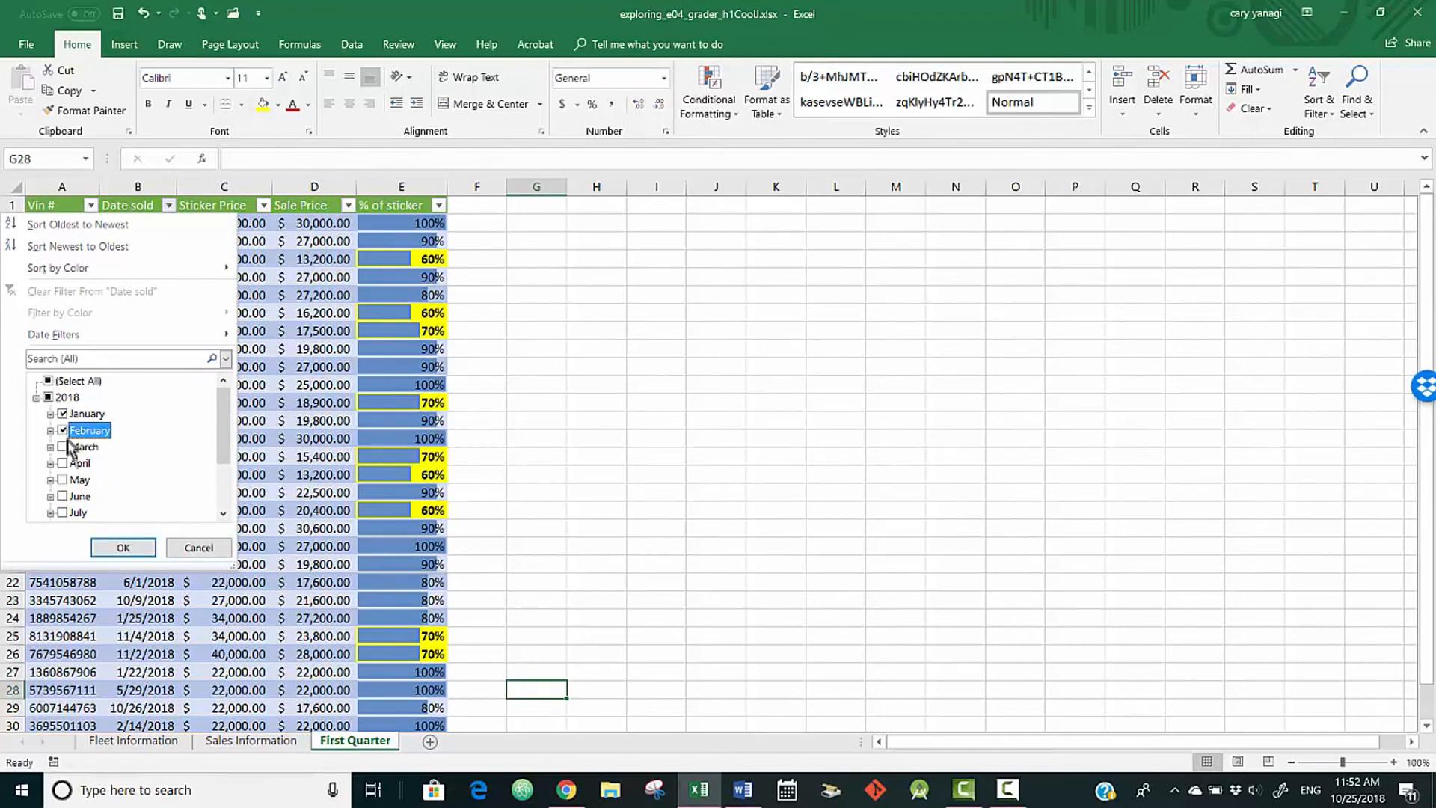
{"action": "left_click", "coordinate": [64, 447]}
{"action": "left_click", "coordinate": [124, 548]}
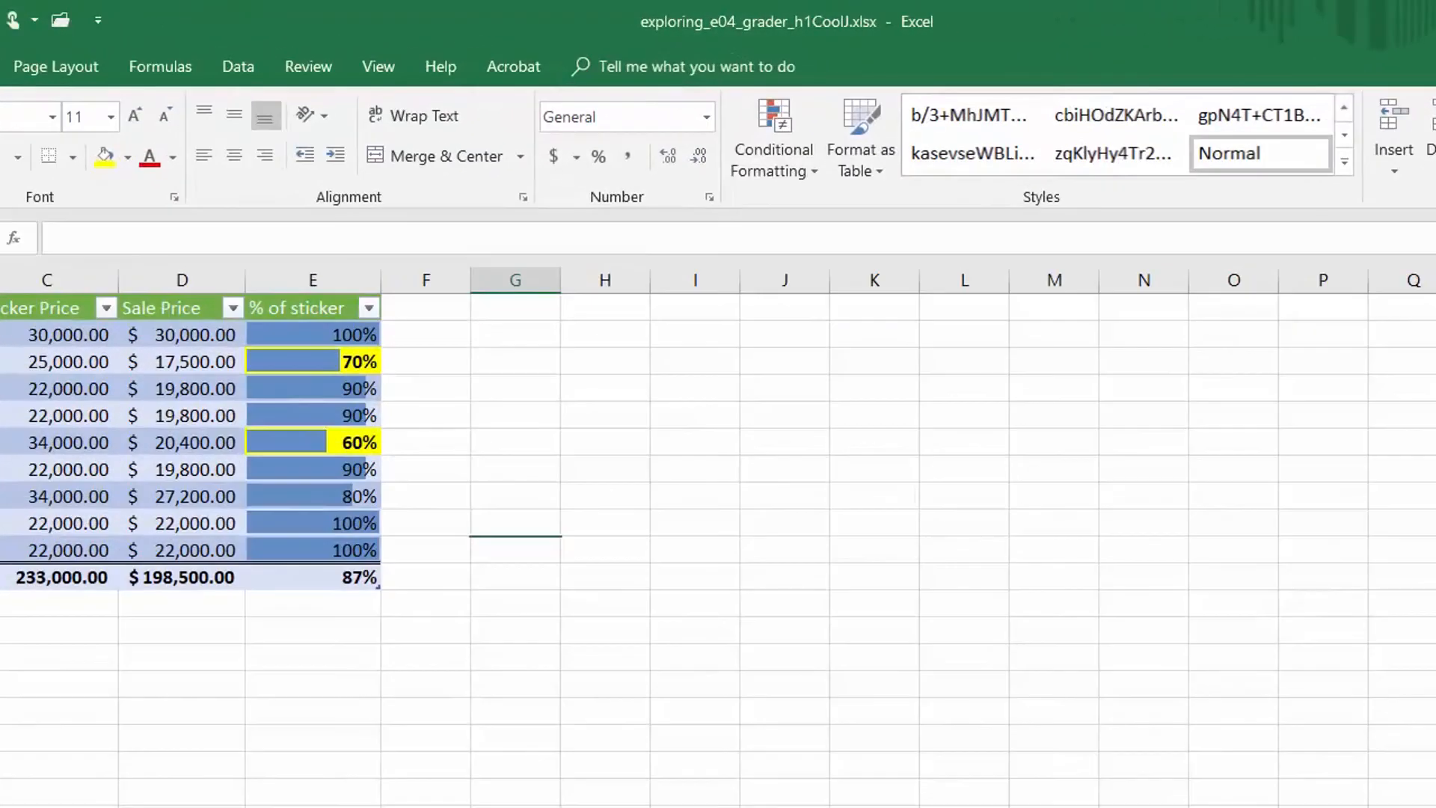
Add a custom footer to the First Quarter sheet with the person's name on the left, sheet name in the center and file name on the right.
{"action": "left_click", "coordinate": [152, 59]}
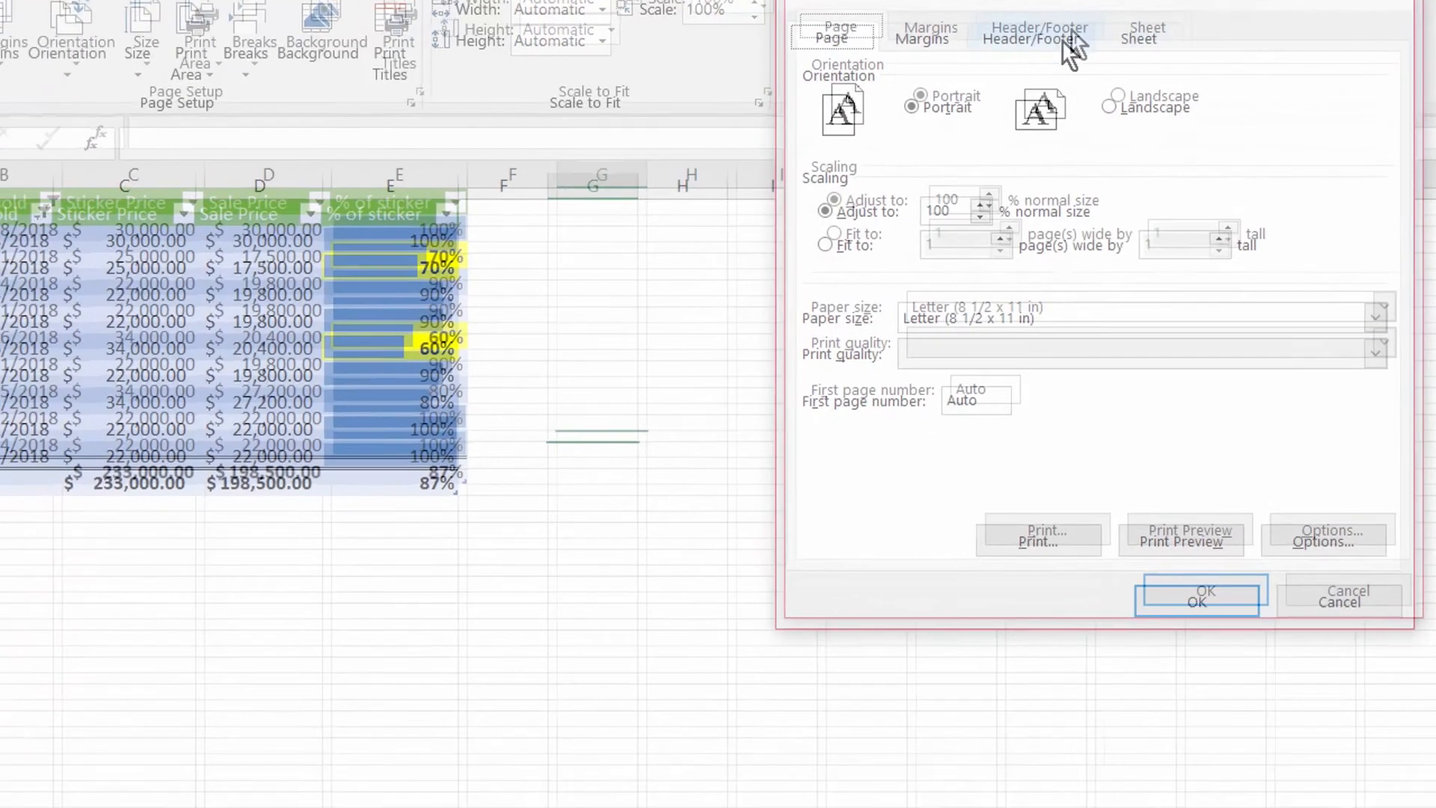
{"action": "left_click", "coordinate": [953, 135]}
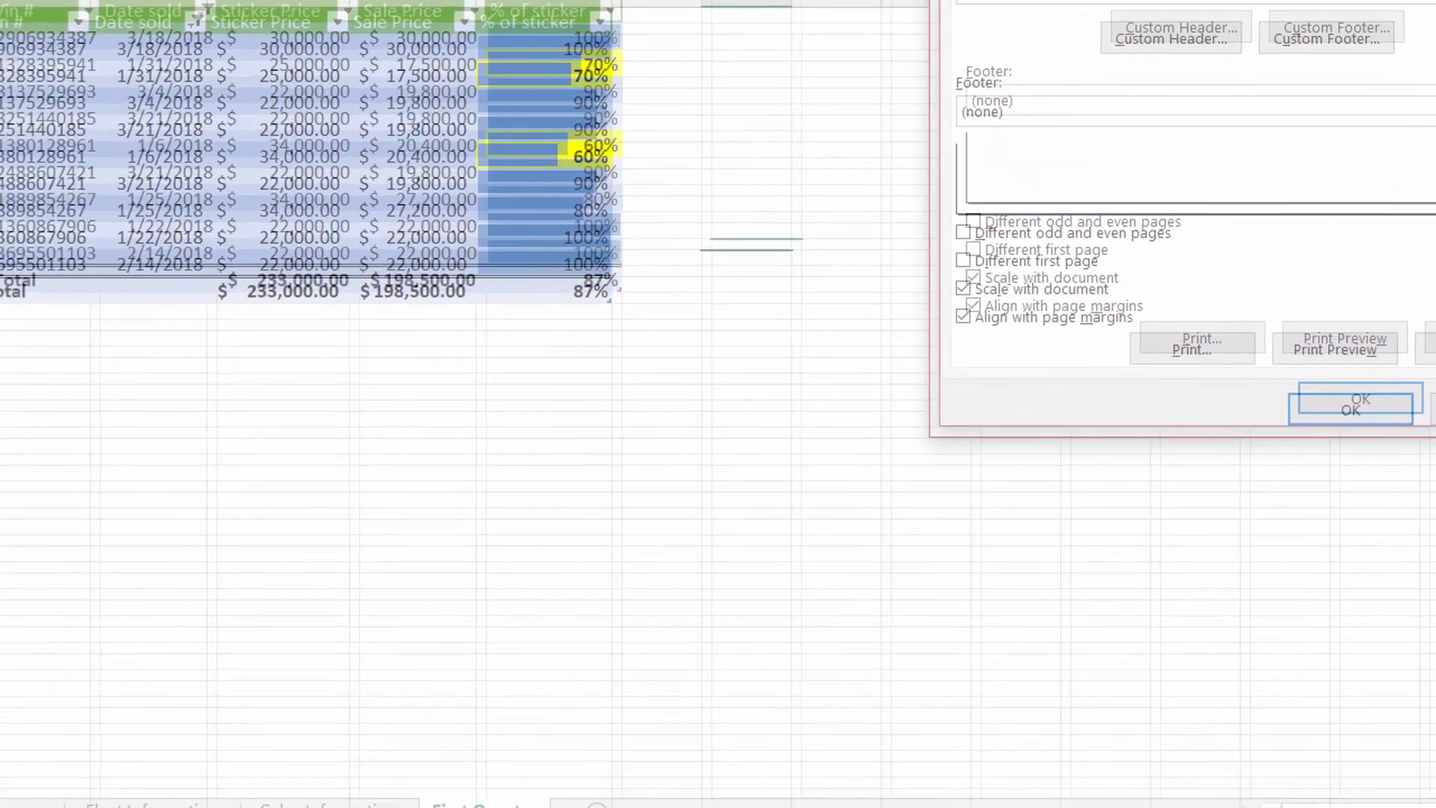
{"action": "left_click", "coordinate": [1233, 2]}
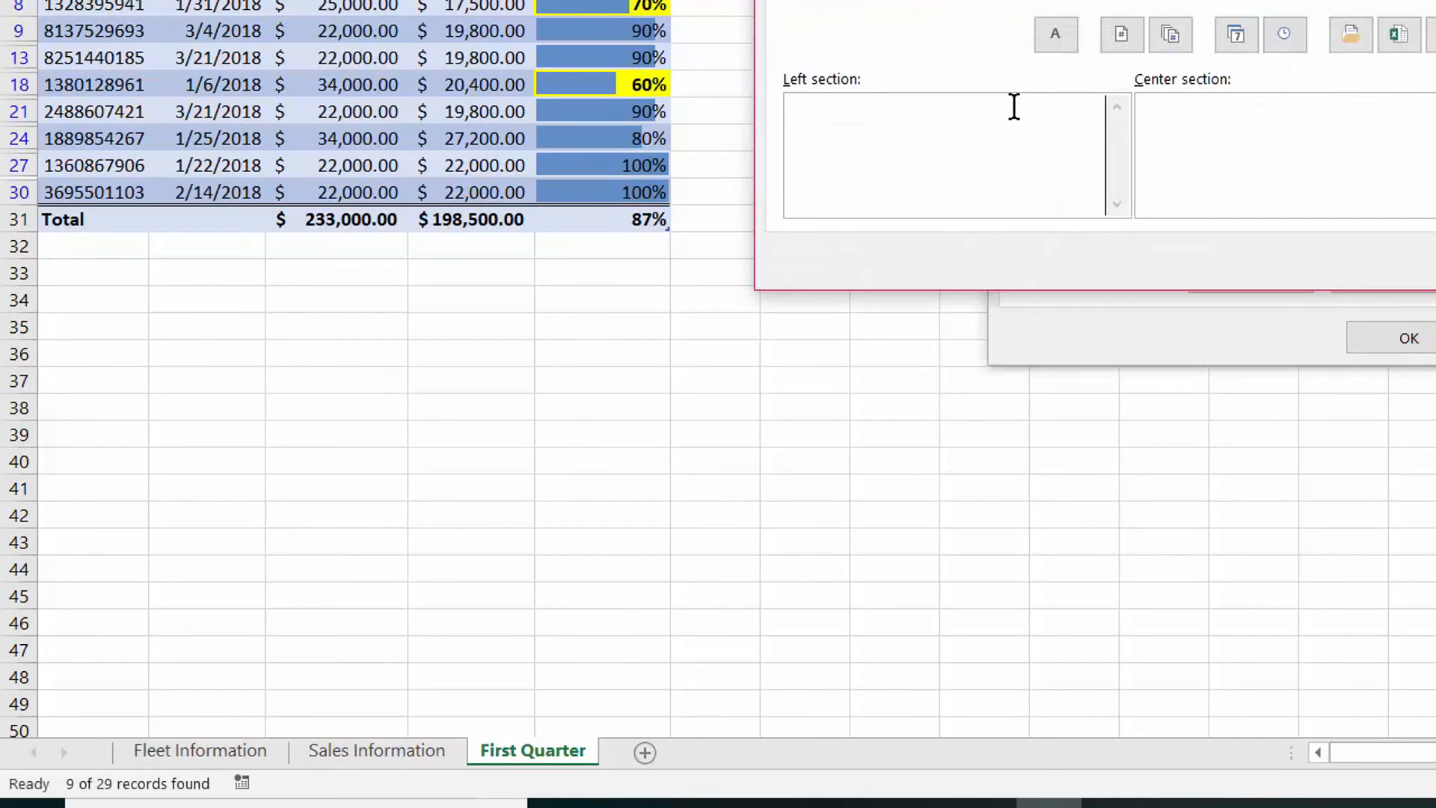
{"action": "type", "text": "Joe Cool"}
{"action": "left_click", "coordinate": [1219, 118]}
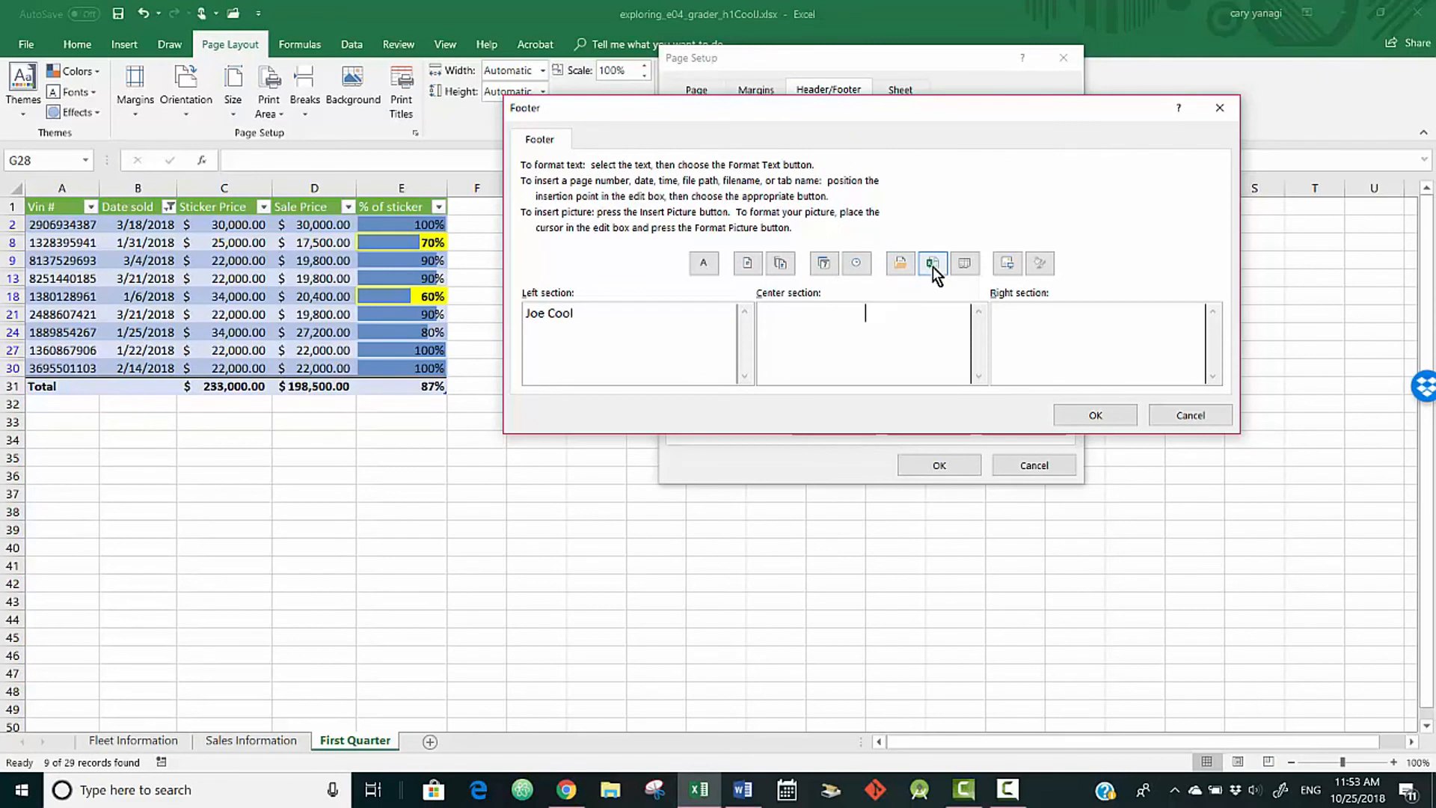
{"action": "left_click", "coordinate": [965, 263]}
{"action": "left_click", "coordinate": [928, 264]}
{"action": "left_click", "coordinate": [1094, 415]}
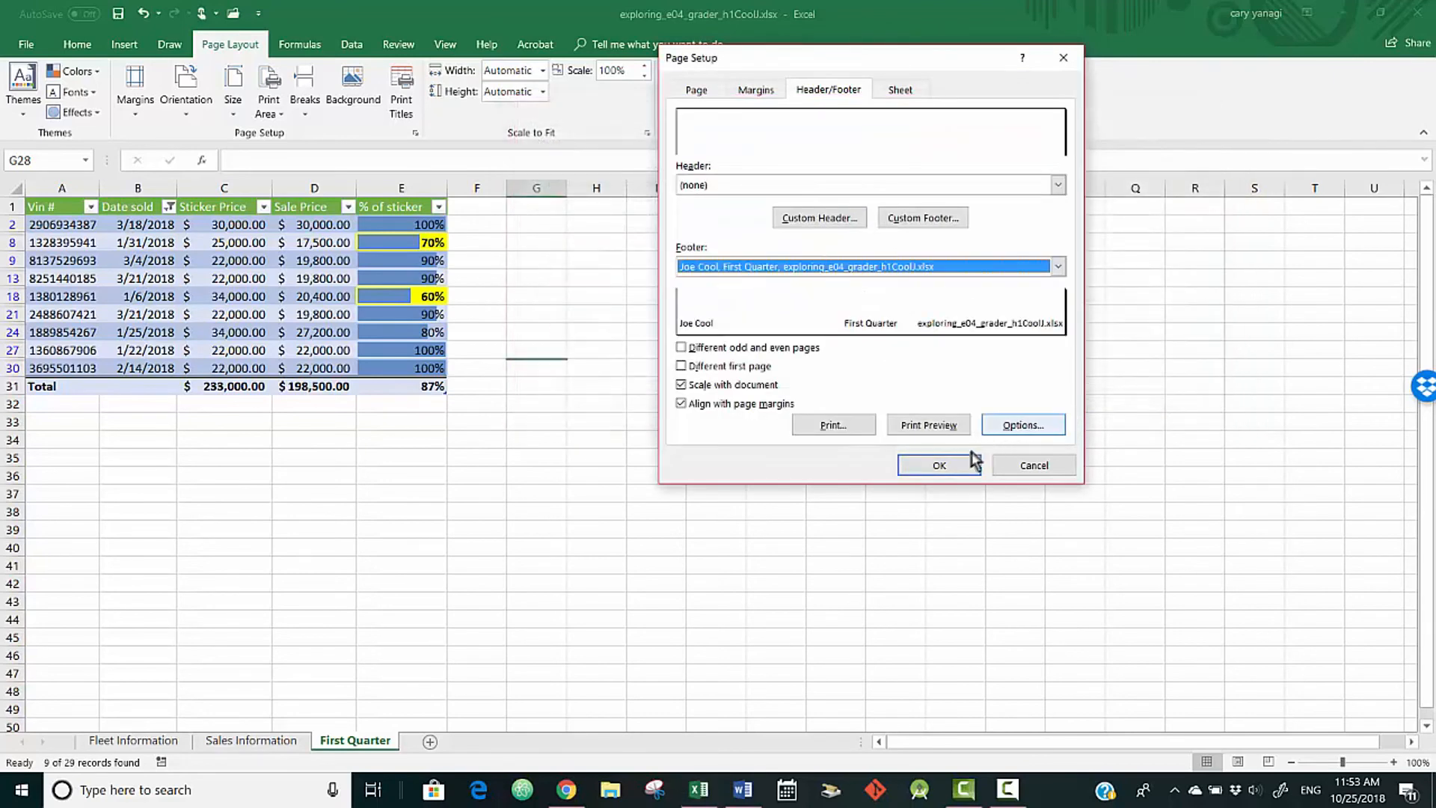
{"action": "left_click", "coordinate": [939, 465]}
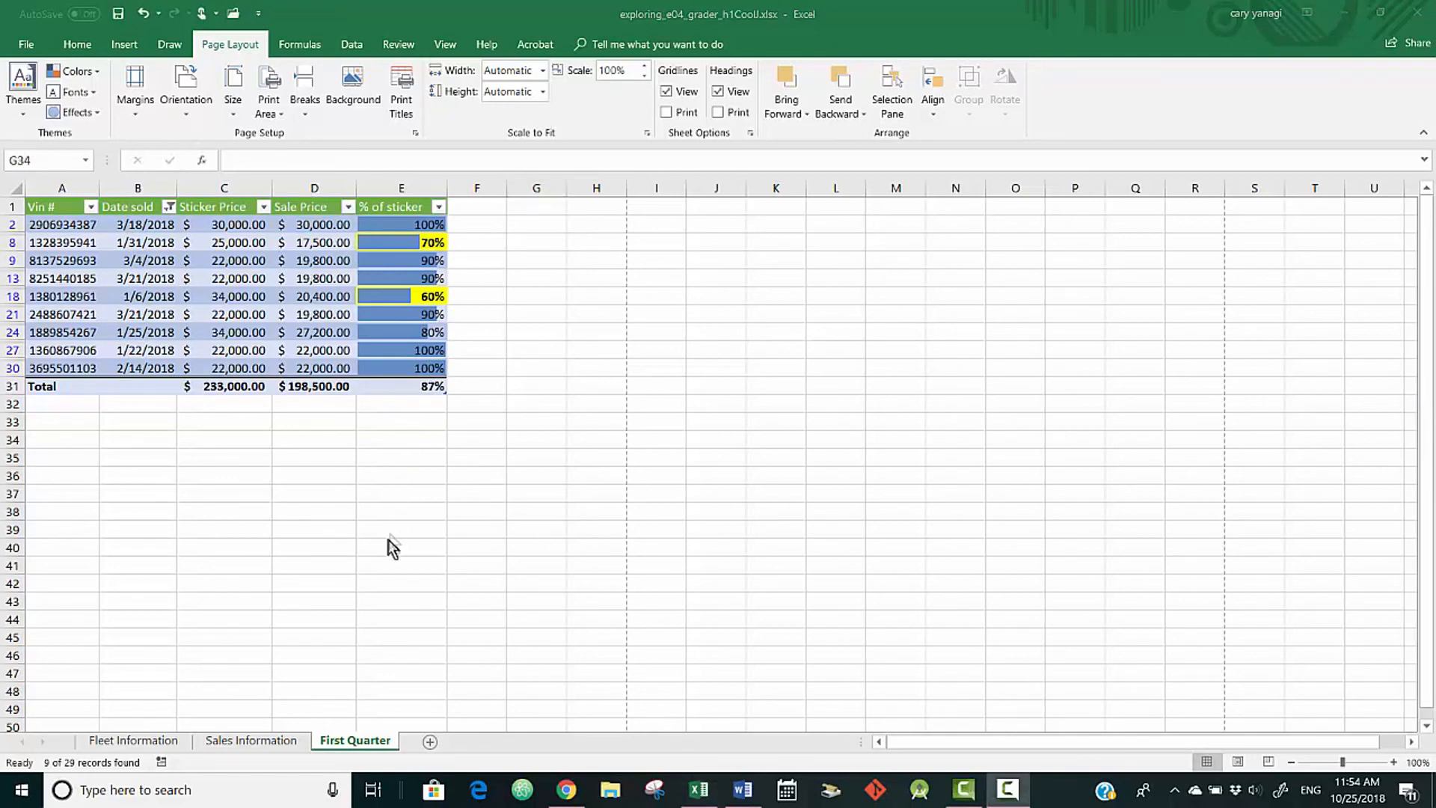
Set the page orientation of the First Quarter and Sales Information sheets to Landscape.
{"action": "left_click", "coordinate": [186, 120]}
{"action": "left_click", "coordinate": [222, 181]}
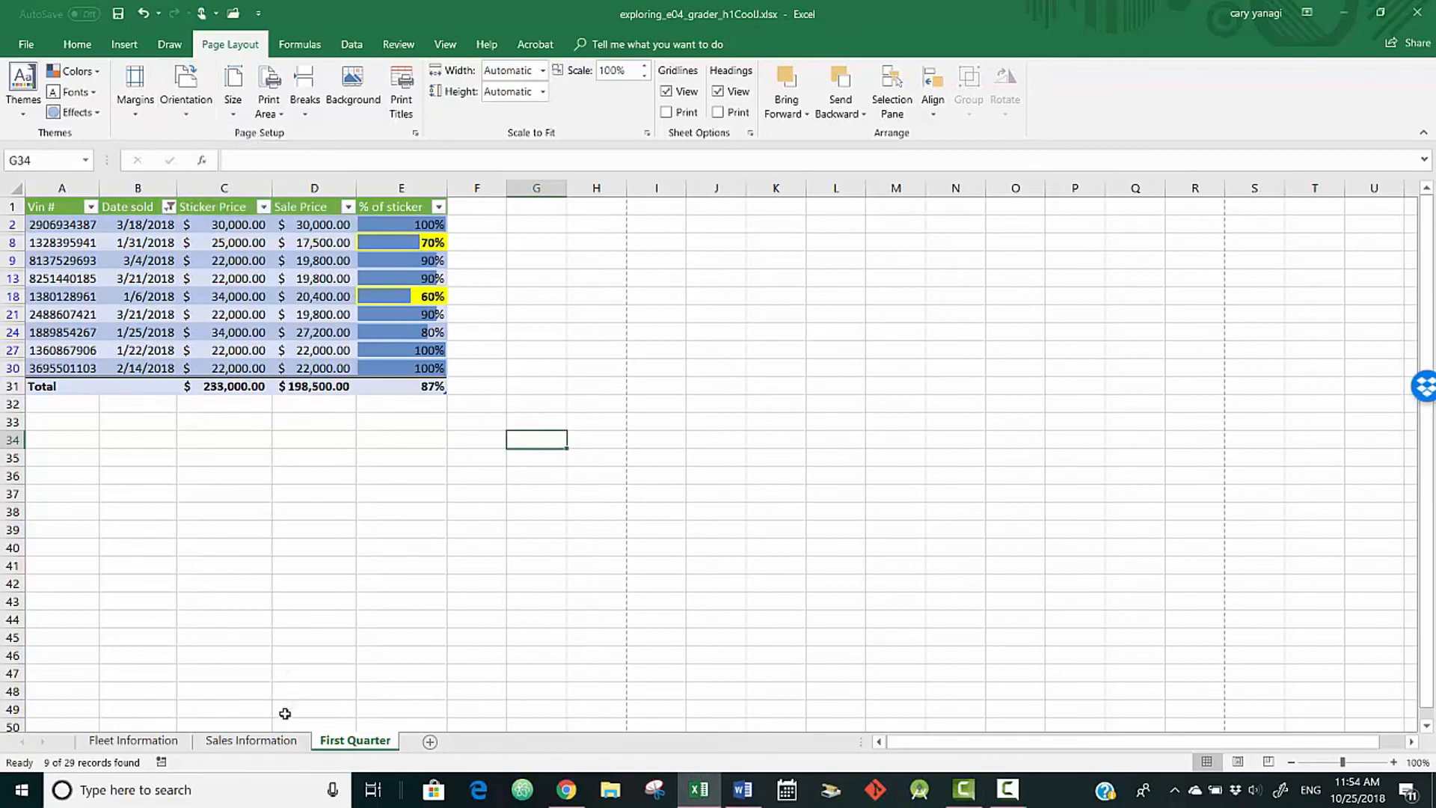
{"action": "left_click", "coordinate": [266, 741]}
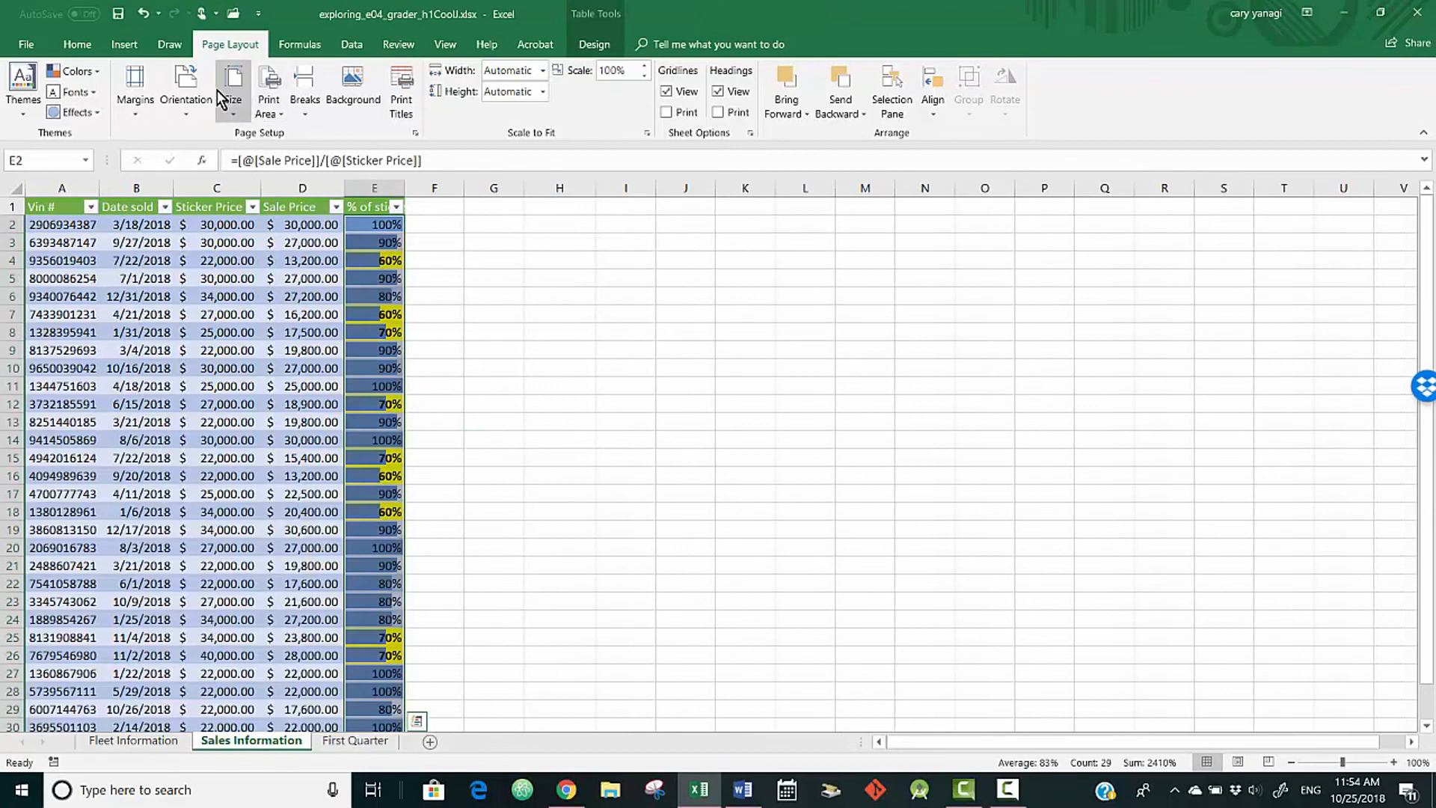
{"action": "left_click", "coordinate": [193, 115]}
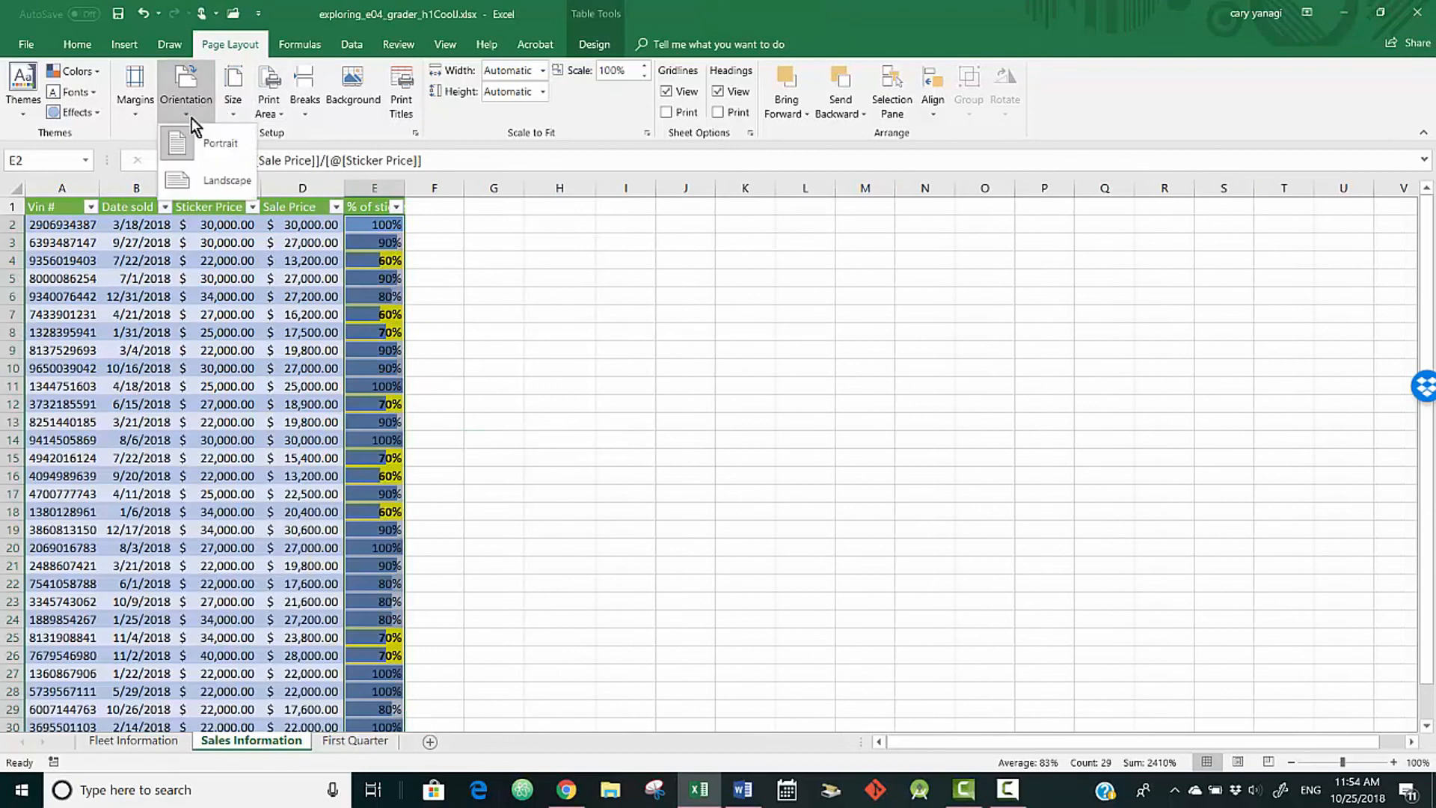
{"action": "left_click", "coordinate": [215, 180]}
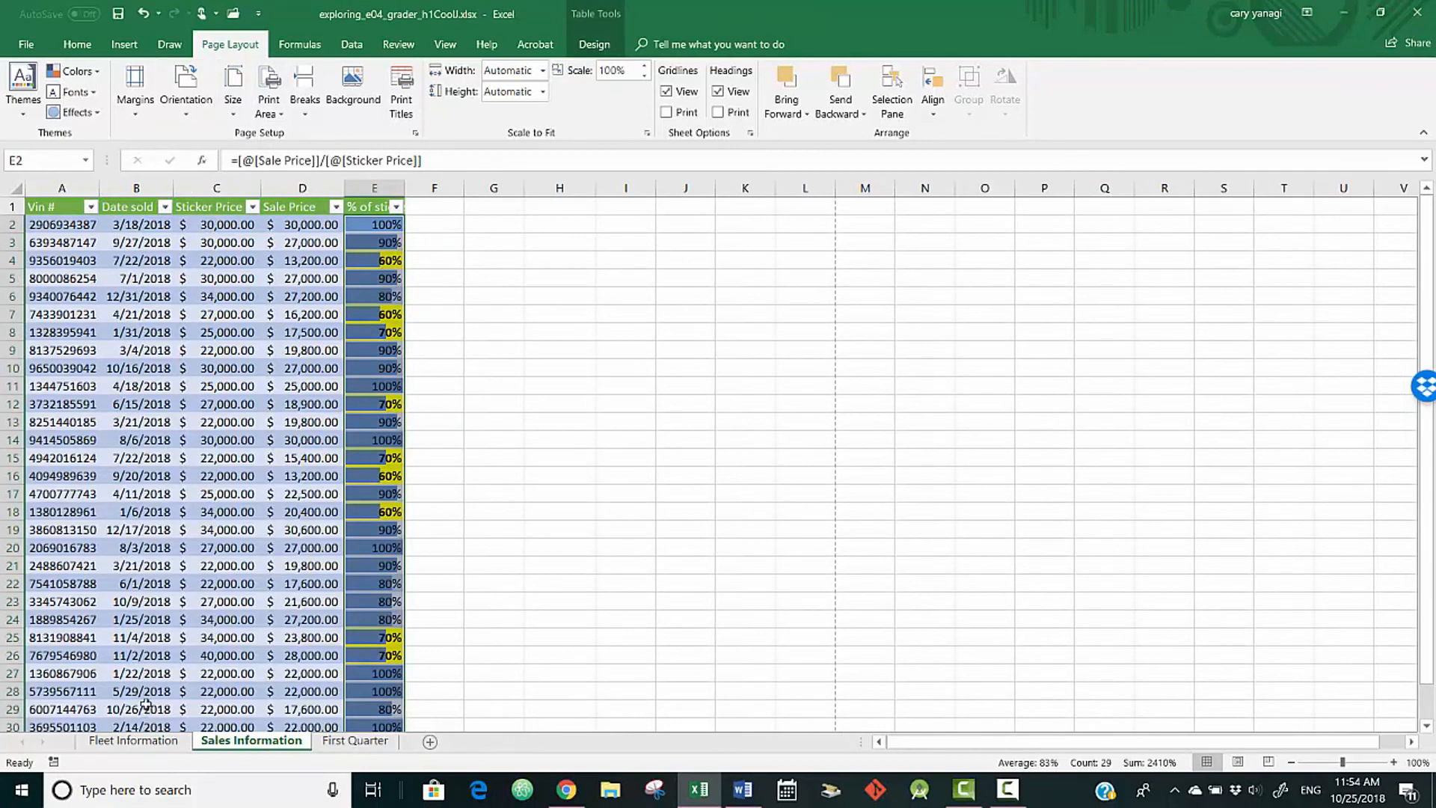
Set the page orientation of the Fleet Information sheet to Landscape.
{"action": "left_click", "coordinate": [148, 740]}
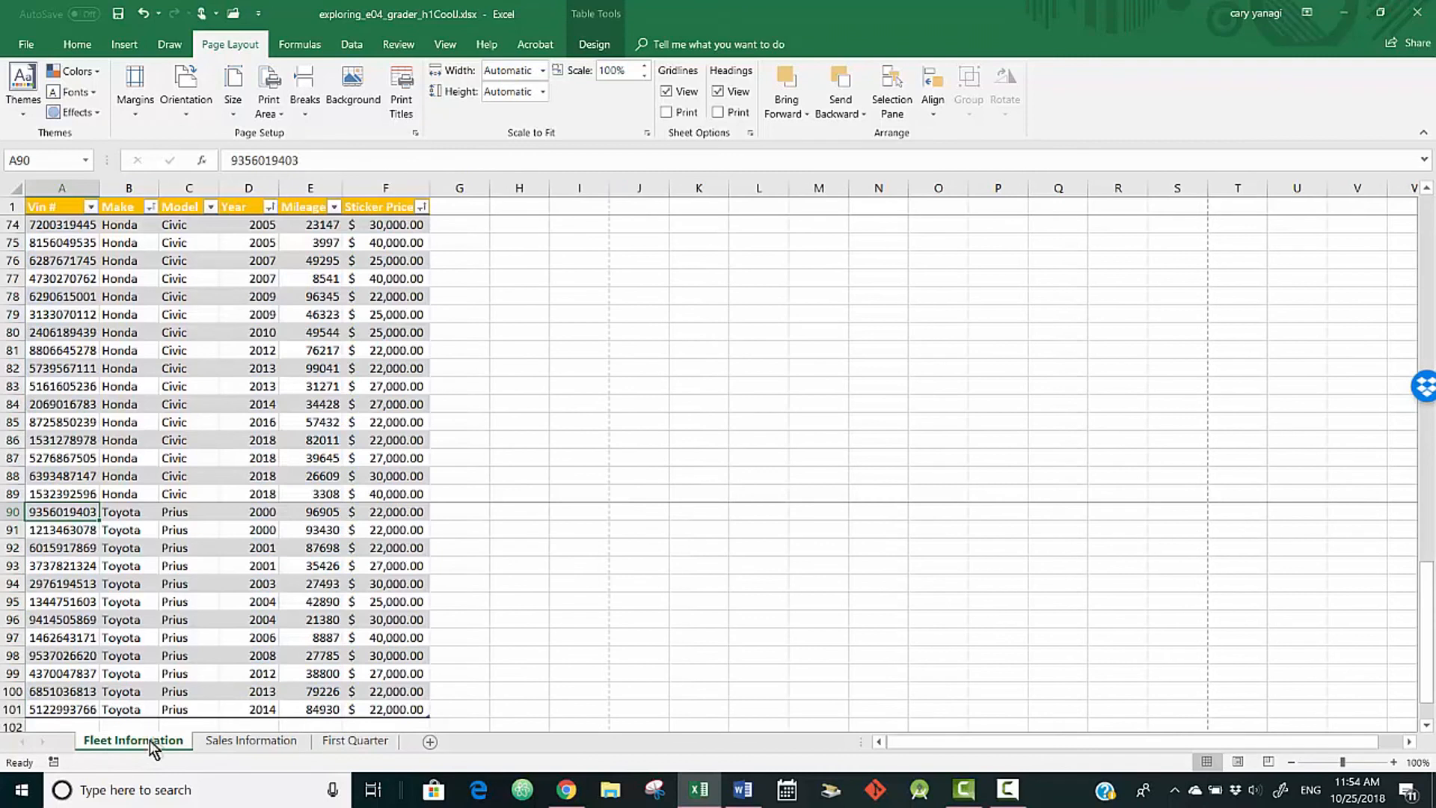
{"action": "left_click", "coordinate": [182, 114]}
{"action": "left_click", "coordinate": [198, 196]}
{"action": "scroll", "coordinate": [535, 497], "scroll_direction": "down", "scroll_amount": 2}
{"action": "scroll", "coordinate": [533, 500], "scroll_direction": "up", "scroll_amount": 1}
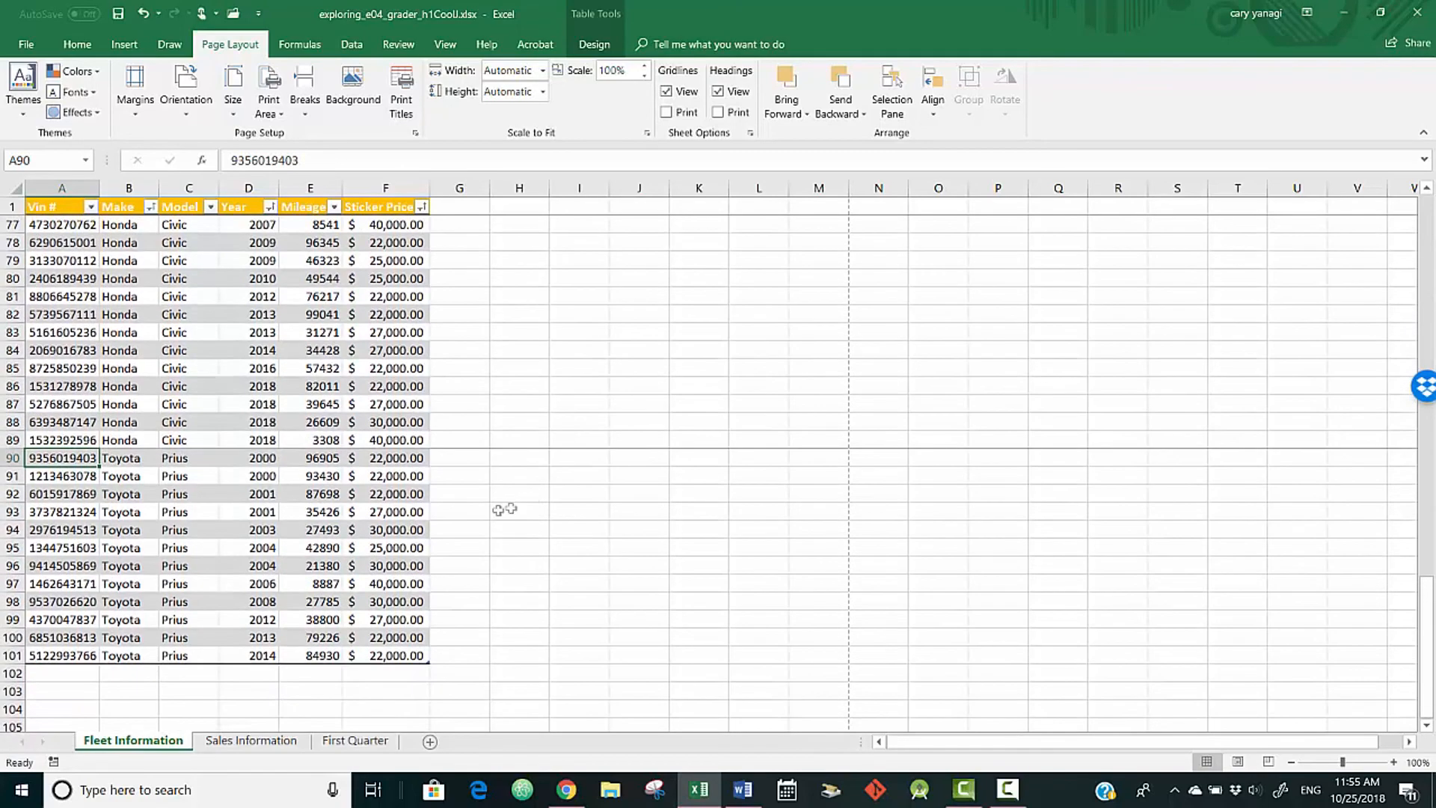